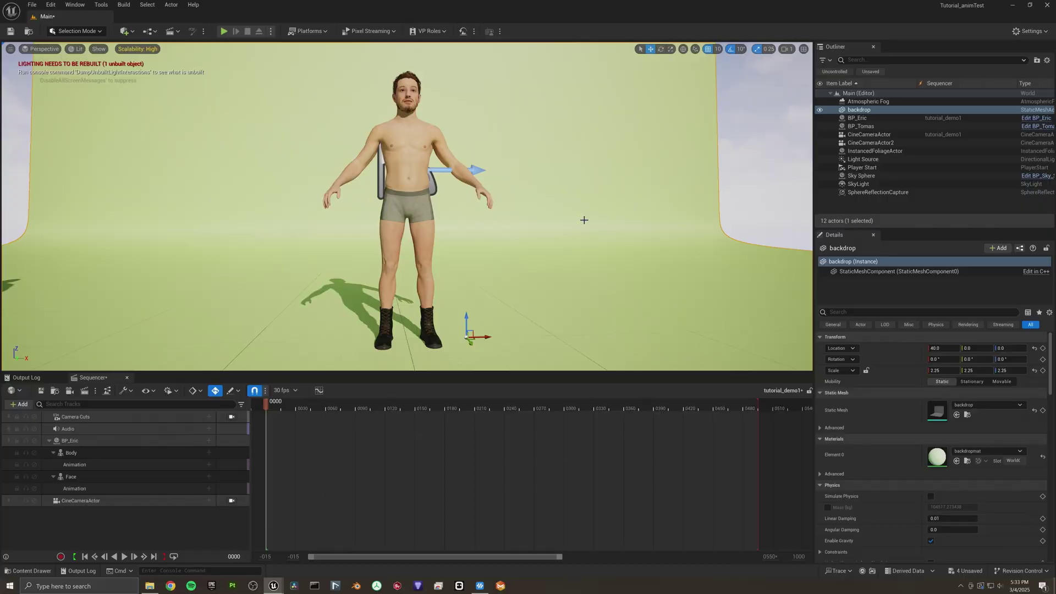
pyautogui.click(734, 190)
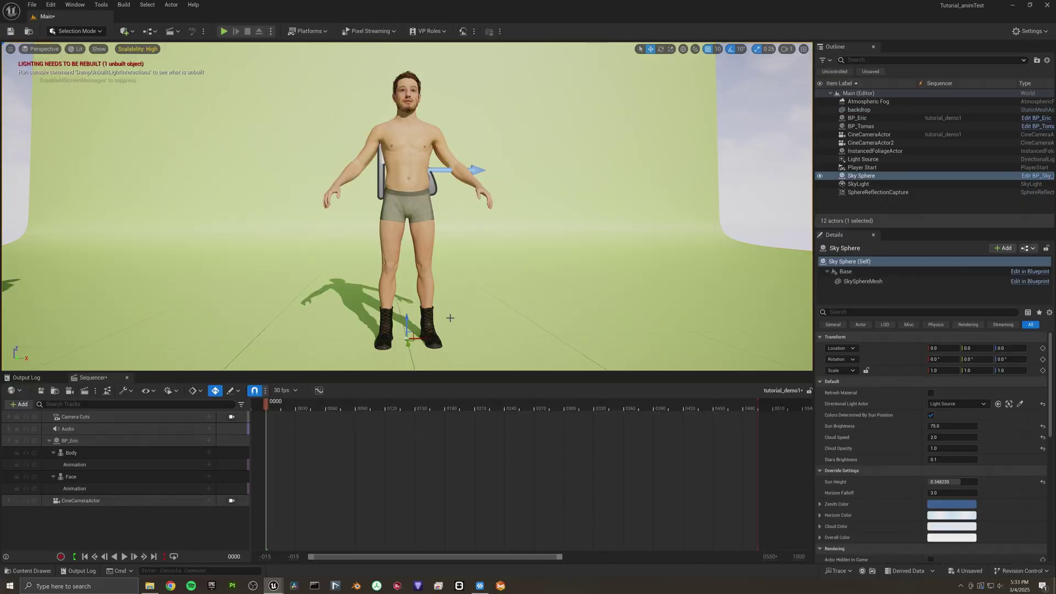
pyautogui.click(260, 330)
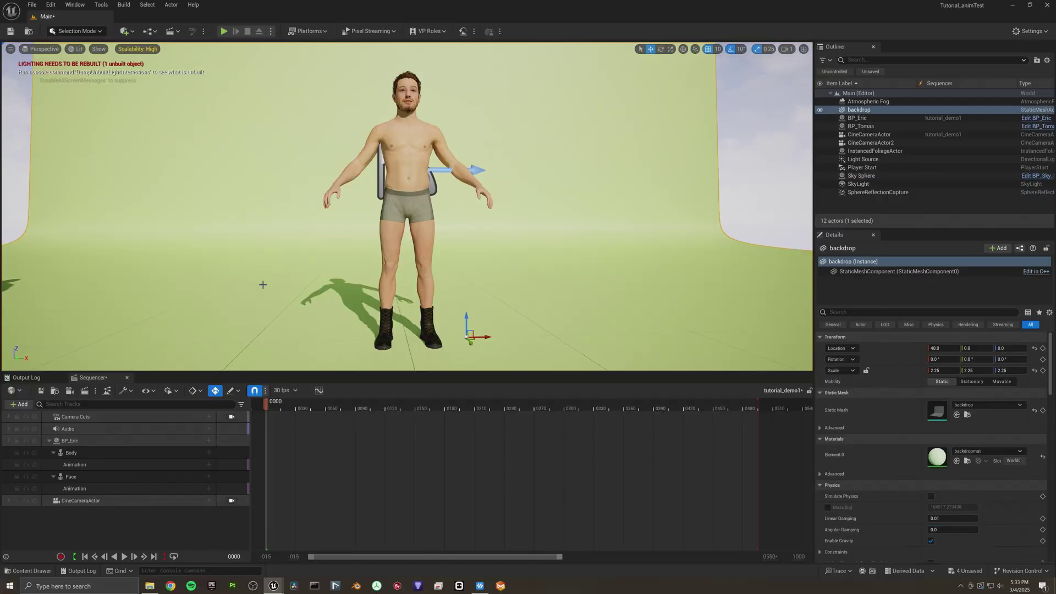
pyautogui.press('s')
pyautogui.moveTo(284, 204); pyautogui.dragTo(284, 205, button='right')
pyautogui.press('w')
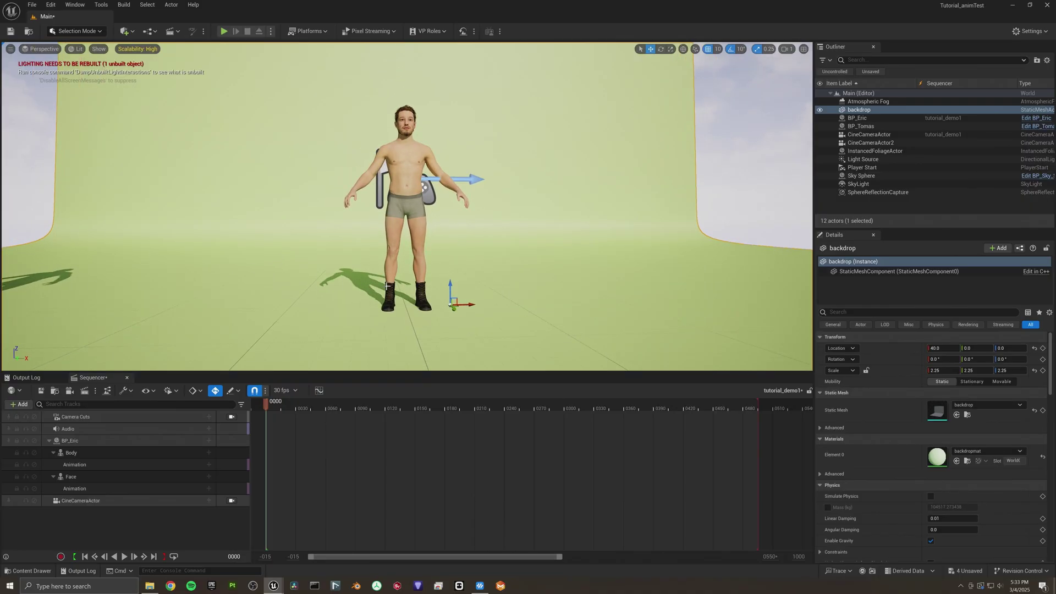
pyautogui.click(420, 166)
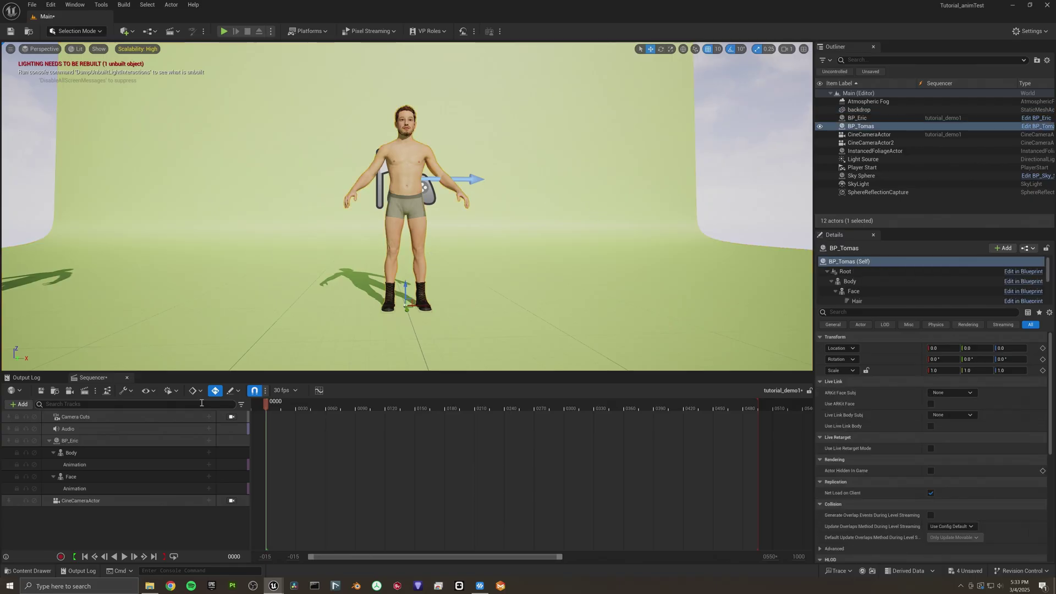
# Delete the BP_Eric, Audio and CineCameraActor tracks from the sequence, keeping only Camera Cuts
pyautogui.click(67, 442)
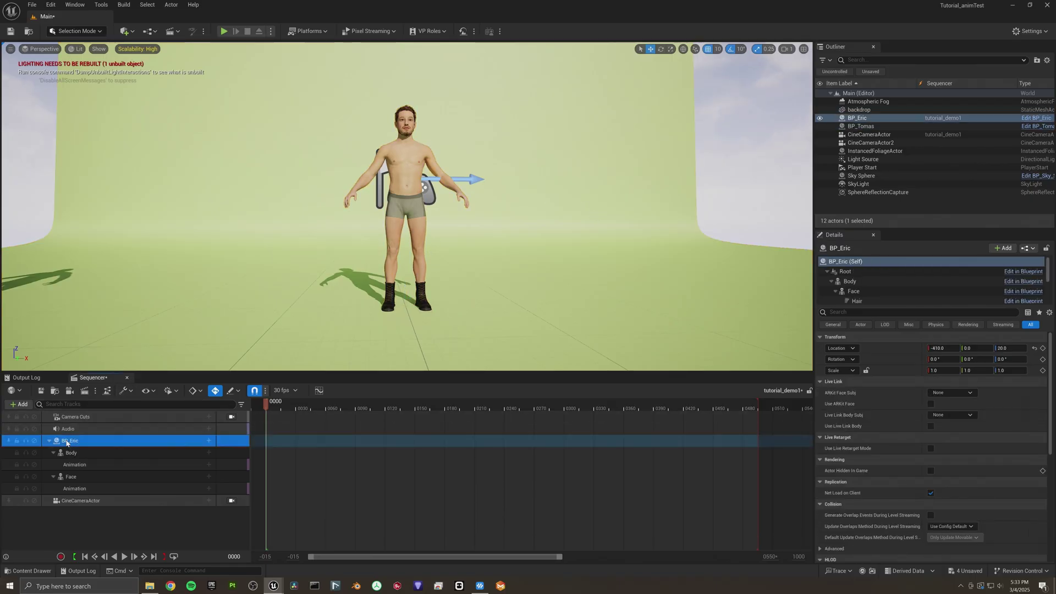
pyautogui.press('Delete')
pyautogui.click(77, 430)
pyautogui.press('Delete')
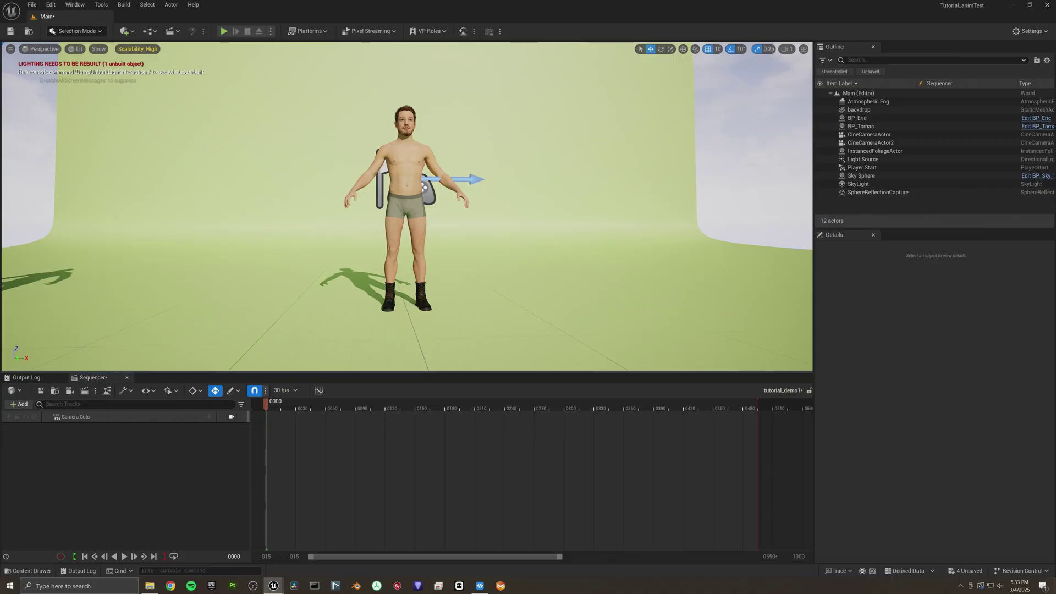
# Add the BP_Tomas actor from the level to the tutorial_demo1 sequence
pyautogui.click(544, 172)
pyautogui.click(882, 126)
pyautogui.moveTo(882, 126); pyautogui.dragTo(149, 462)
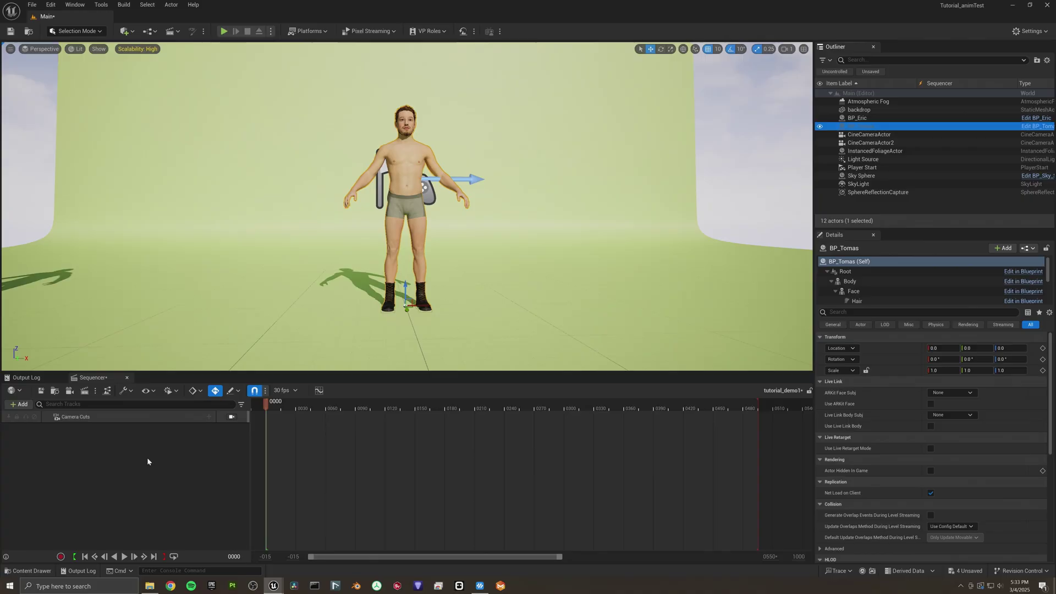
# Delete the MetaHuman_ControlRig and Face_ControlBoard_CtrlRig tracks under BP_Tomas and return the editor to Selection mode
pyautogui.click(114, 453)
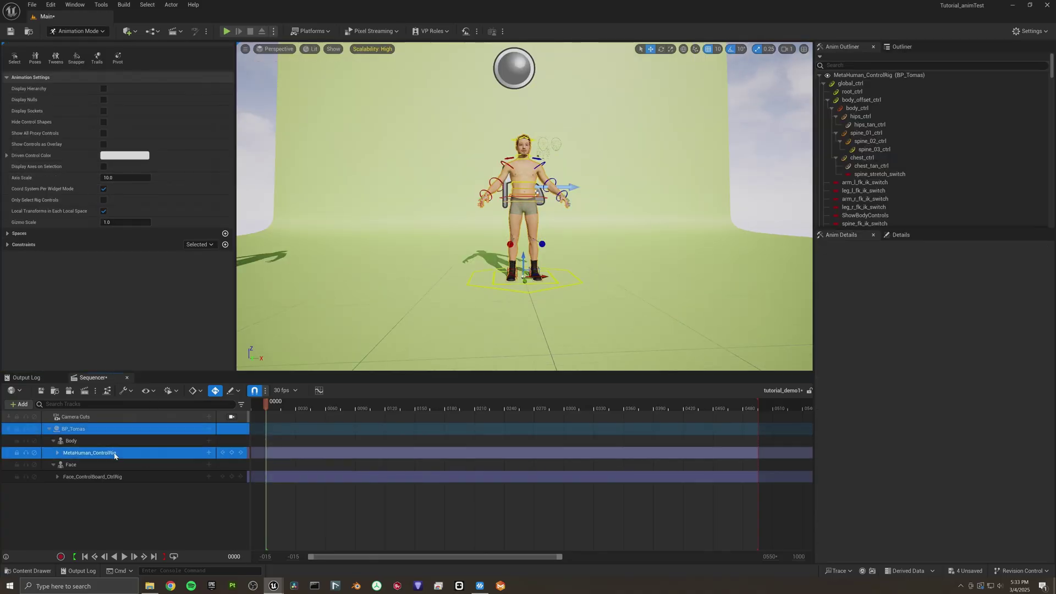
pyautogui.press('Delete')
pyautogui.click(117, 465)
pyautogui.press('Delete')
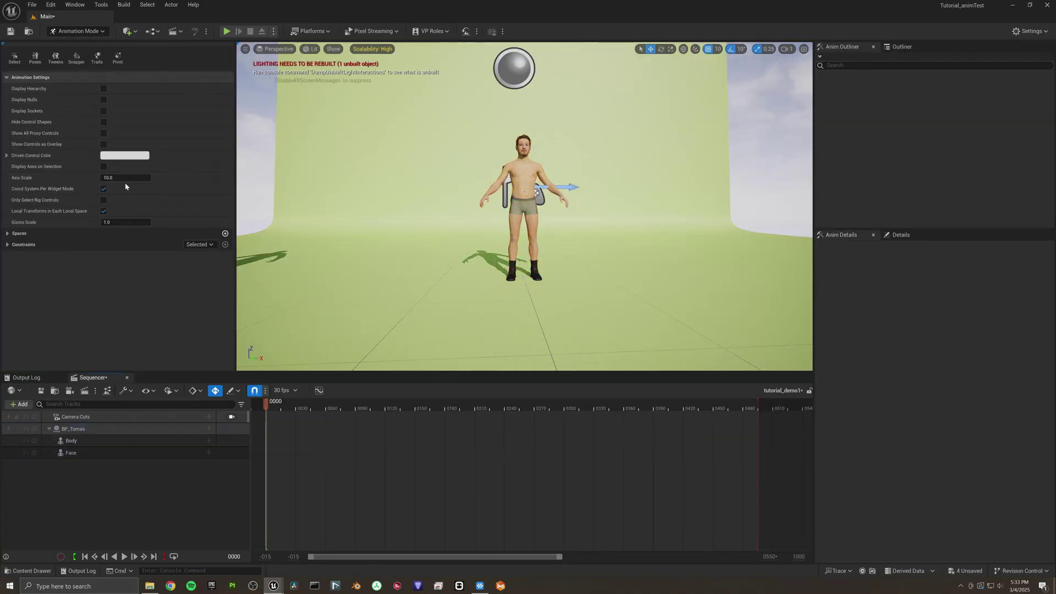
pyautogui.click(67, 33)
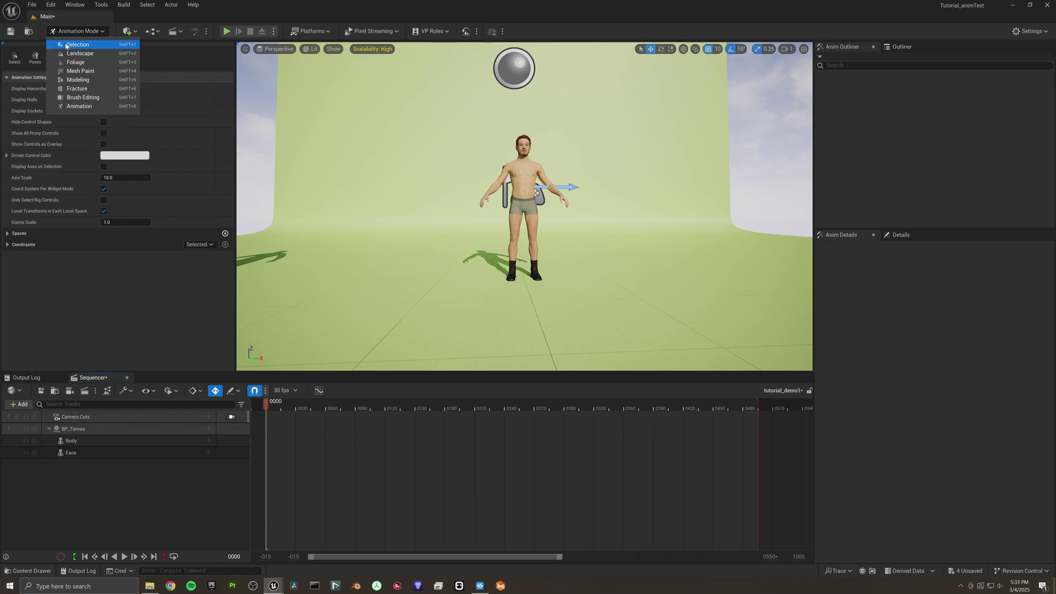
pyautogui.click(63, 44)
# Start an FBX export of the BP_Tomas track into the Clothing_demo folder with the file name tomas_demo_body
pyautogui.click(85, 431)
pyautogui.rightClick(87, 433)
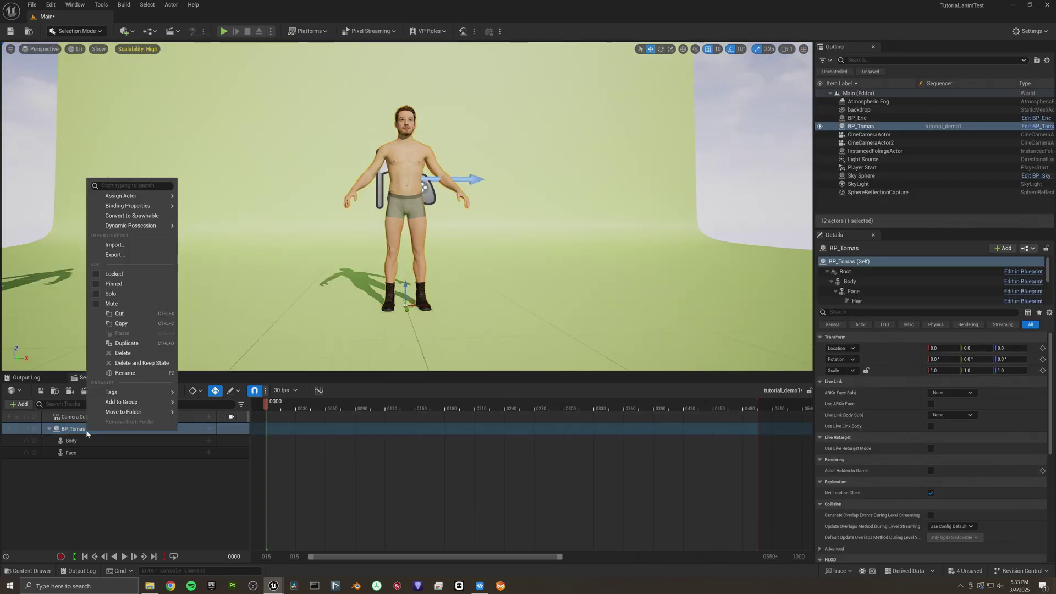
pyautogui.click(129, 256)
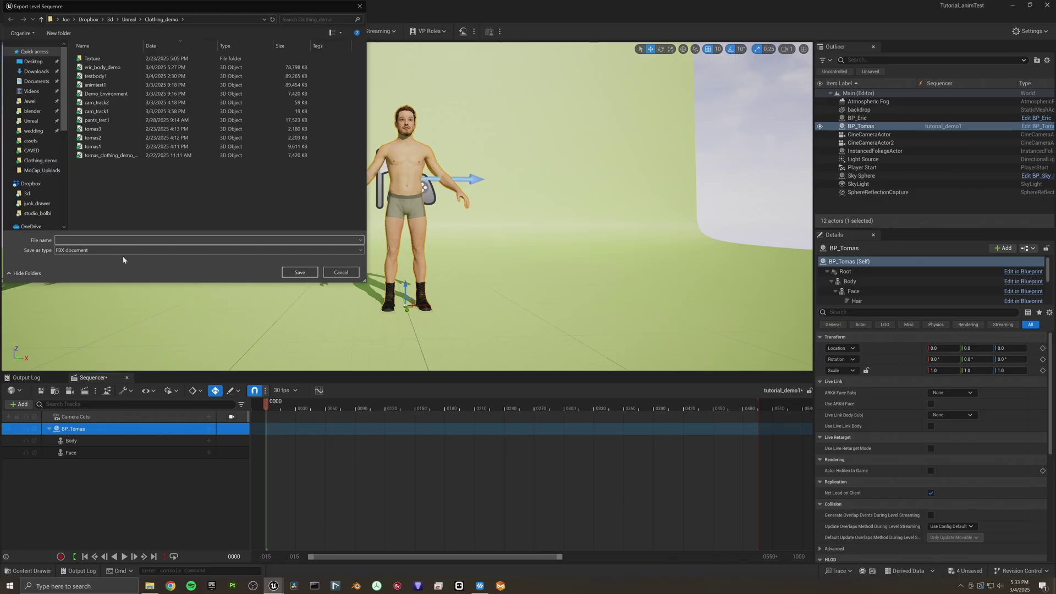
pyautogui.write('tomas_demo_body')
pyautogui.click(306, 275)
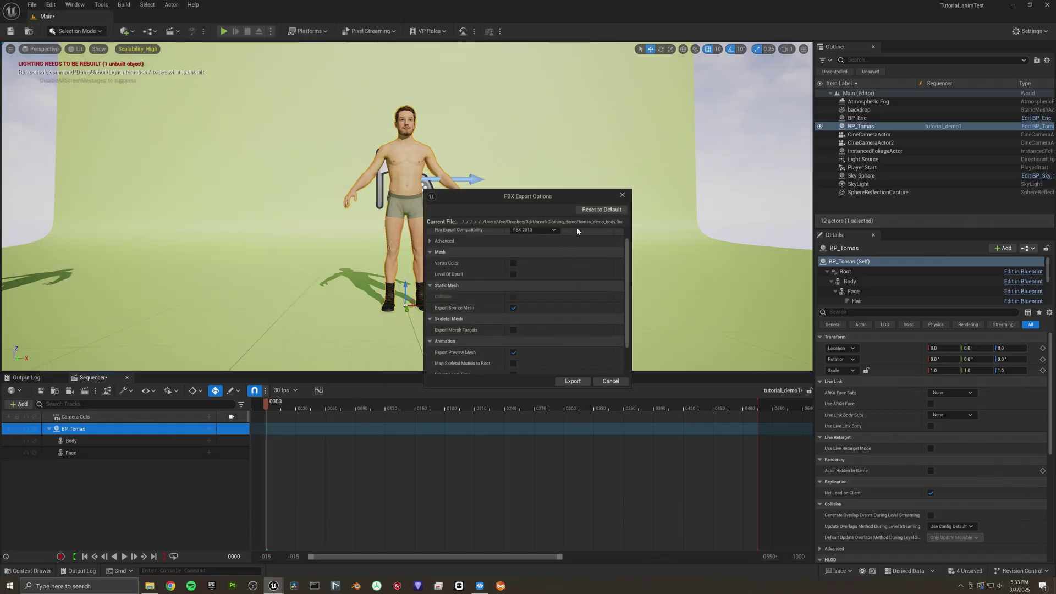
# Reset the FBX export options to default and disable Export Source Mesh, Export Morph Targets, Vertex Color and Level Of Detail
pyautogui.click(592, 211)
pyautogui.scroll(-3, 550, 338)
pyautogui.scroll(3, 550, 336)
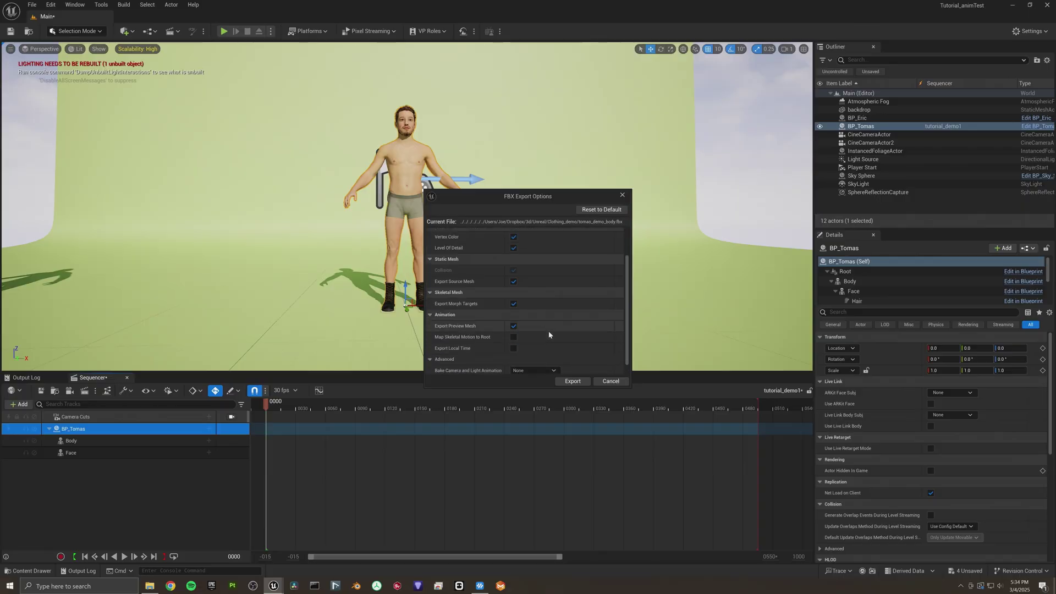
pyautogui.click(514, 307)
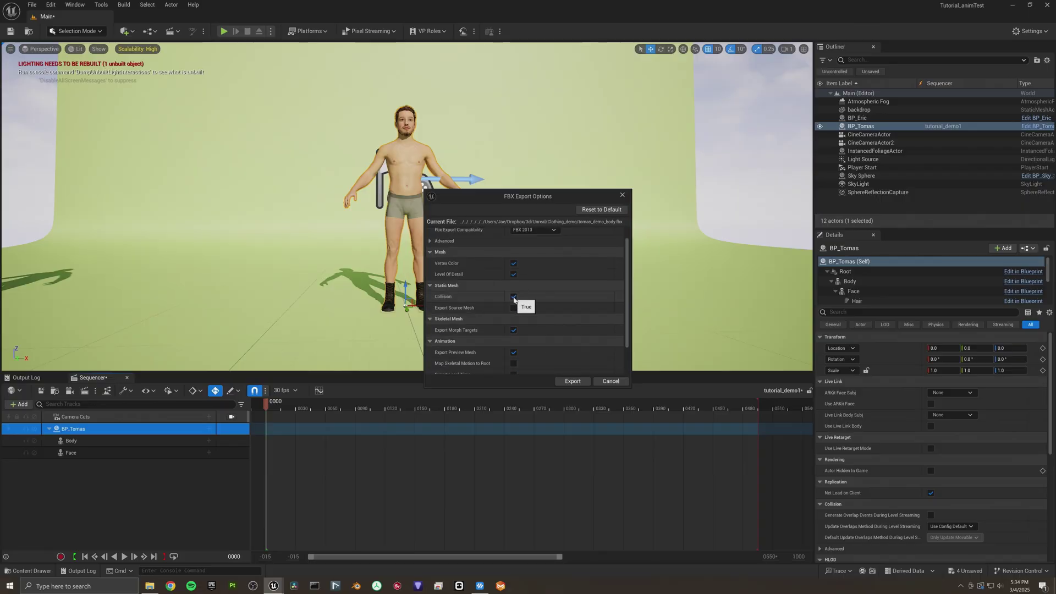
pyautogui.click(514, 331)
pyautogui.click(514, 263)
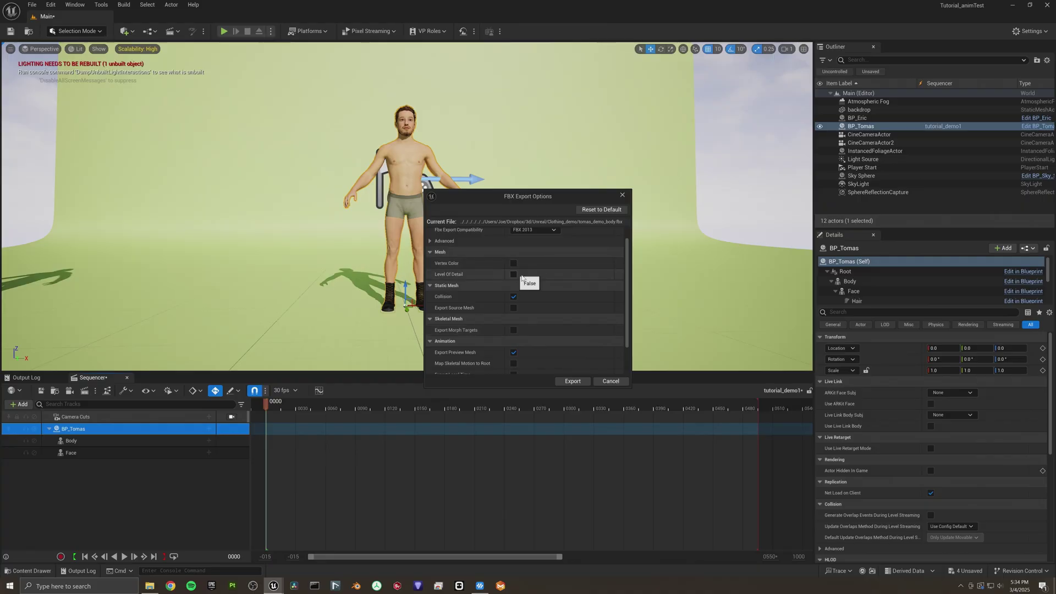
pyautogui.click(513, 273)
pyautogui.scroll(-2, 539, 293)
pyautogui.scroll(-1, 532, 310)
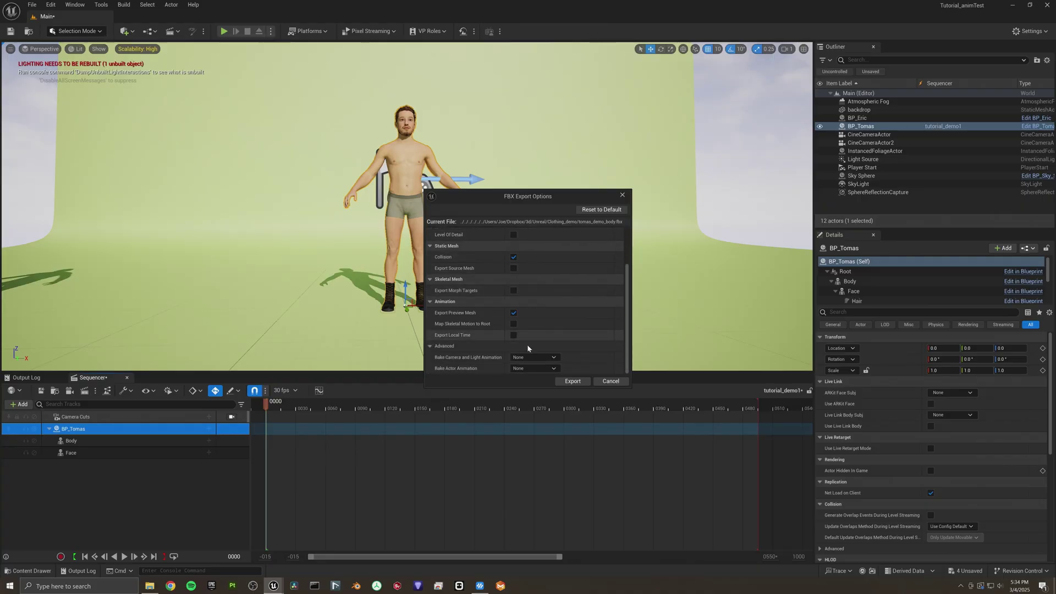
# Disable Export Preview Mesh, enable Export Source Mesh and run the FBX export
pyautogui.click(513, 313)
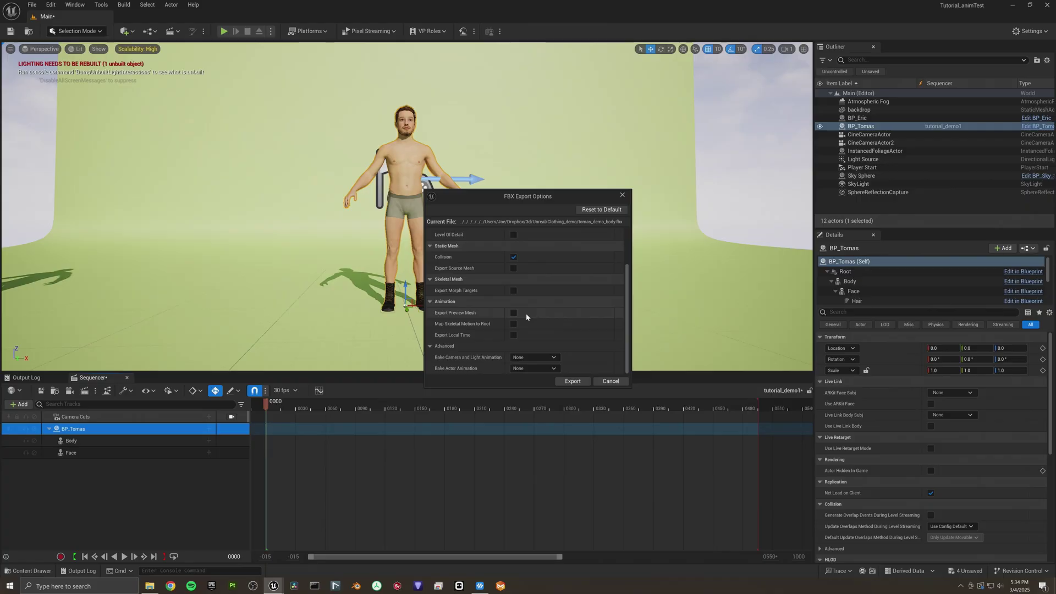
pyautogui.scroll(2, 522, 314)
pyautogui.click(514, 295)
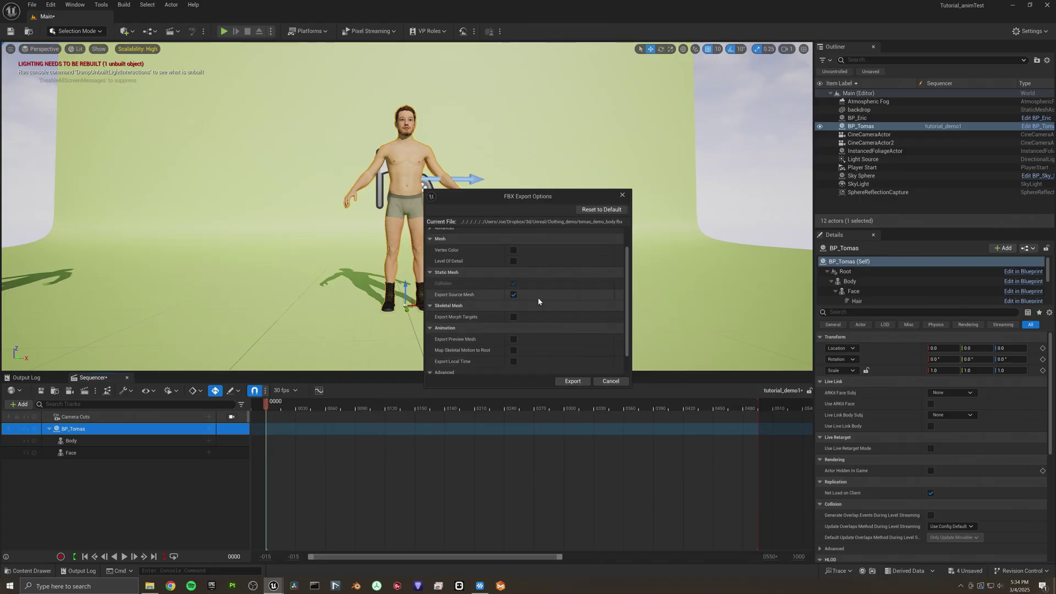
pyautogui.scroll(2, 537, 301)
pyautogui.scroll(-2, 603, 275)
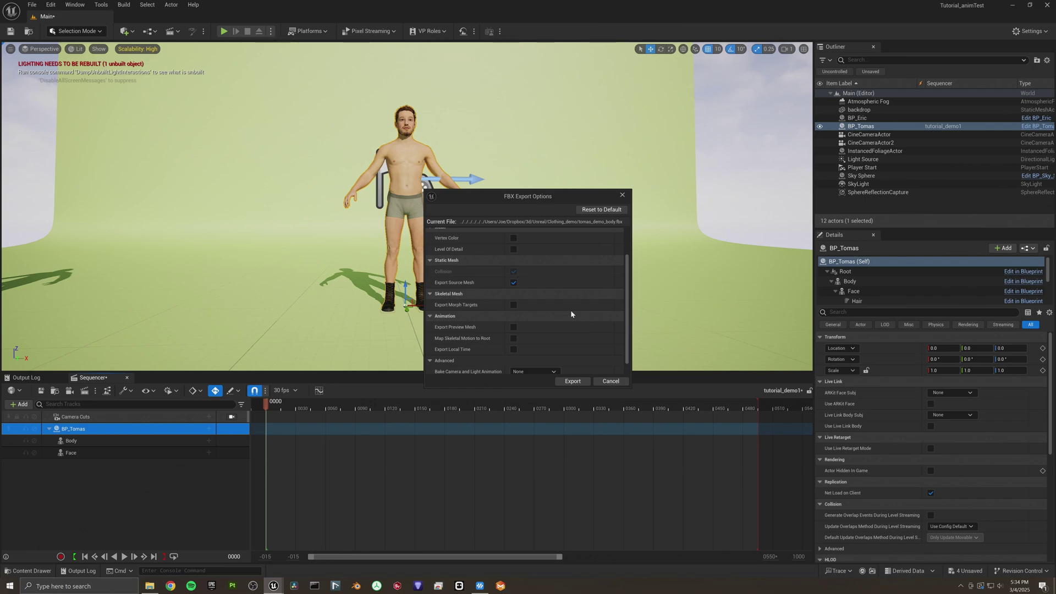
pyautogui.scroll(2, 568, 308)
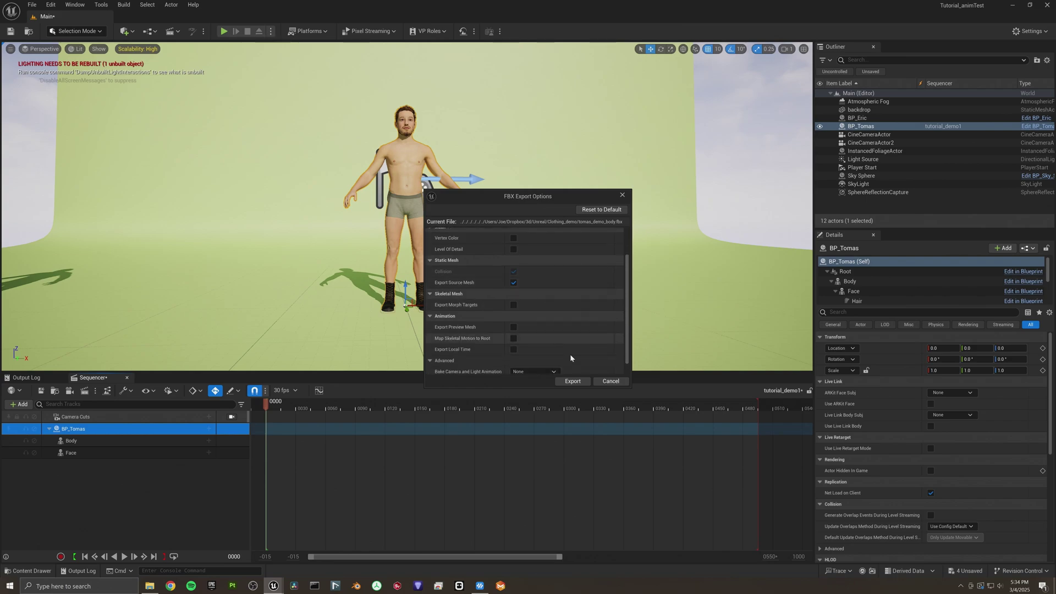
pyautogui.scroll(-2, 539, 311)
pyautogui.click(573, 381)
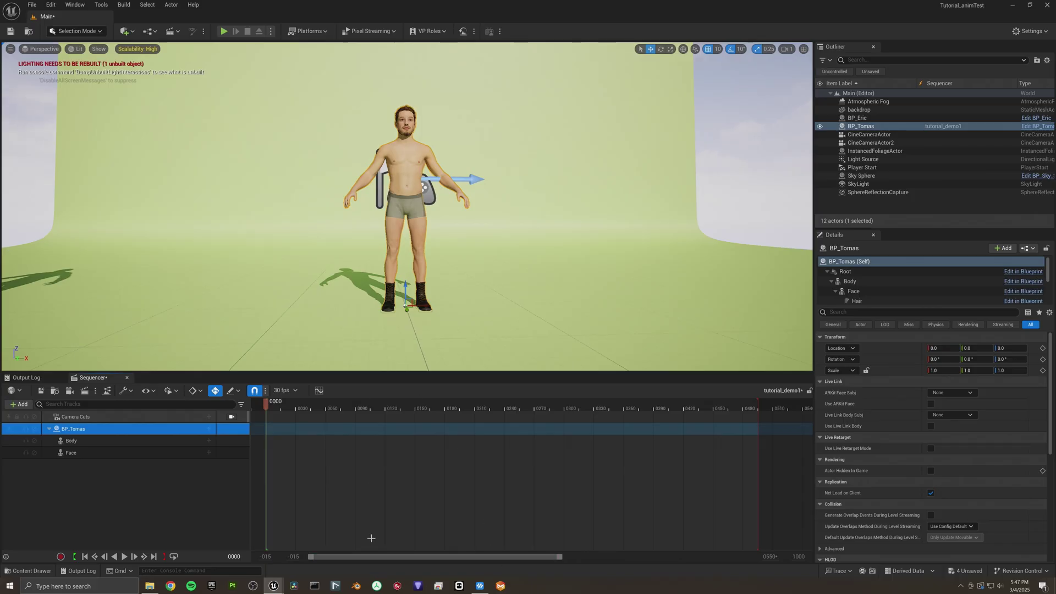
# Switch to Blender and delete the default cube from the new scene
pyautogui.click(356, 586)
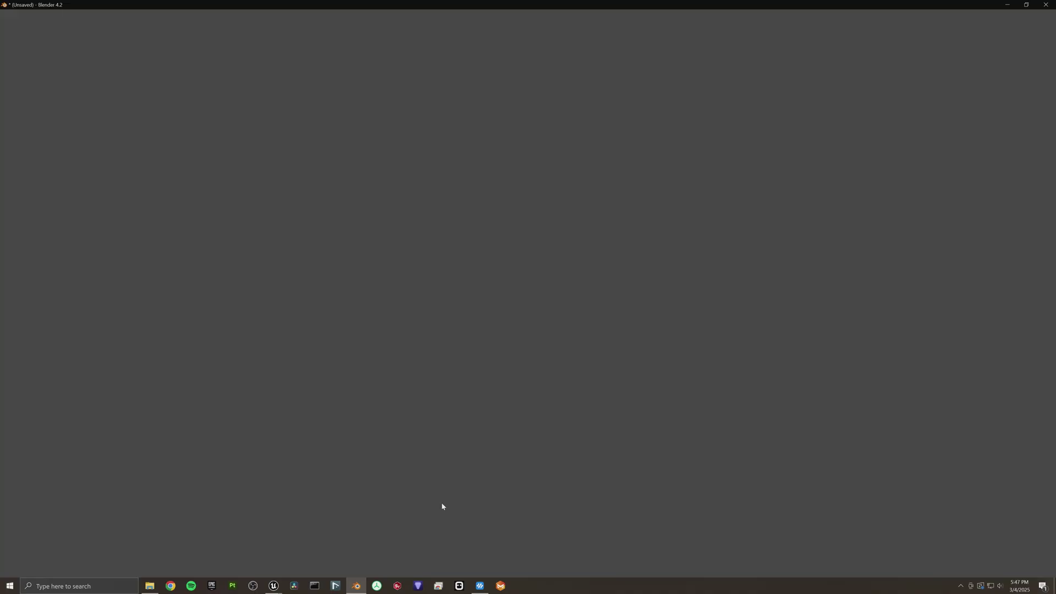
pyautogui.click(440, 318)
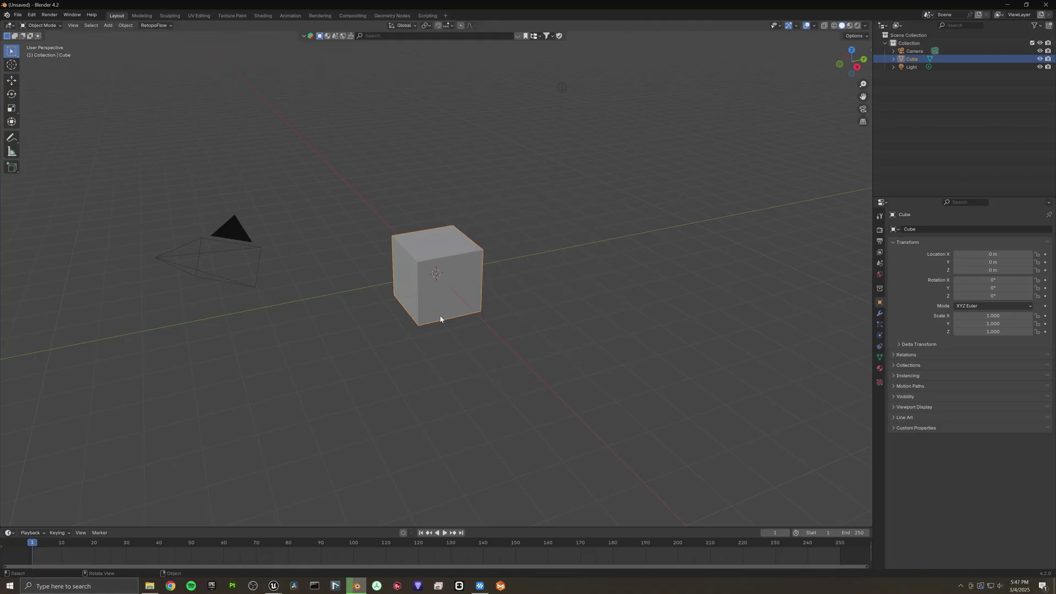
pyautogui.press('x')
pyautogui.click(450, 297)
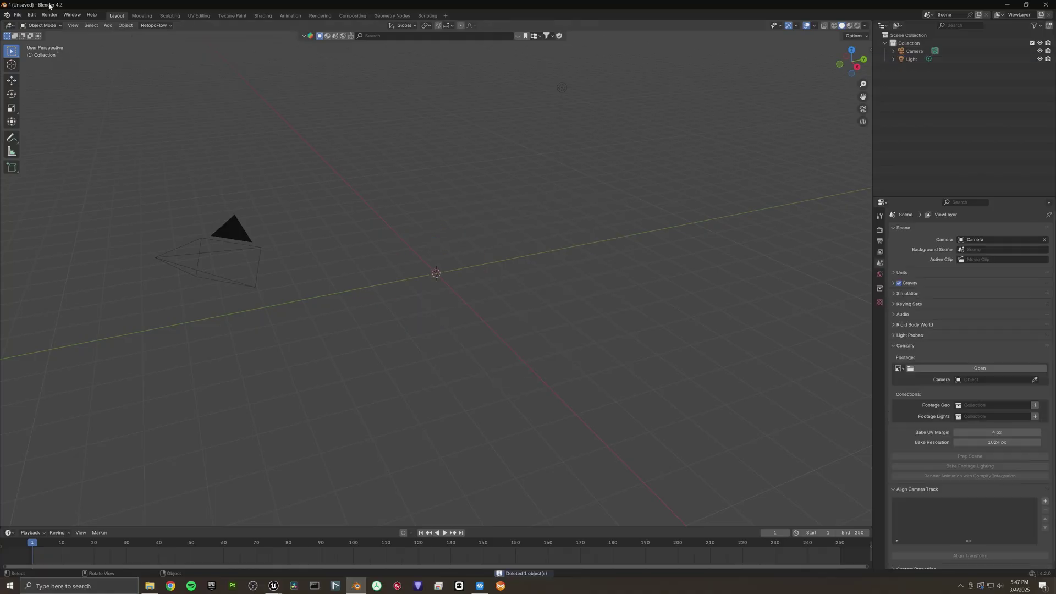
# Import tomas_demo_body.fbx from the Clothing_demo folder as FBX
pyautogui.click(17, 14)
pyautogui.moveTo(60, 131)
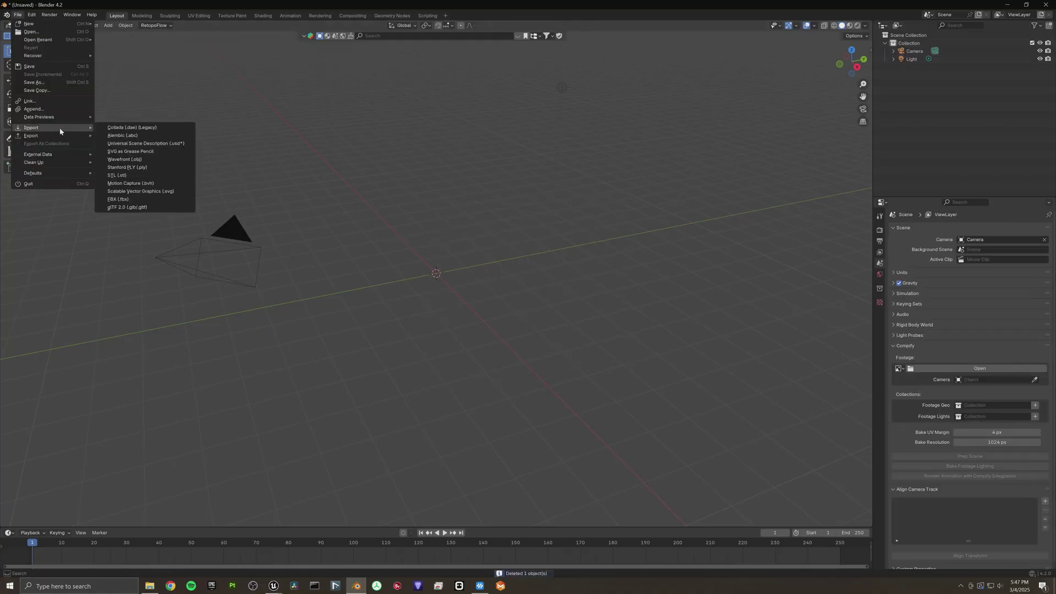
pyautogui.click(136, 199)
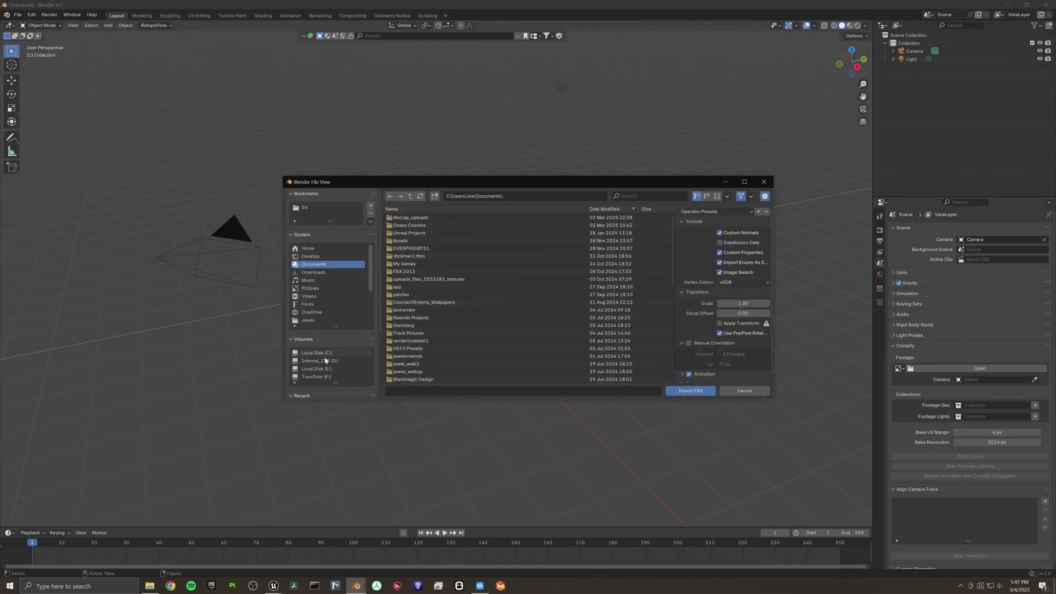
pyautogui.scroll(-3, 325, 360)
pyautogui.click(317, 376)
pyautogui.click(409, 227)
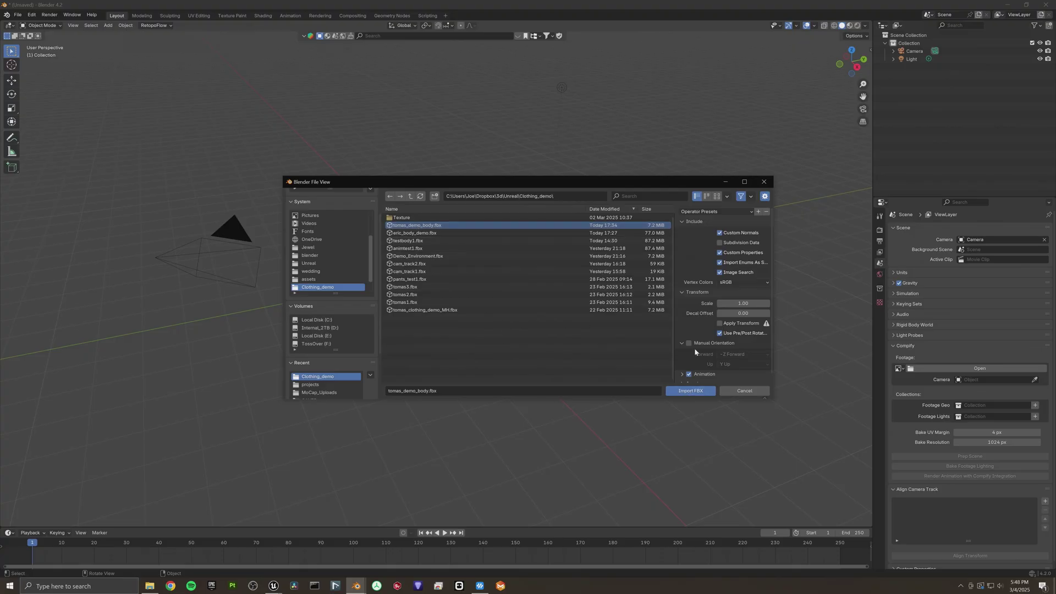
pyautogui.scroll(-1, 699, 340)
pyautogui.click(696, 391)
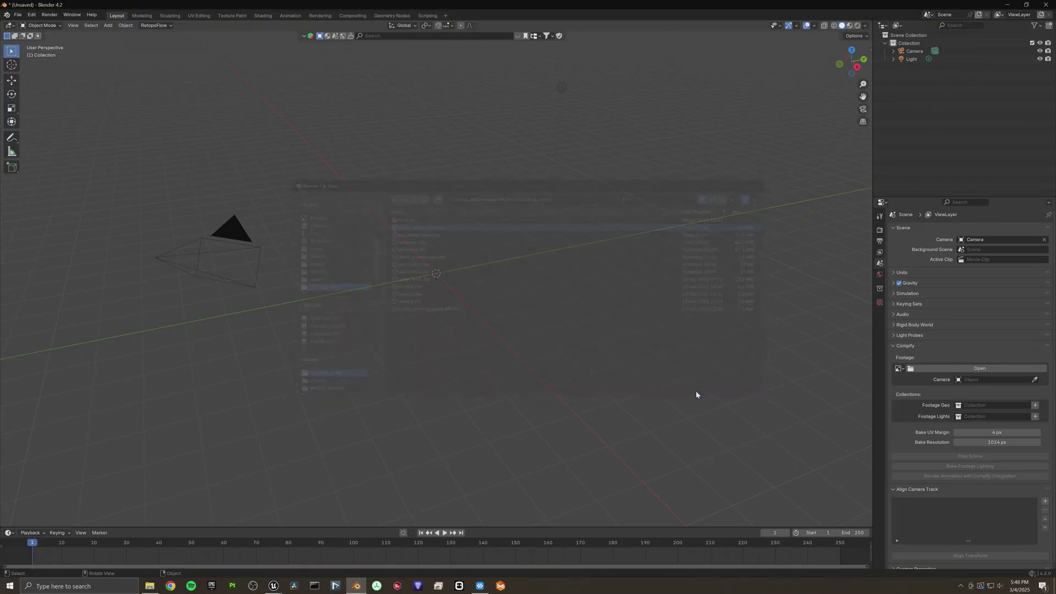
# Hide the facial armature that covers the imported character's head
pyautogui.scroll(10, 450, 243)
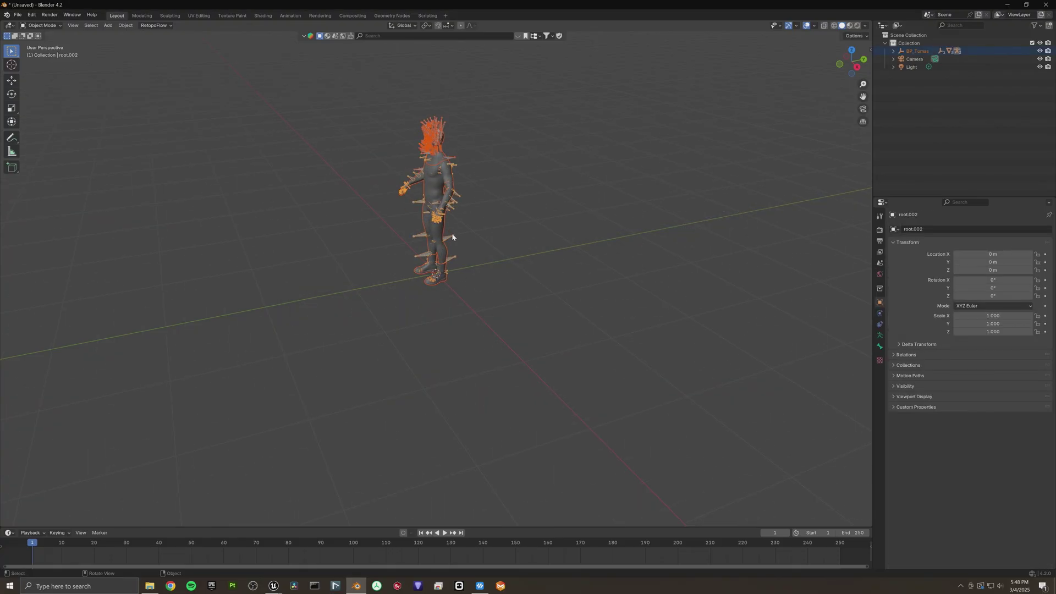
pyautogui.moveTo(456, 360); pyautogui.dragTo(476, 326, button='middle')
pyautogui.press('KP_1')
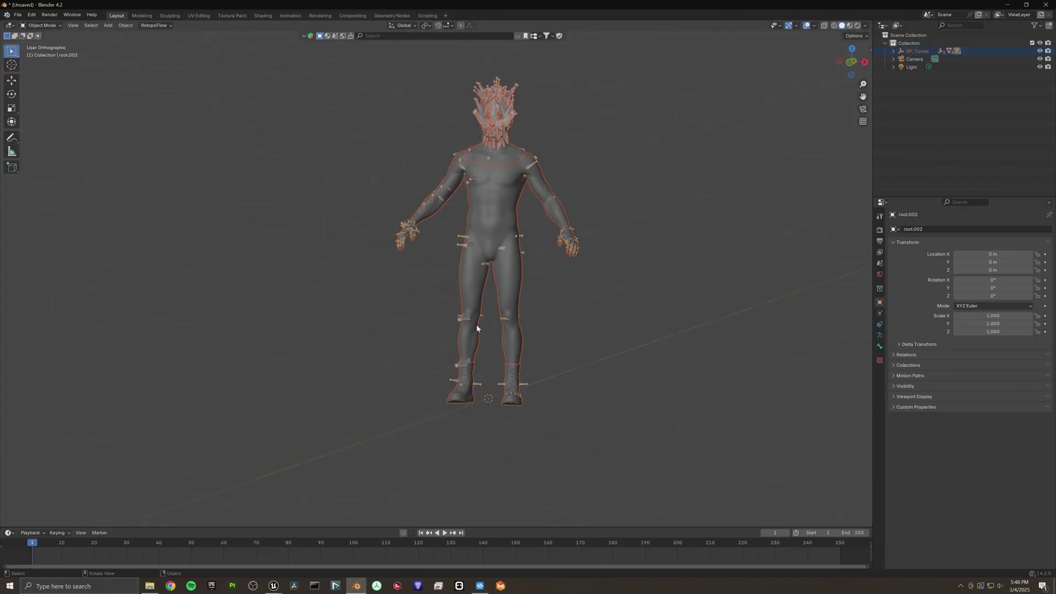
pyautogui.keyDown('shift'); pyautogui.moveTo(534, 267); pyautogui.dragTo(481, 285, button='middle'); pyautogui.keyUp('shift')
pyautogui.keyDown('shift'); pyautogui.moveTo(544, 206); pyautogui.dragTo(536, 227, button='middle'); pyautogui.keyUp('shift')
pyautogui.click(501, 159)
pyautogui.click(447, 134)
pyautogui.press('h')
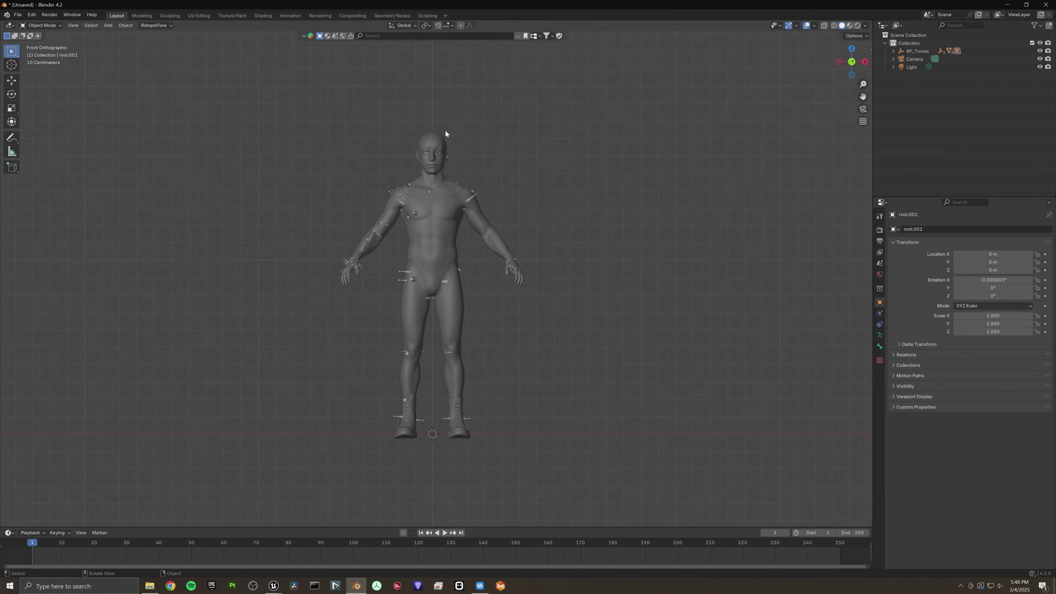
# Hide the remaining armatures on the character's body and feet
pyautogui.keyDown('ctrl'); pyautogui.moveTo(472, 177); pyautogui.dragTo(446, 167, button='middle'); pyautogui.keyUp('ctrl')
pyautogui.click(451, 188)
pyautogui.press('h')
pyautogui.click(451, 185)
pyautogui.press('h')
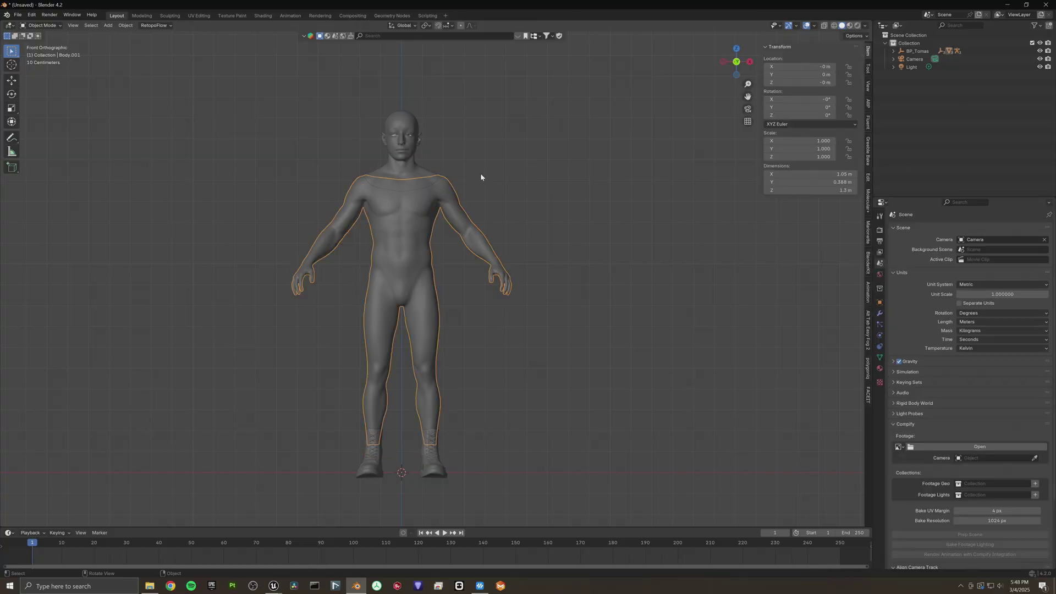
pyautogui.click(480, 173)
# Select the character's face, body and feet meshes together
pyautogui.click(385, 147)
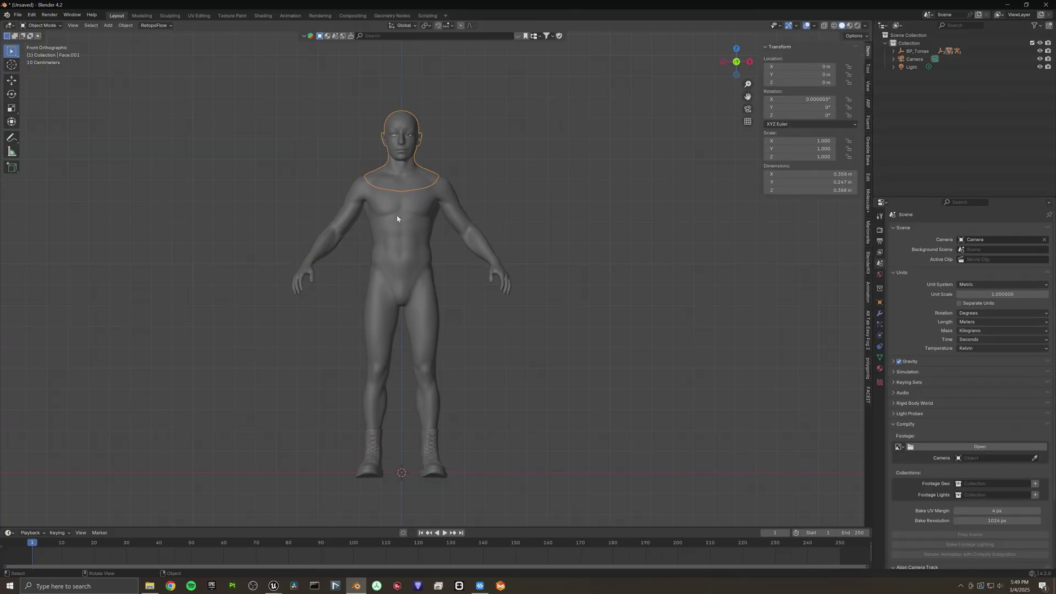
pyautogui.click(403, 206)
pyautogui.click(467, 169)
pyautogui.click(398, 156)
pyautogui.click(408, 217)
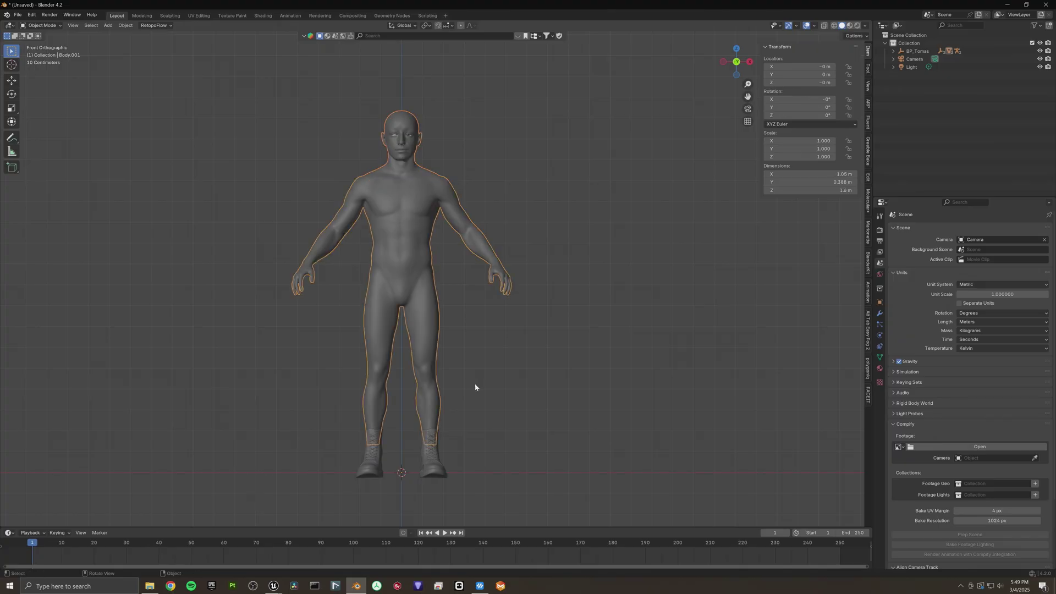
pyautogui.click(434, 451)
pyautogui.click(433, 407)
pyautogui.click(438, 450)
pyautogui.keyDown('shift'); pyautogui.click(439, 449); pyautogui.keyUp('shift')
# Export only the selected body meshes as a Wavefront OBJ named tomas_body_demo_mesh in the Clothing_demo folder
pyautogui.click(18, 15)
pyautogui.moveTo(42, 135)
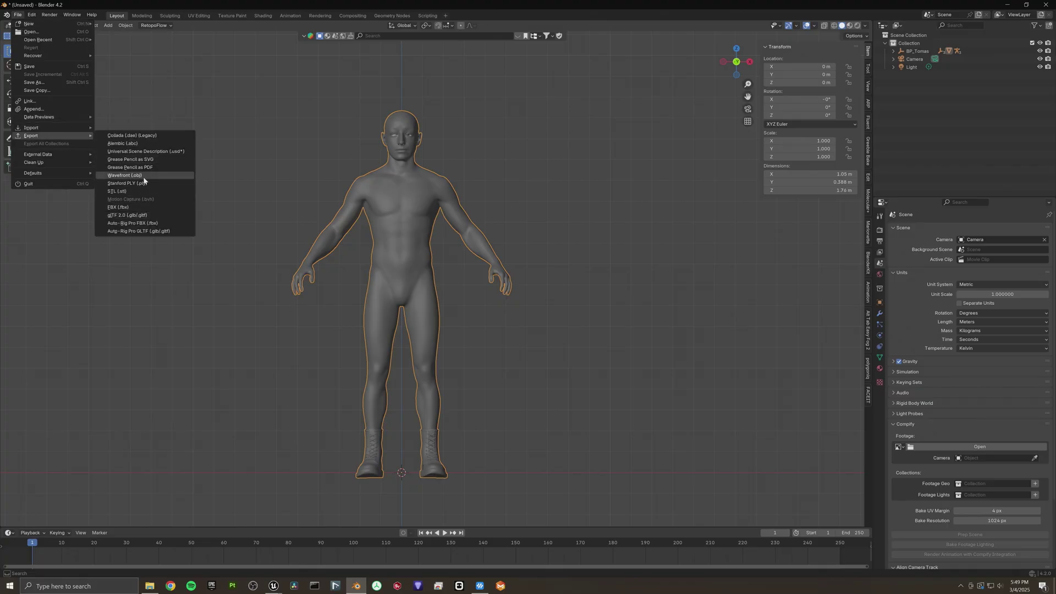
pyautogui.click(129, 175)
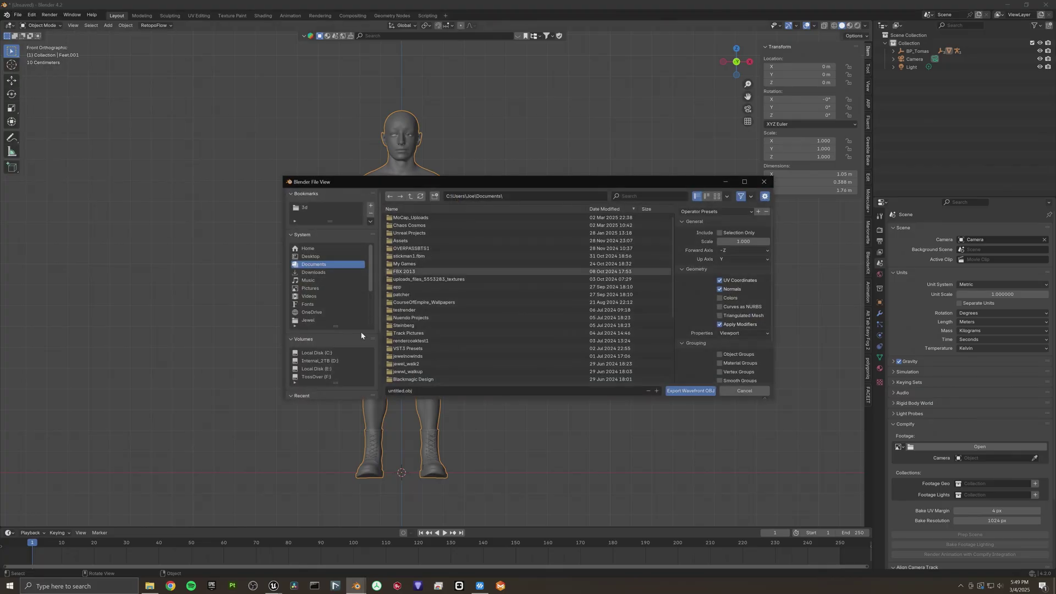
pyautogui.scroll(-4, 368, 321)
pyautogui.click(319, 327)
pyautogui.click(402, 391)
pyautogui.write('tomas_body_demo_mesh')
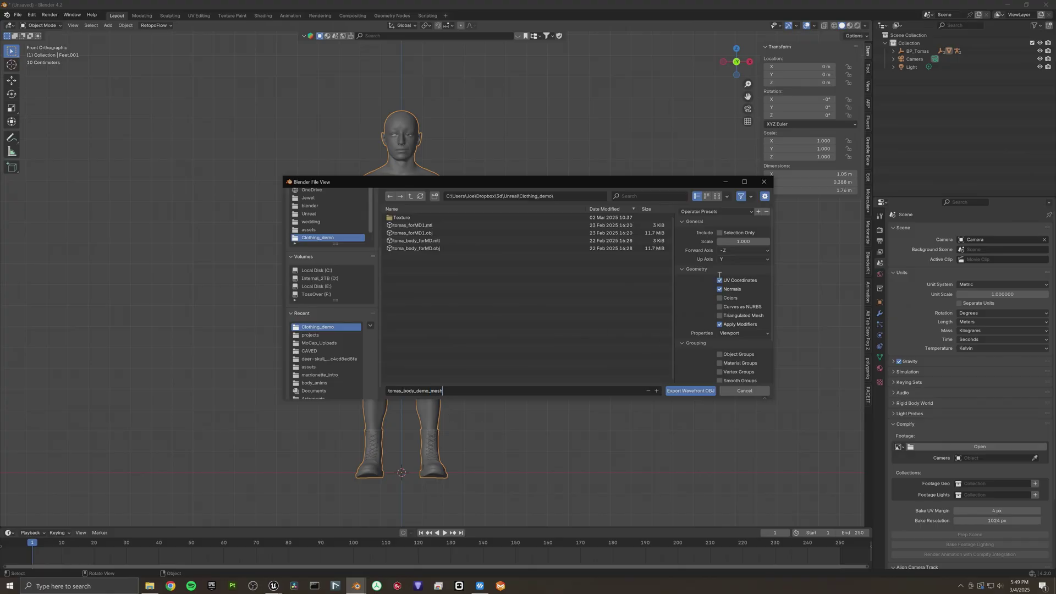
pyautogui.click(720, 233)
pyautogui.scroll(-3, 707, 335)
pyautogui.click(698, 391)
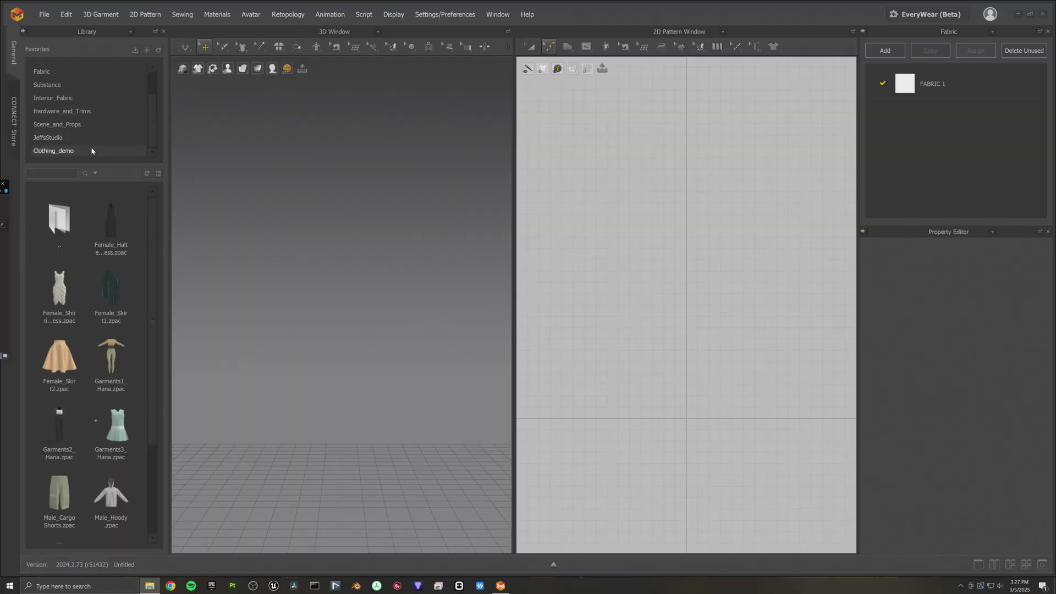
# In Marvelous Designer, add tomas_body_demo_mesh from the Clothing_demo folder as an avatar, with the scale in metres at 100%
pyautogui.scroll(2, 69, 93)
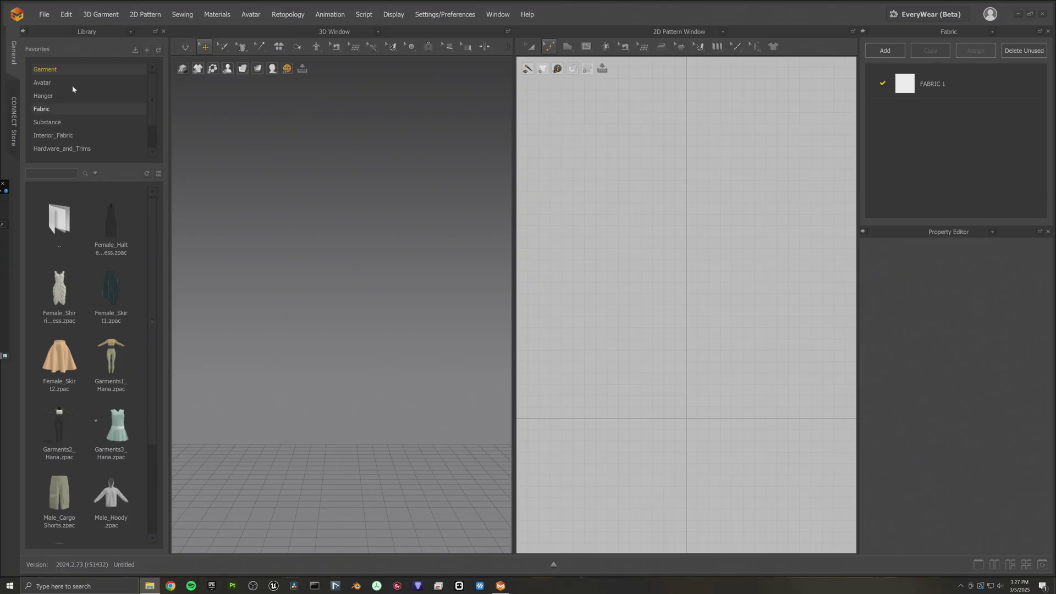
pyautogui.click(44, 16)
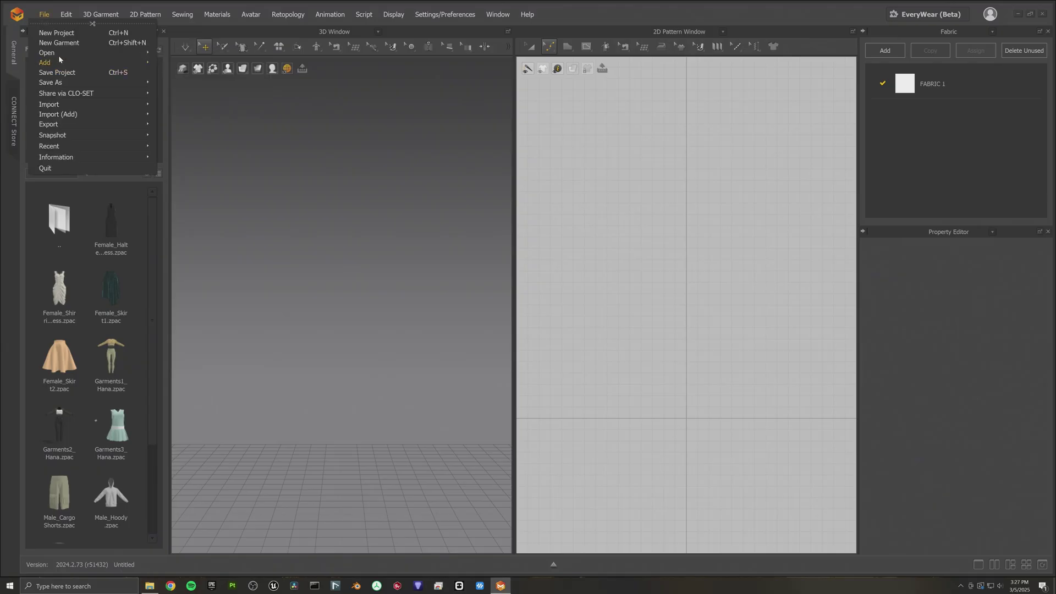
pyautogui.moveTo(55, 64)
pyautogui.click(173, 82)
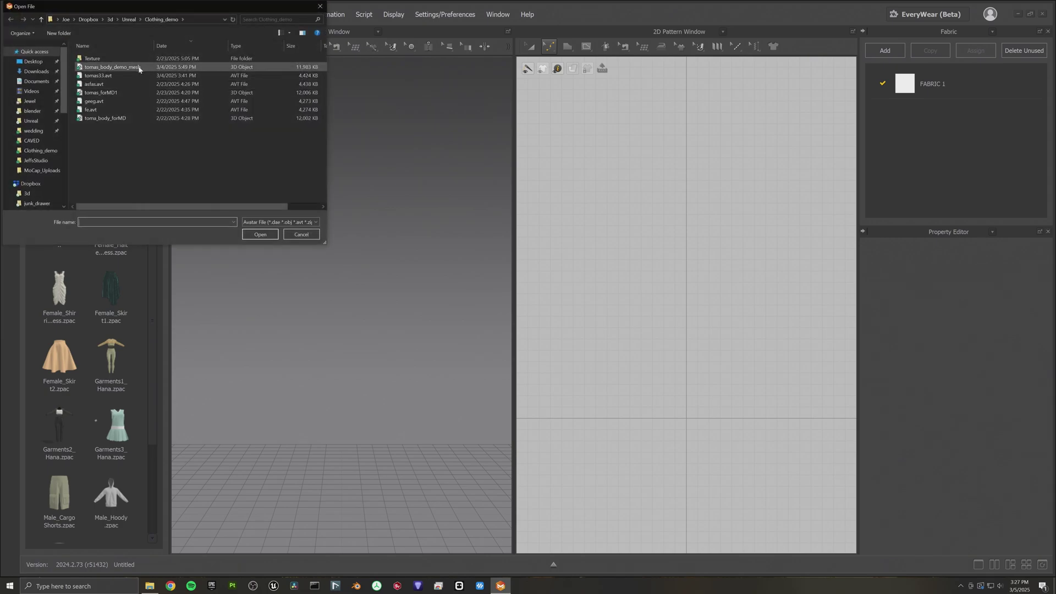
pyautogui.click(138, 67)
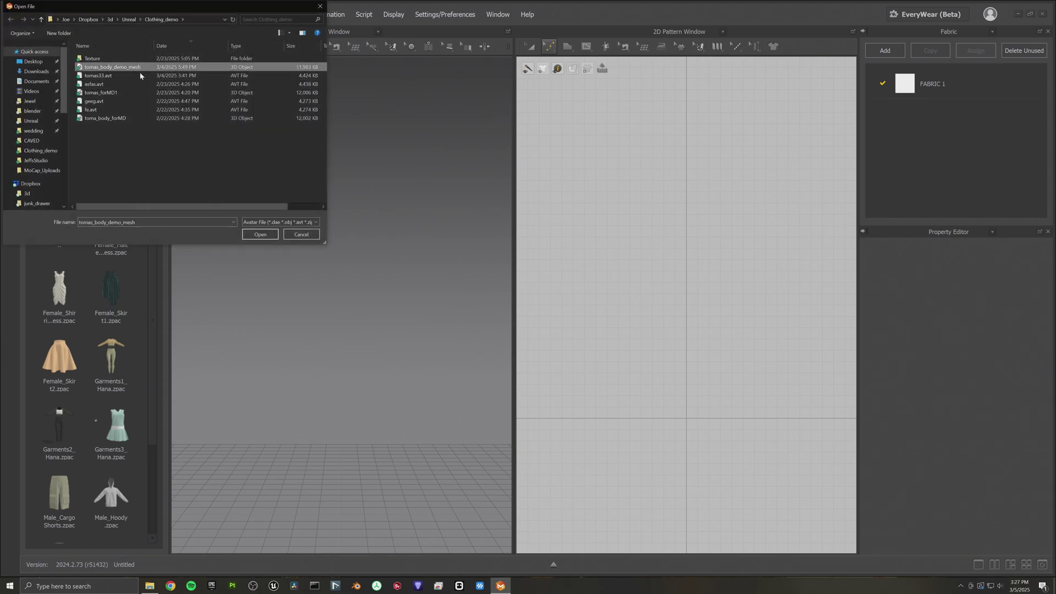
pyautogui.click(261, 234)
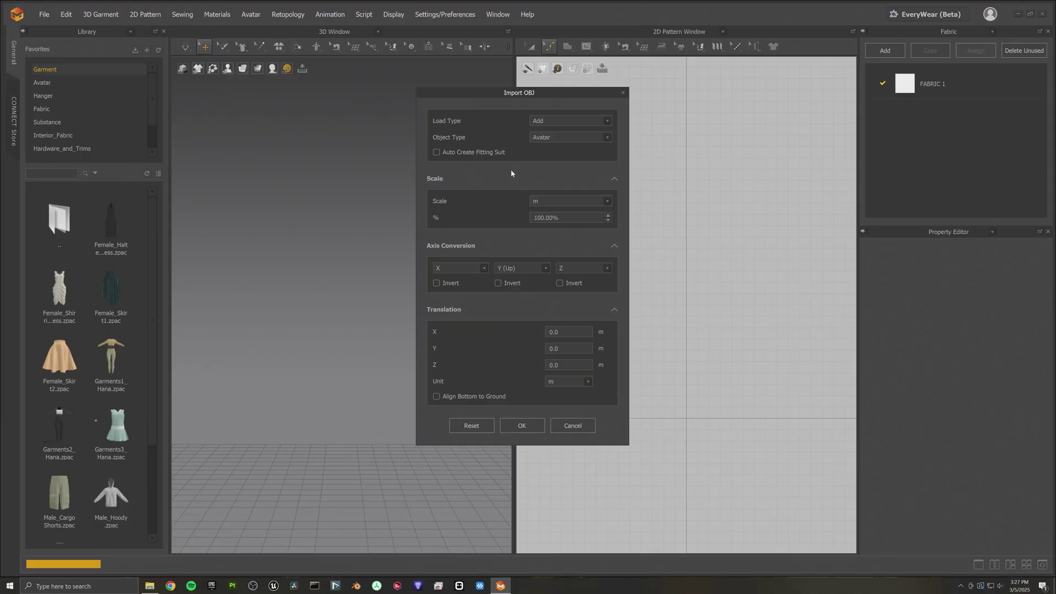
pyautogui.click(521, 425)
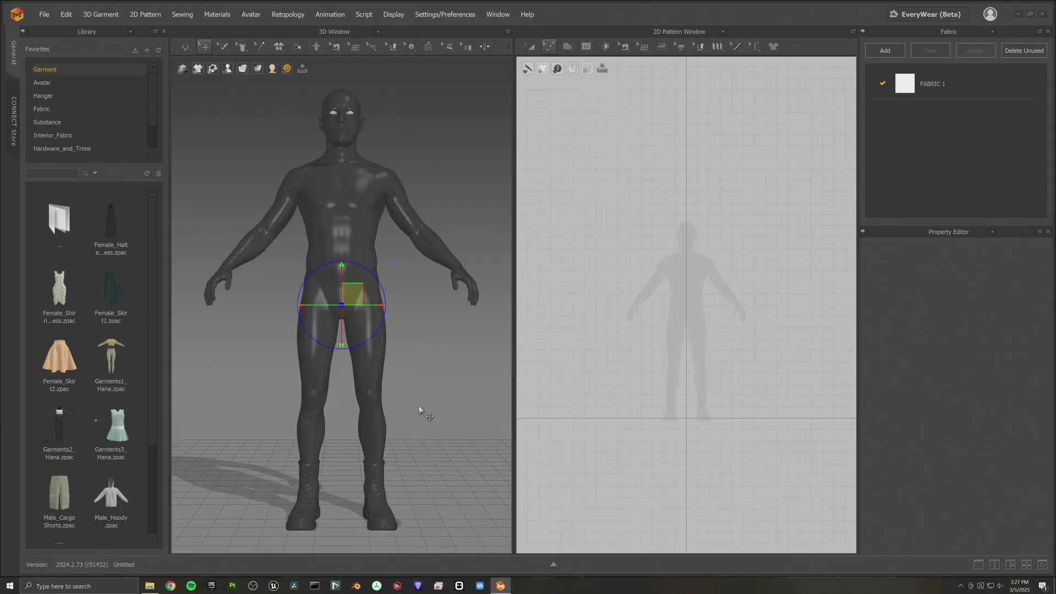
pyautogui.scroll(3, 342, 394)
pyautogui.scroll(-5, 341, 393)
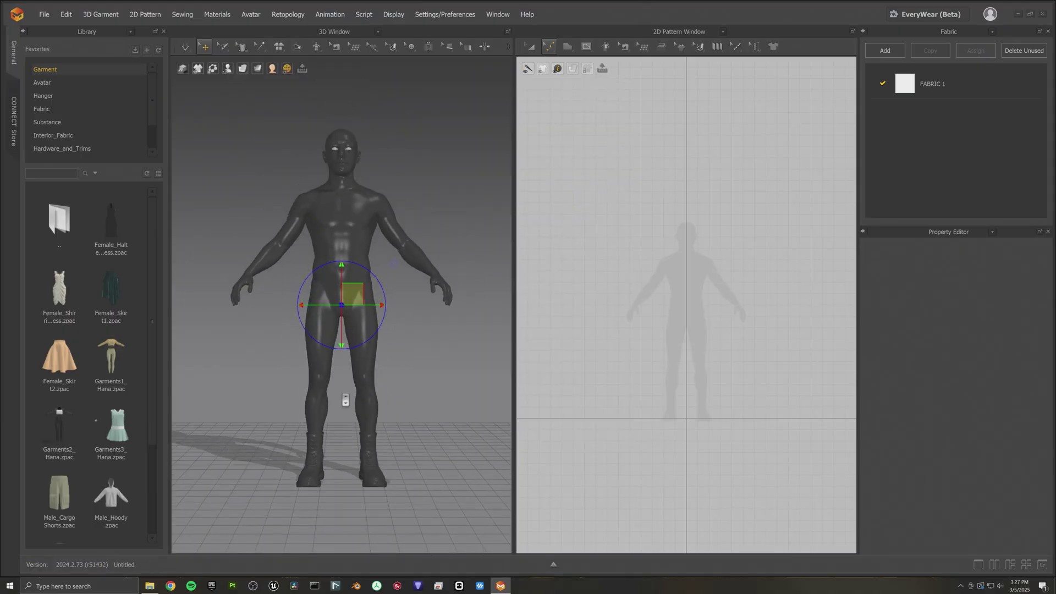
pyautogui.click(273, 348)
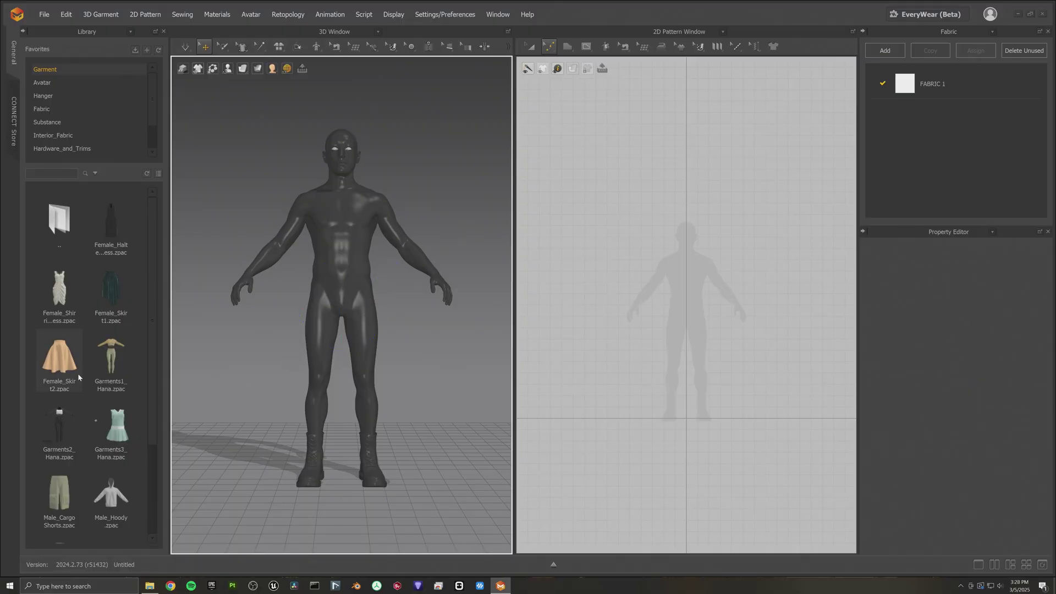
# Add the cargo trousers Jeff Men Basic (37).zprj from the JeffsStudio library folder to the avatar, loading only the garment
pyautogui.scroll(-1, 55, 156)
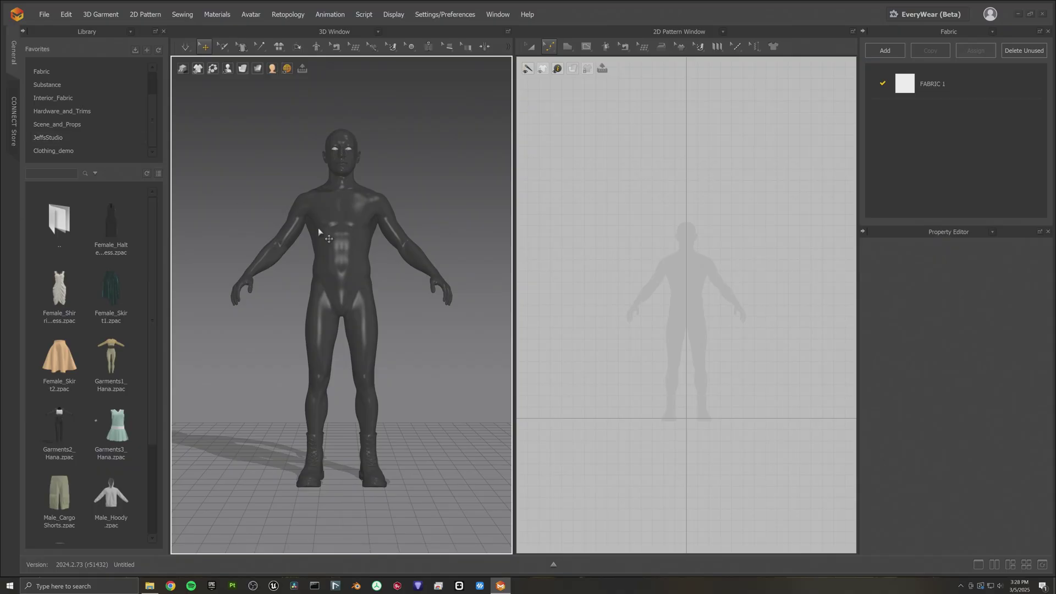
pyautogui.moveTo(314, 233); pyautogui.dragTo(337, 243, button='right')
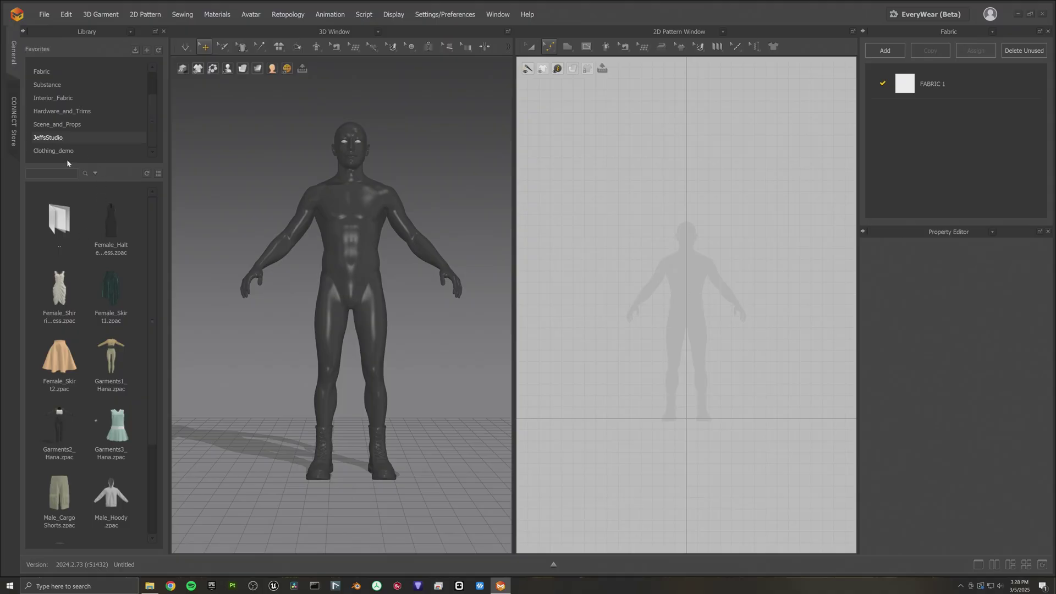
pyautogui.click(67, 141)
pyautogui.scroll(-15, 72, 310)
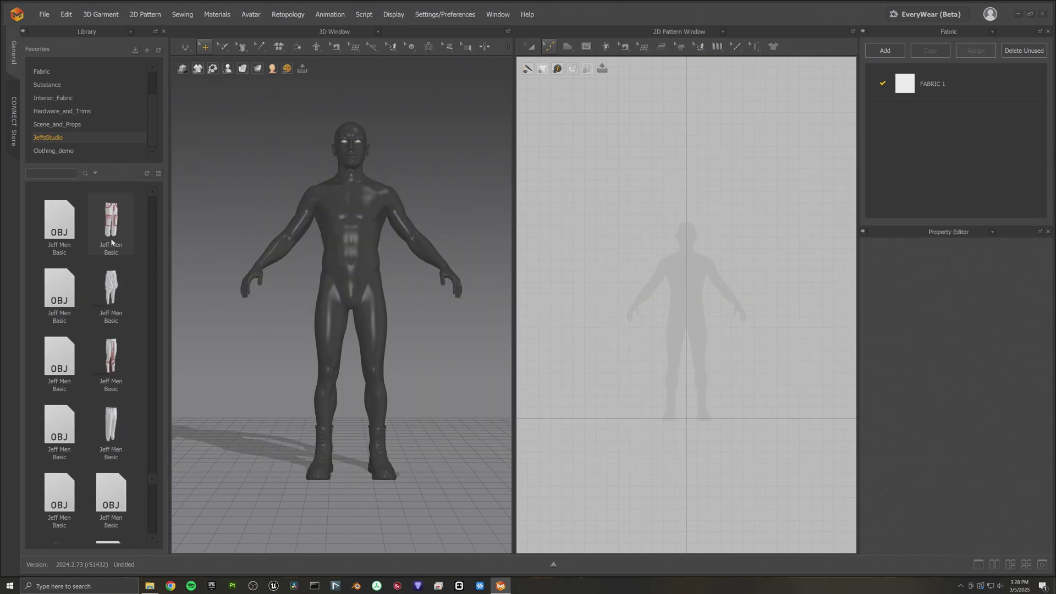
pyautogui.moveTo(115, 238)
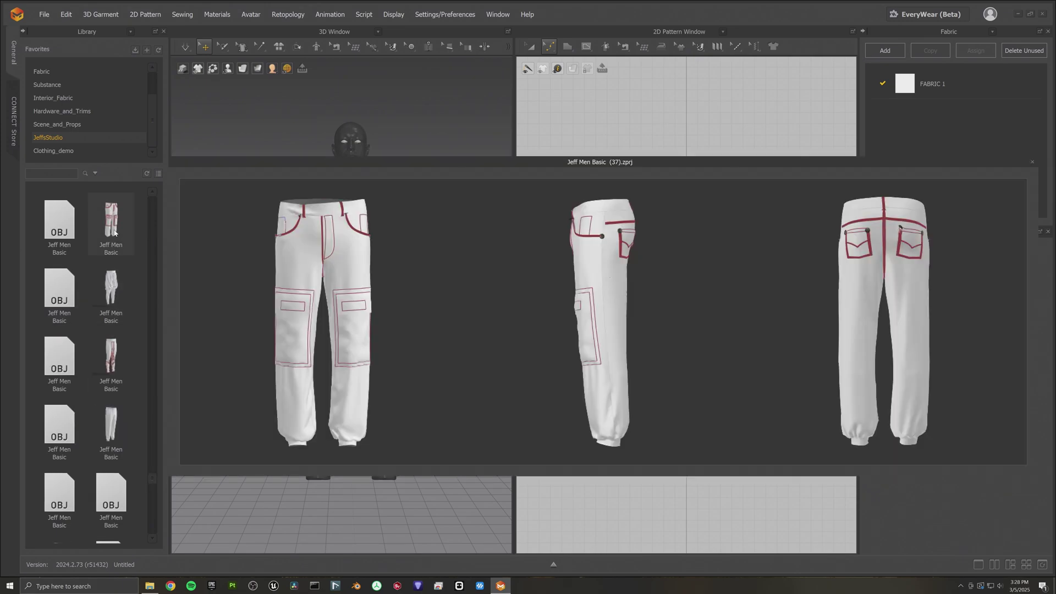
pyautogui.moveTo(115, 232); pyautogui.dragTo(338, 300)
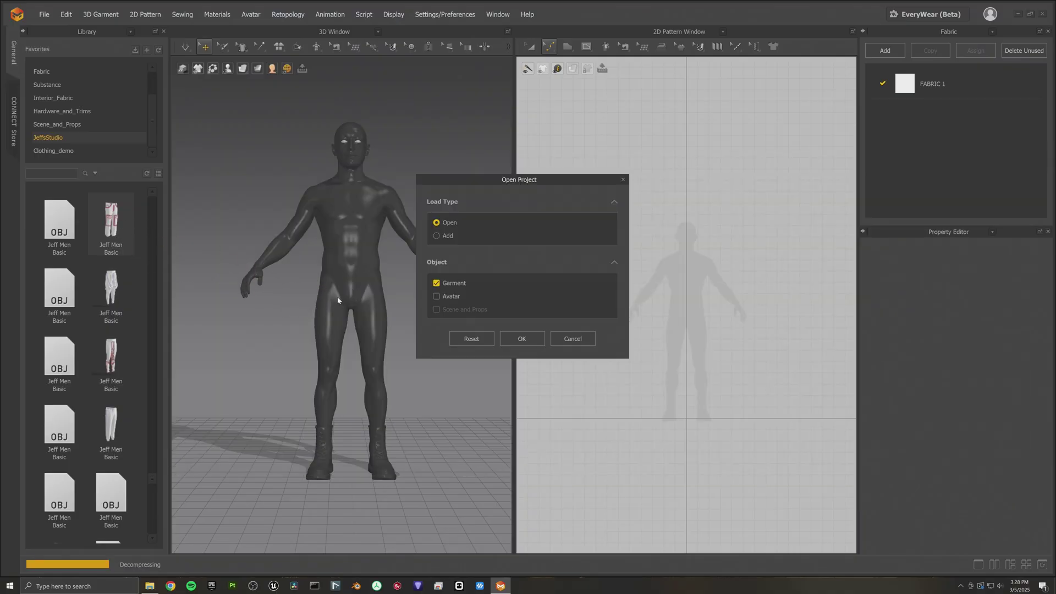
pyautogui.click(446, 237)
pyautogui.click(522, 439)
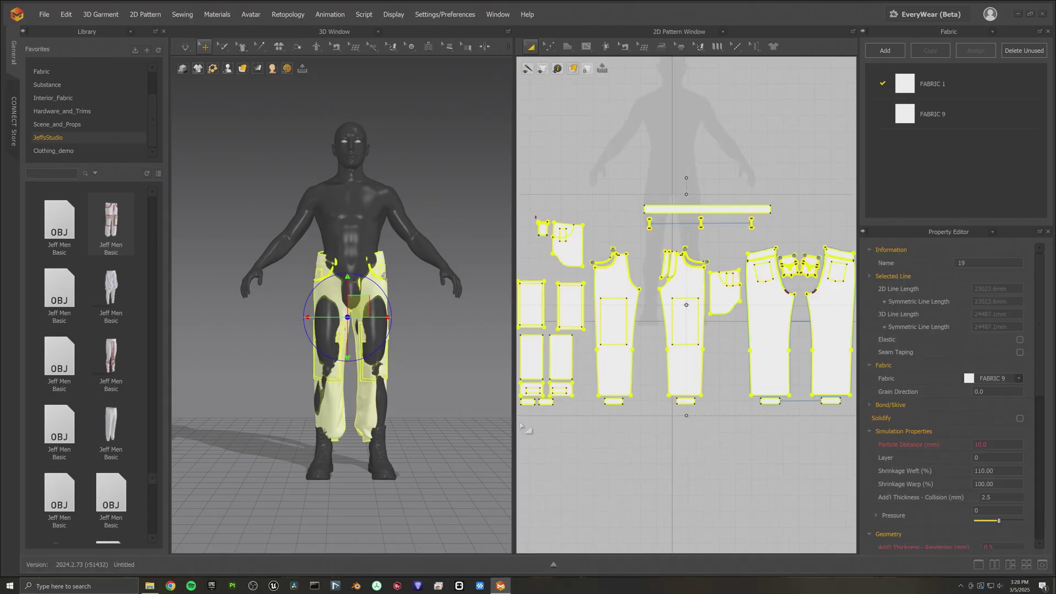
# Reposition the trousers forward and slightly down in 3D so they sit around the avatar's hips and legs
pyautogui.moveTo(429, 334); pyautogui.dragTo(398, 315, button='right')
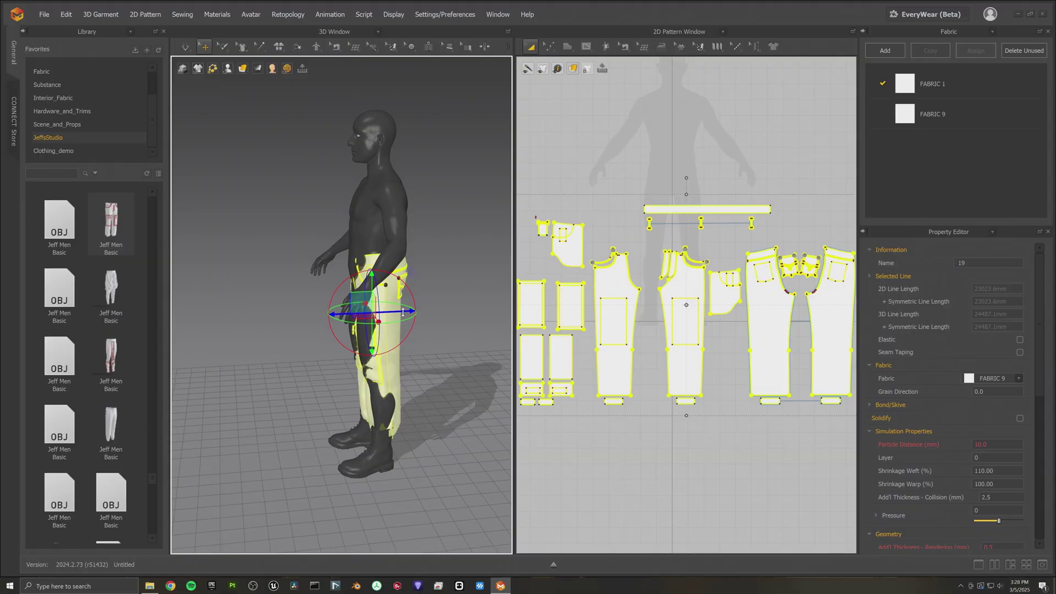
pyautogui.moveTo(398, 313); pyautogui.dragTo(401, 314)
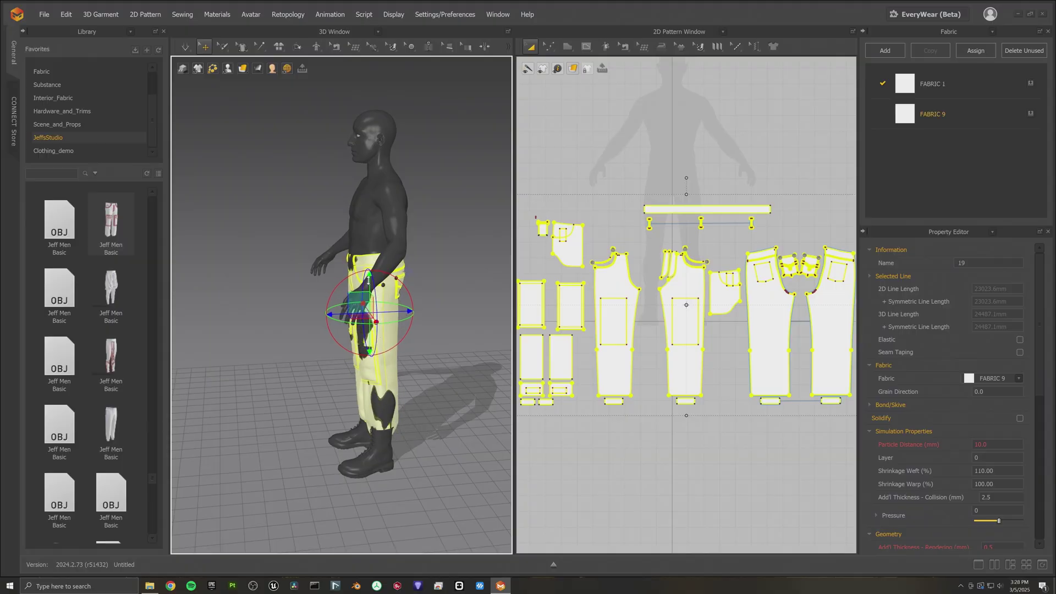
pyautogui.moveTo(370, 281); pyautogui.dragTo(370, 287)
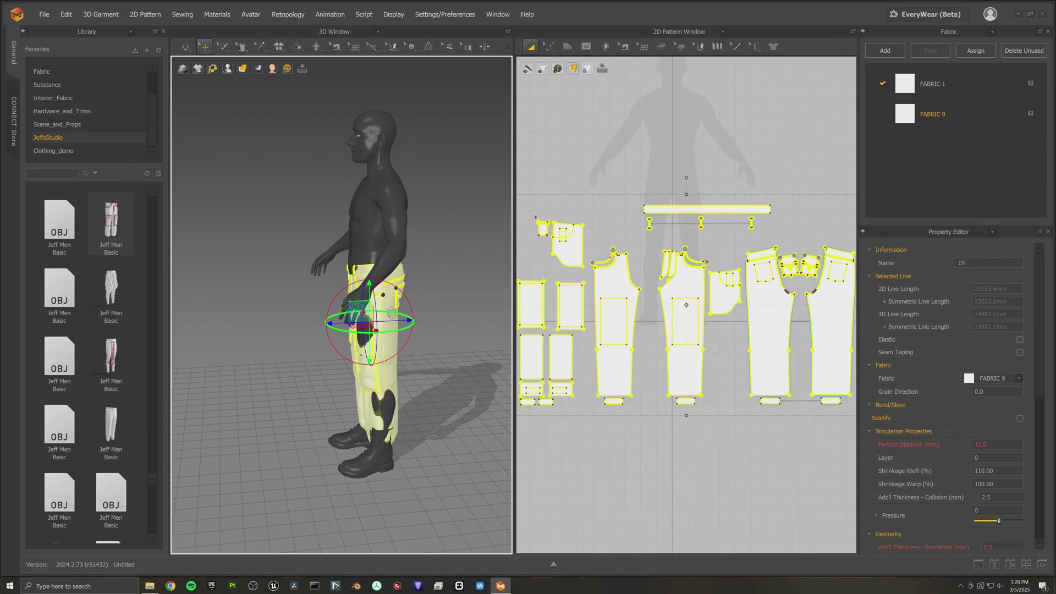
pyautogui.moveTo(428, 437); pyautogui.dragTo(438, 412, button='right')
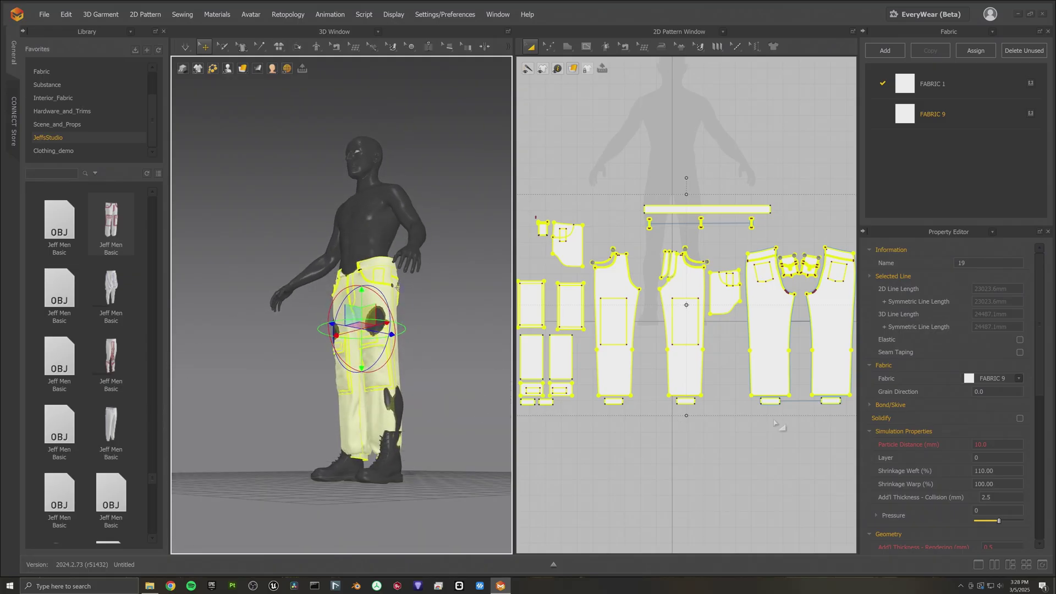
# Shorten the four trouser leg patterns by moving their bottom hem edges up together about 66 mm with Edit Pattern
pyautogui.click(779, 396)
pyautogui.click(832, 394)
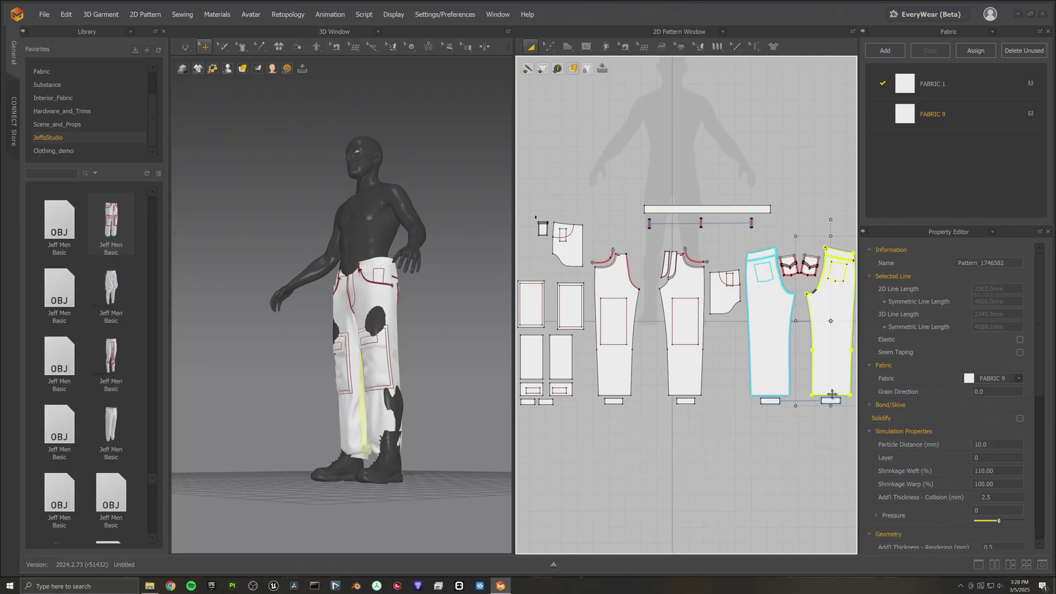
pyautogui.press('2')
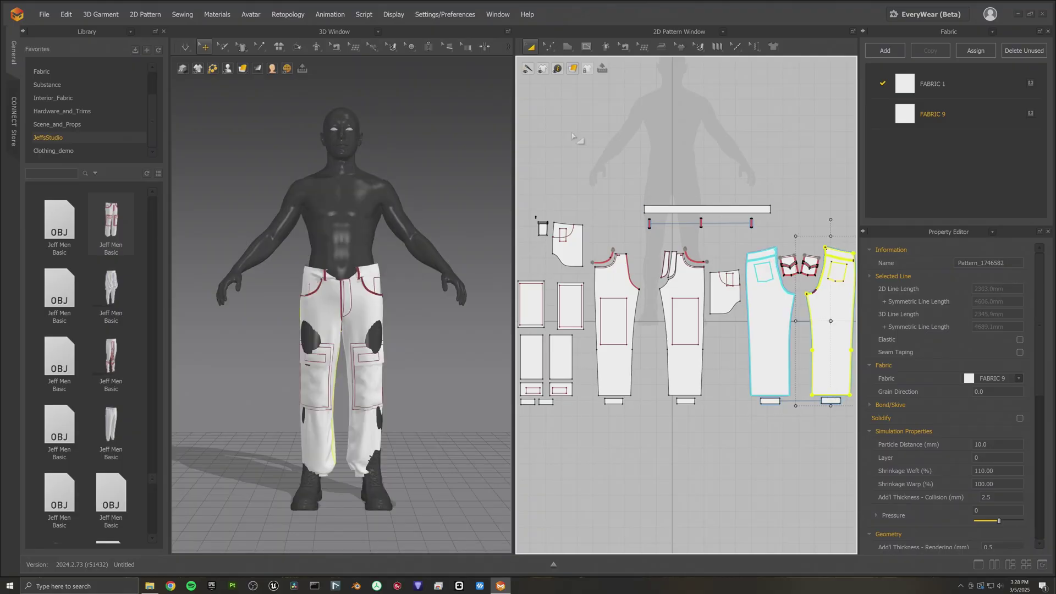
pyautogui.click(549, 47)
pyautogui.click(555, 70)
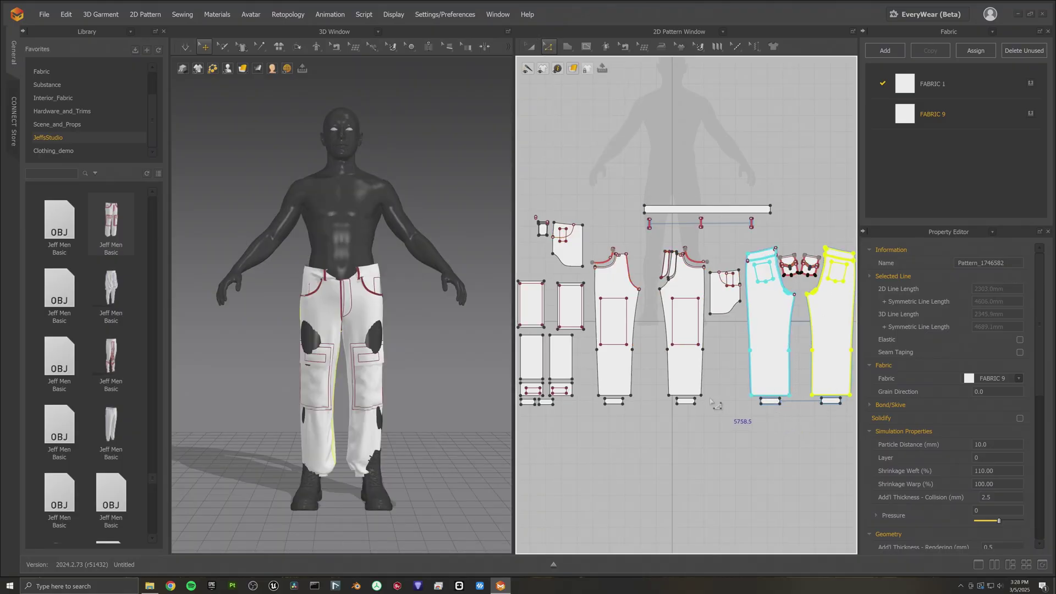
pyautogui.click(780, 397)
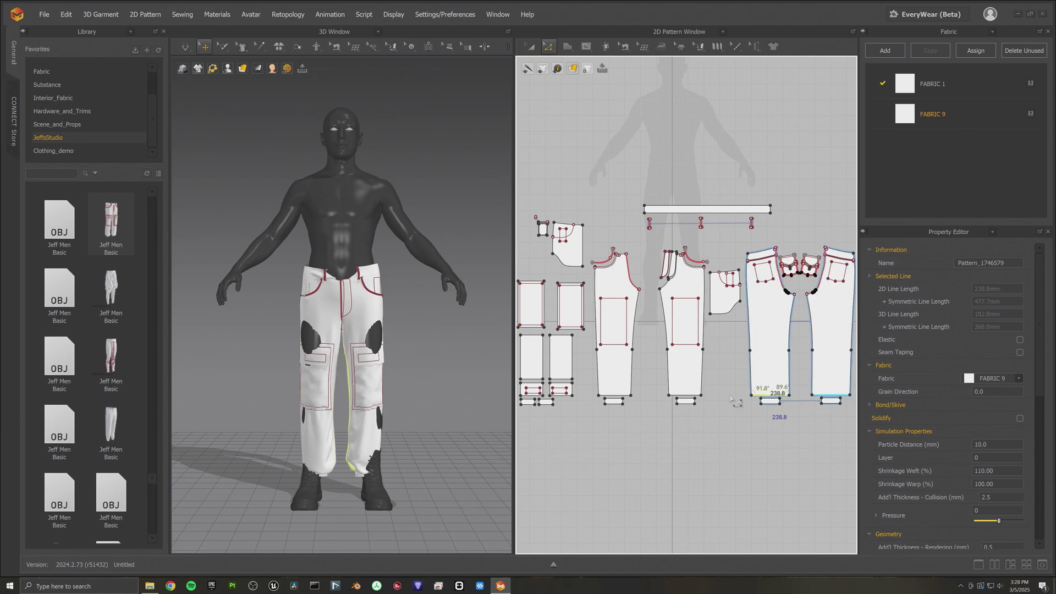
pyautogui.keyDown('shift'); pyautogui.click(686, 395); pyautogui.keyUp('shift')
pyautogui.keyDown('shift'); pyautogui.click(621, 395); pyautogui.keyUp('shift')
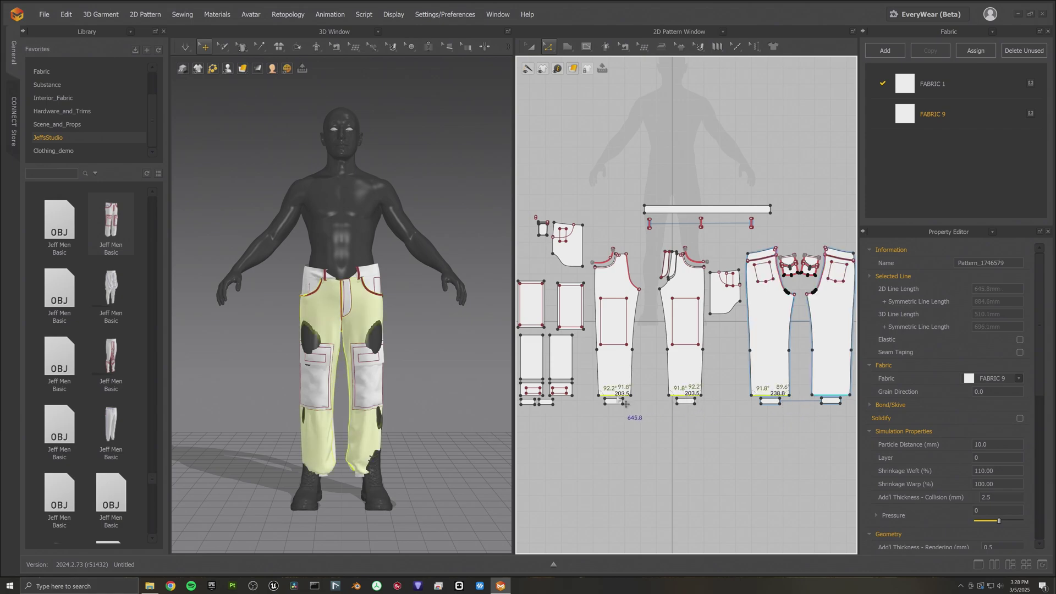
pyautogui.moveTo(625, 404); pyautogui.dragTo(620, 390)
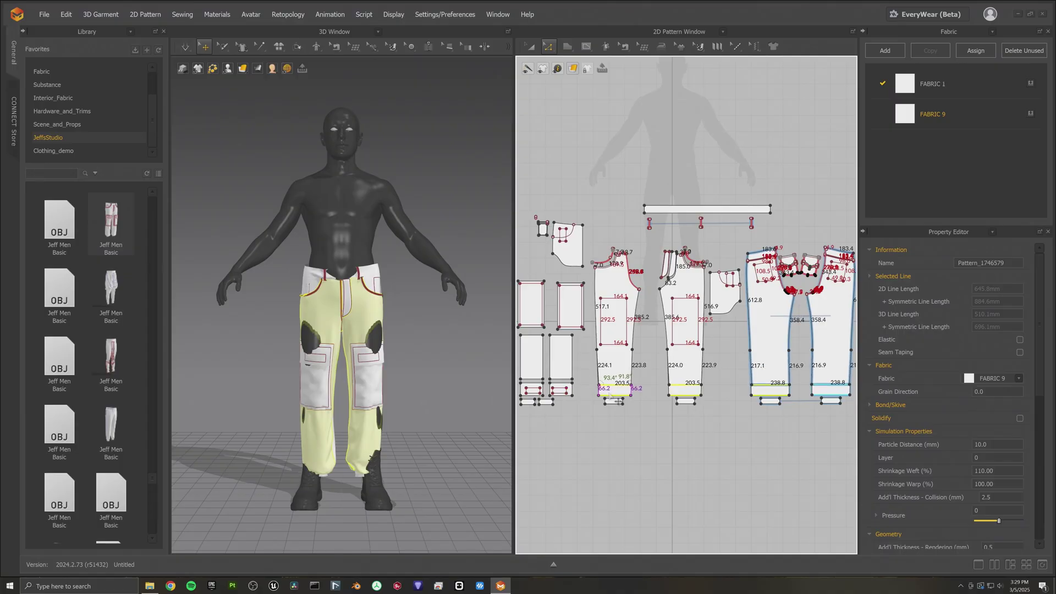
pyautogui.moveTo(608, 392); pyautogui.dragTo(609, 393)
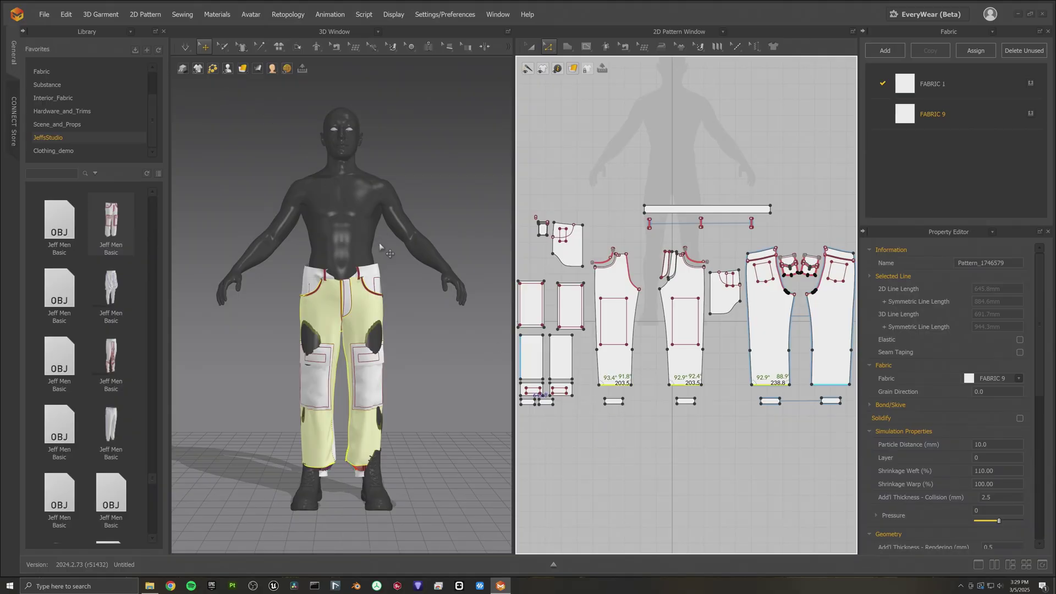
# Simulate the trousers onto the avatar with the Fitting (Accurate Fabric) preset on the GPU, then stop the simulation
pyautogui.moveTo(392, 309)
pyautogui.mouseDown(button='right')
pyautogui.moveTo(312, 300)
pyautogui.moveTo(375, 304)
pyautogui.mouseUp(button='right')
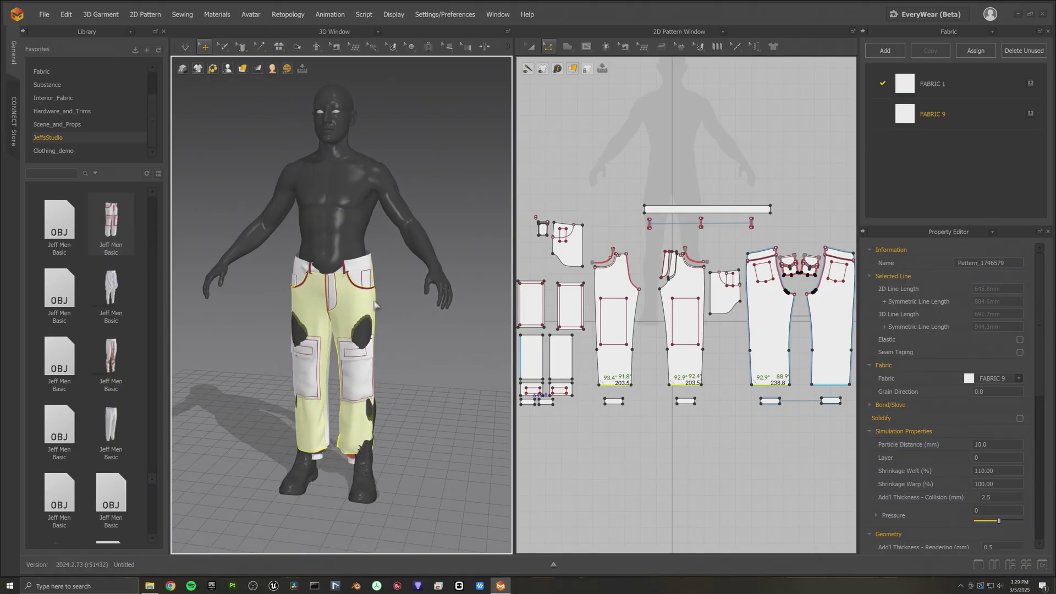
pyautogui.click(184, 47)
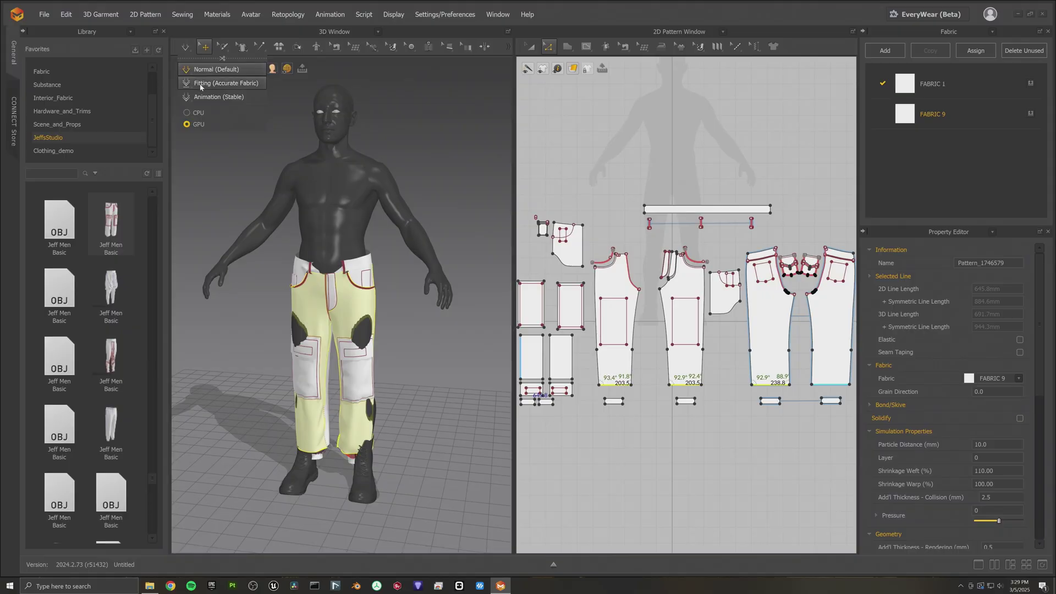
pyautogui.click(209, 83)
pyautogui.click(184, 47)
pyautogui.click(184, 47)
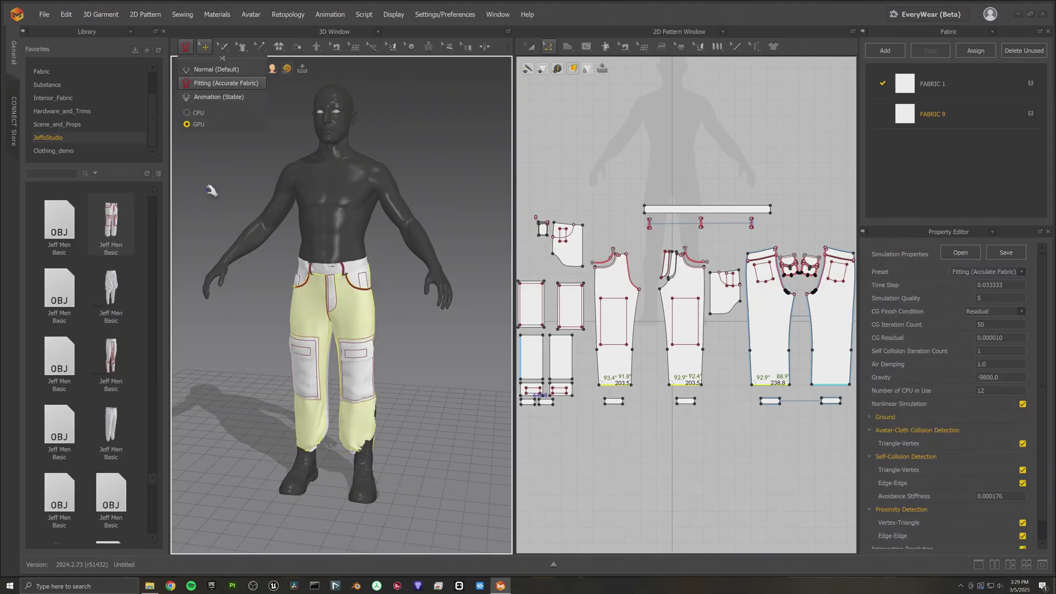
pyautogui.moveTo(383, 308)
pyautogui.mouseDown(button='right')
pyautogui.moveTo(308, 316)
pyautogui.moveTo(291, 291)
pyautogui.moveTo(370, 298)
pyautogui.mouseUp(button='right')
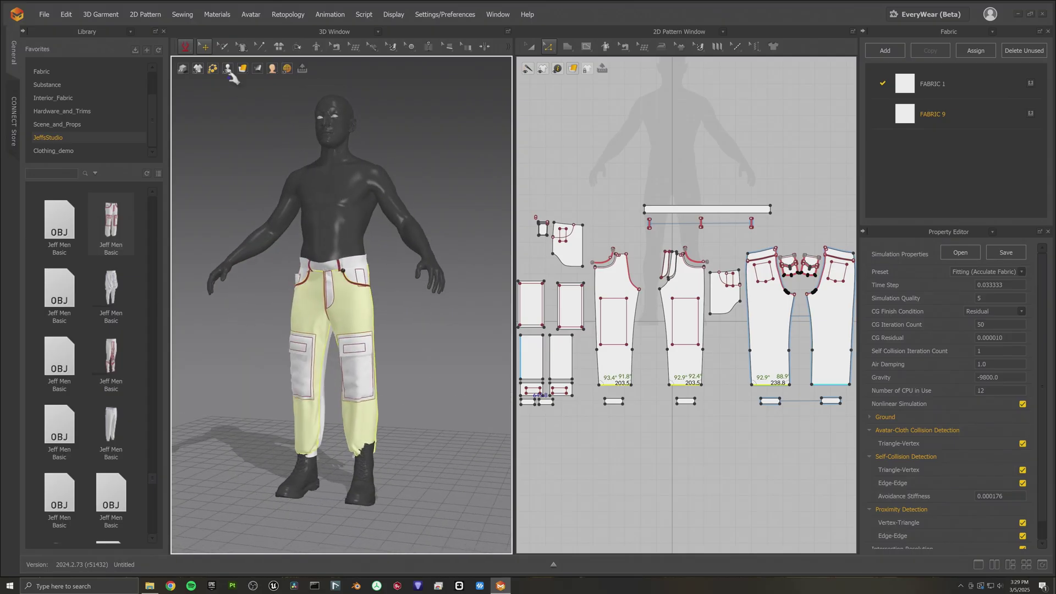
pyautogui.click(185, 46)
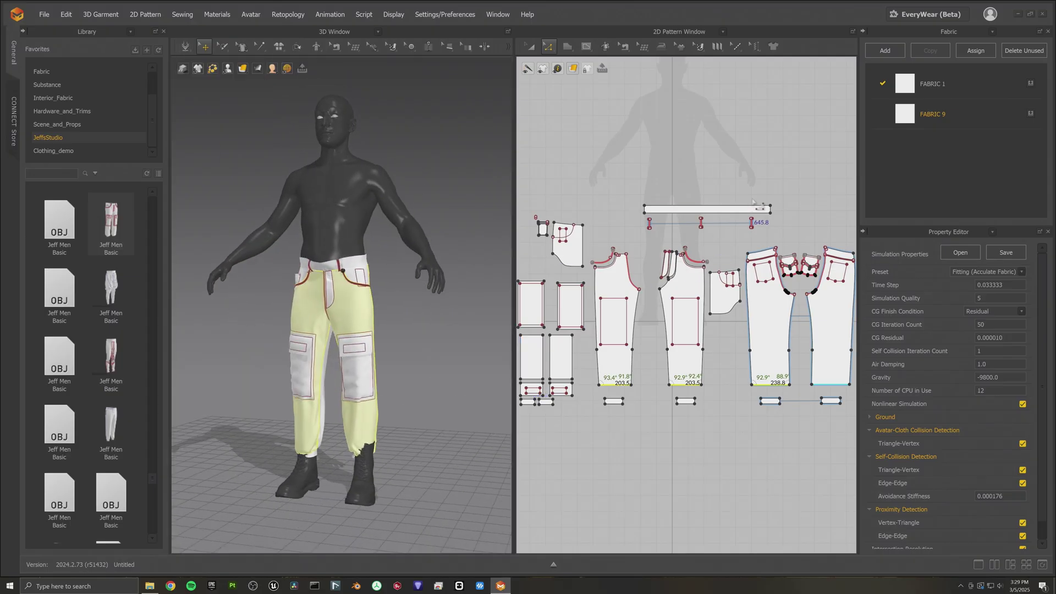
# Shorten the waistband pattern by moving its short end edge inward with Edit Pattern
pyautogui.click(769, 209)
pyautogui.scroll(-2, 771, 209)
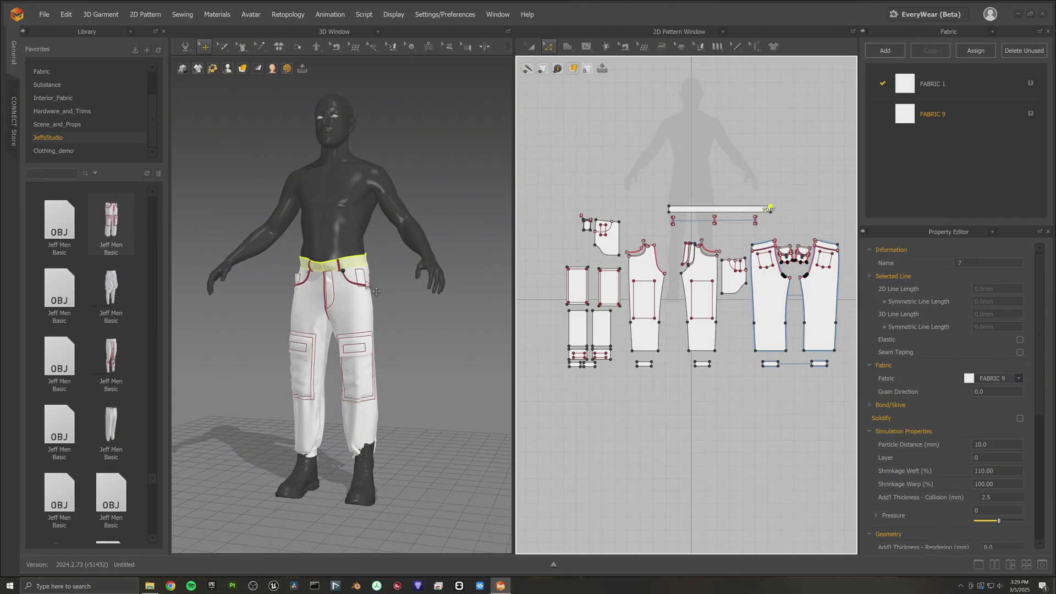
pyautogui.scroll(-1, 337, 274)
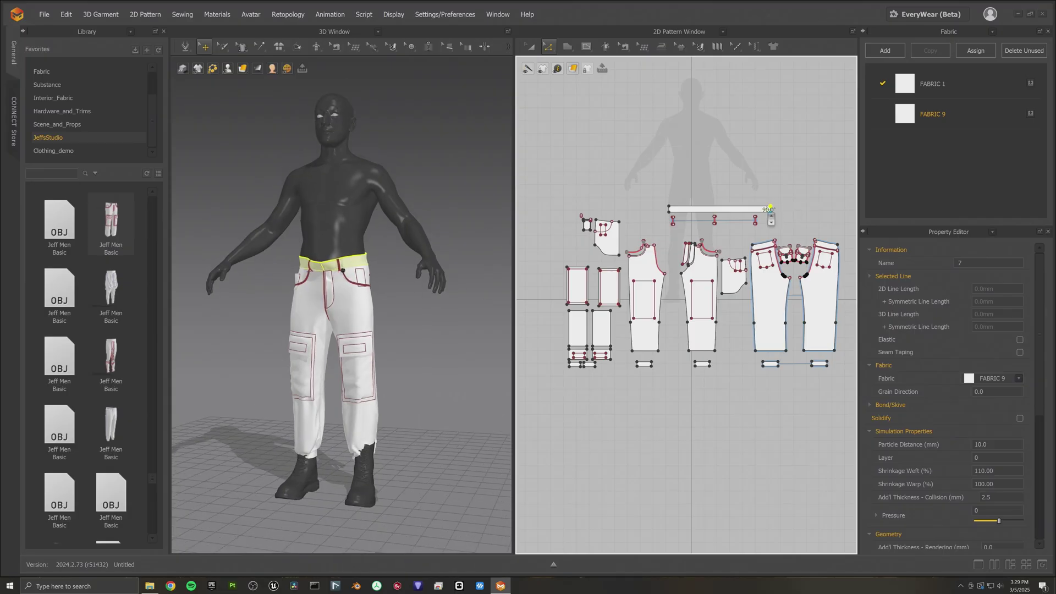
pyautogui.scroll(4, 770, 215)
pyautogui.moveTo(779, 211); pyautogui.dragTo(704, 211)
pyautogui.scroll(-3, 366, 282)
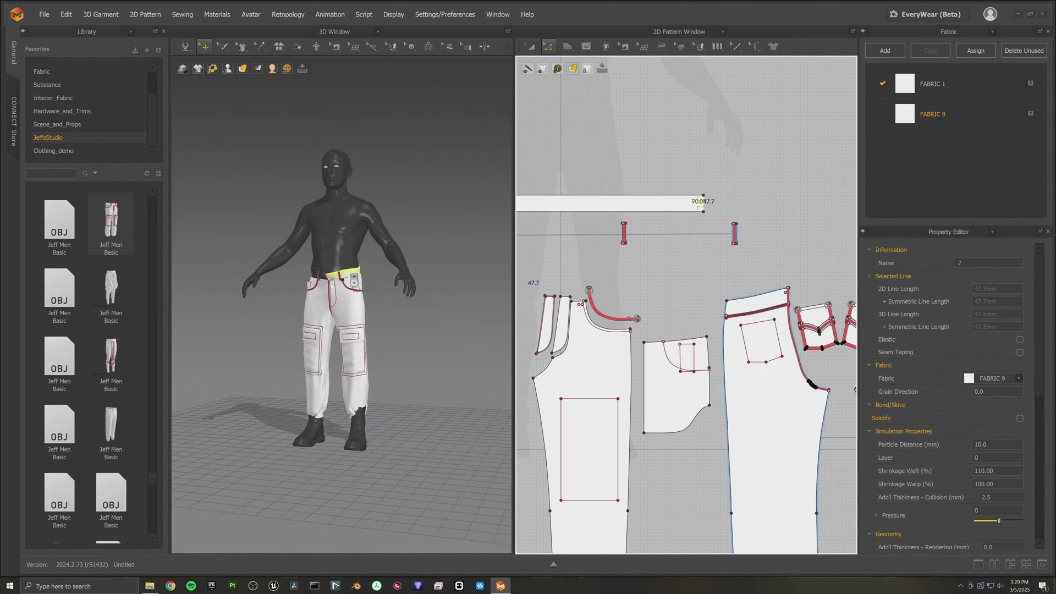
# Simulate the trousers on the avatar with the tightened waistband and undo the last waistband shortening
pyautogui.click(185, 47)
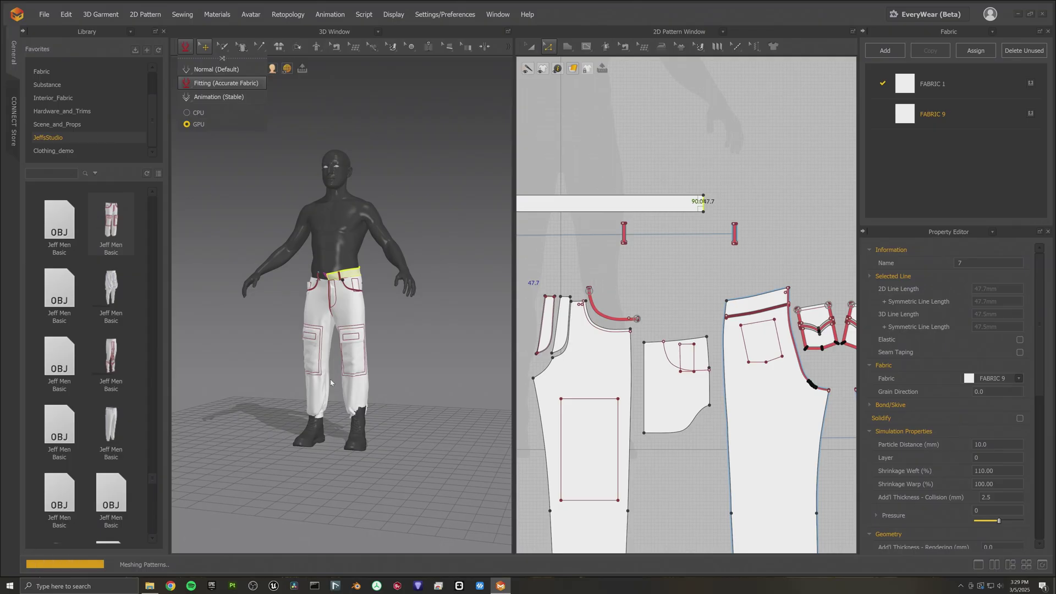
pyautogui.moveTo(350, 397); pyautogui.dragTo(374, 421, button='right')
pyautogui.hotkey('ctrl', 'z')
pyautogui.scroll(3, 372, 416)
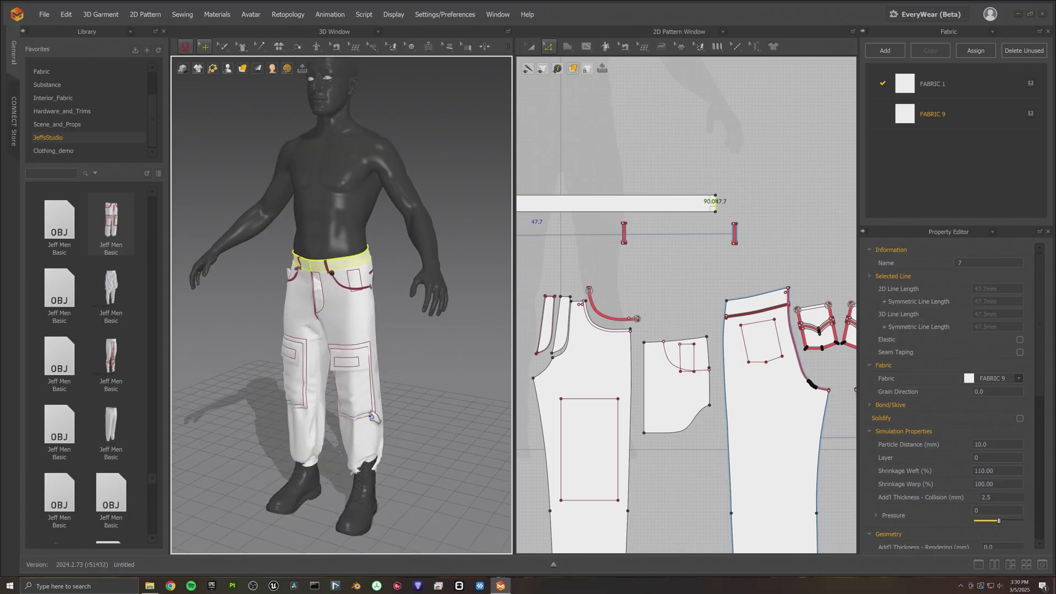
# Pull the hem and cuff on the avatar's left leg into place around the top of the boot during simulation
pyautogui.click(369, 455)
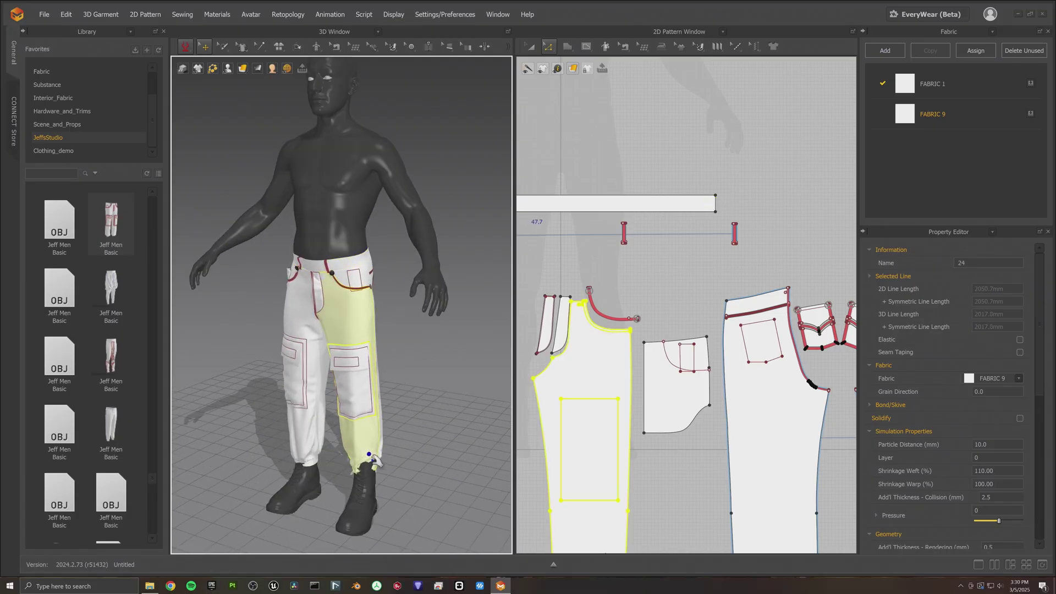
pyautogui.moveTo(373, 457)
pyautogui.mouseDown()
pyautogui.moveTo(397, 432)
pyautogui.moveTo(371, 461)
pyautogui.mouseUp()
pyautogui.click(356, 464)
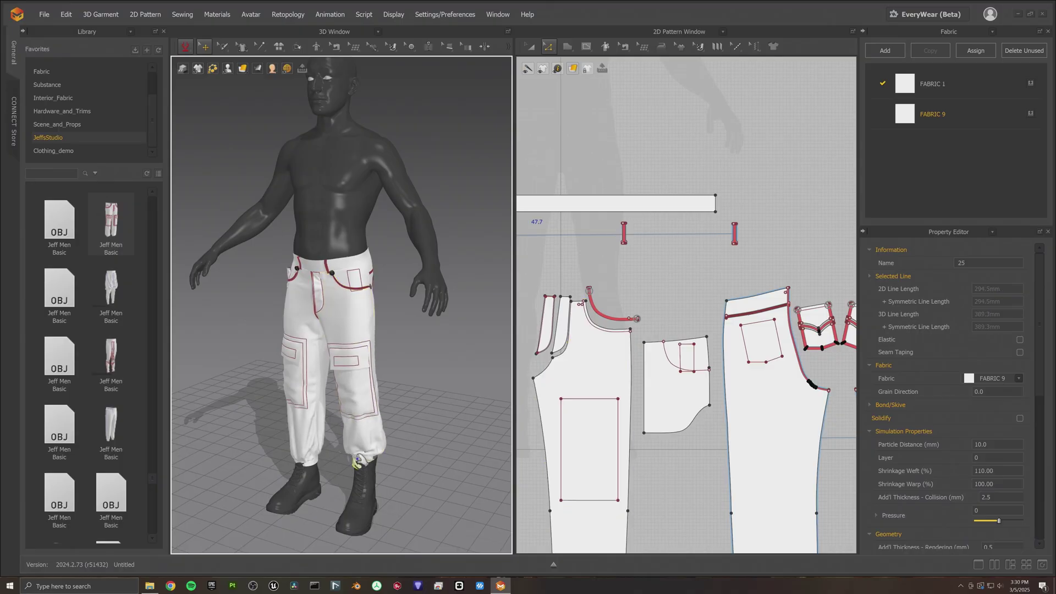
pyautogui.moveTo(358, 442); pyautogui.dragTo(273, 448, button='right')
pyautogui.click(364, 456)
pyautogui.moveTo(369, 466); pyautogui.dragTo(439, 467, button='right')
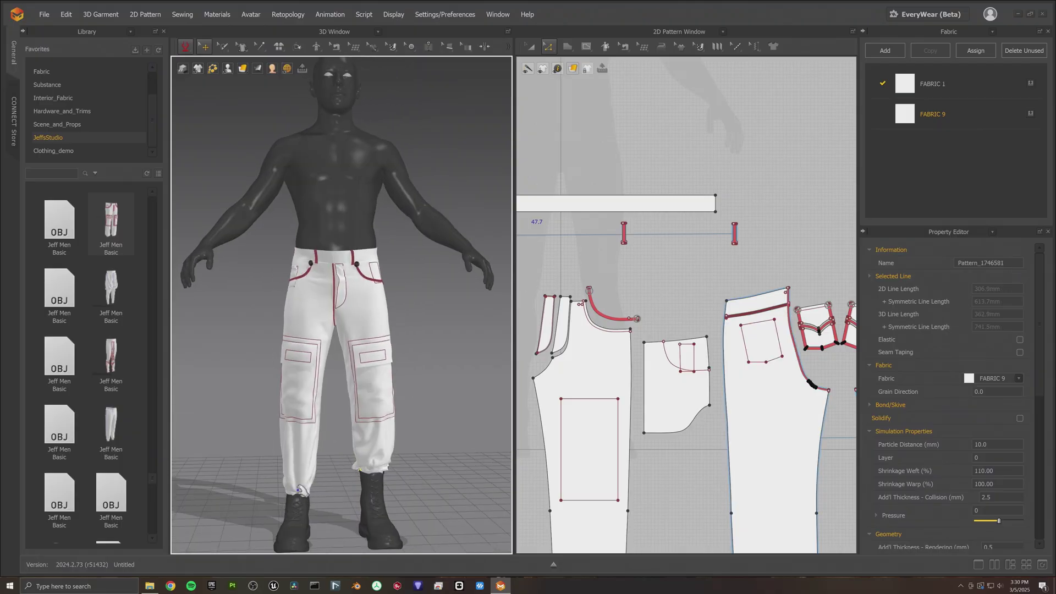
# Pull the hem and cuff on the avatar's right leg up around the top of the boot during simulation
pyautogui.click(311, 472)
pyautogui.click(298, 481)
pyautogui.click(301, 468)
pyautogui.moveTo(302, 481); pyautogui.dragTo(328, 484, button='right')
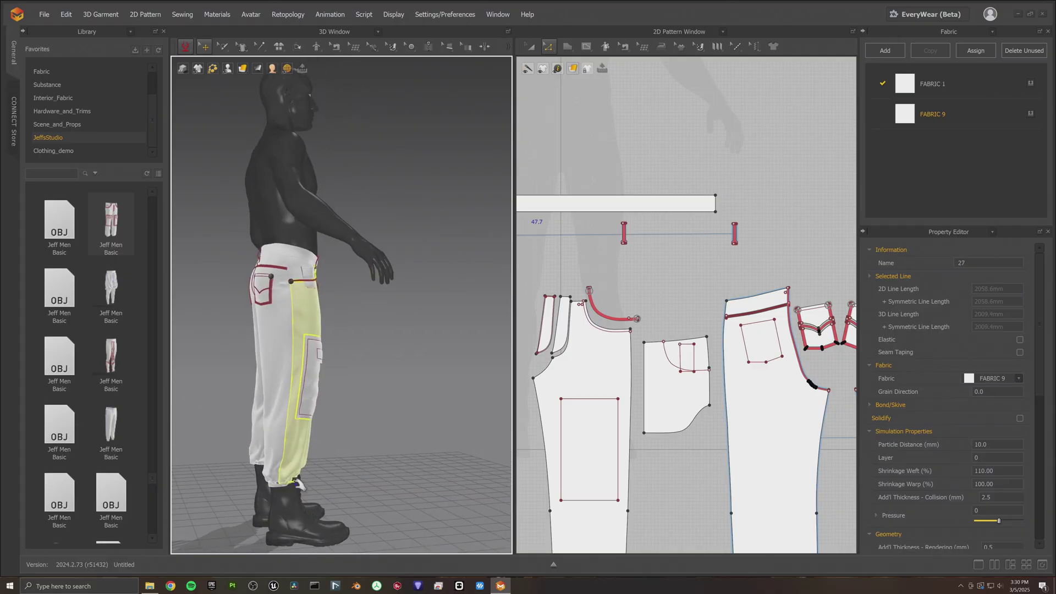
pyautogui.click(282, 459)
pyautogui.click(296, 440)
pyautogui.moveTo(281, 471); pyautogui.dragTo(292, 472, button='right')
pyautogui.scroll(-3, 268, 474)
pyautogui.scroll(2, 269, 476)
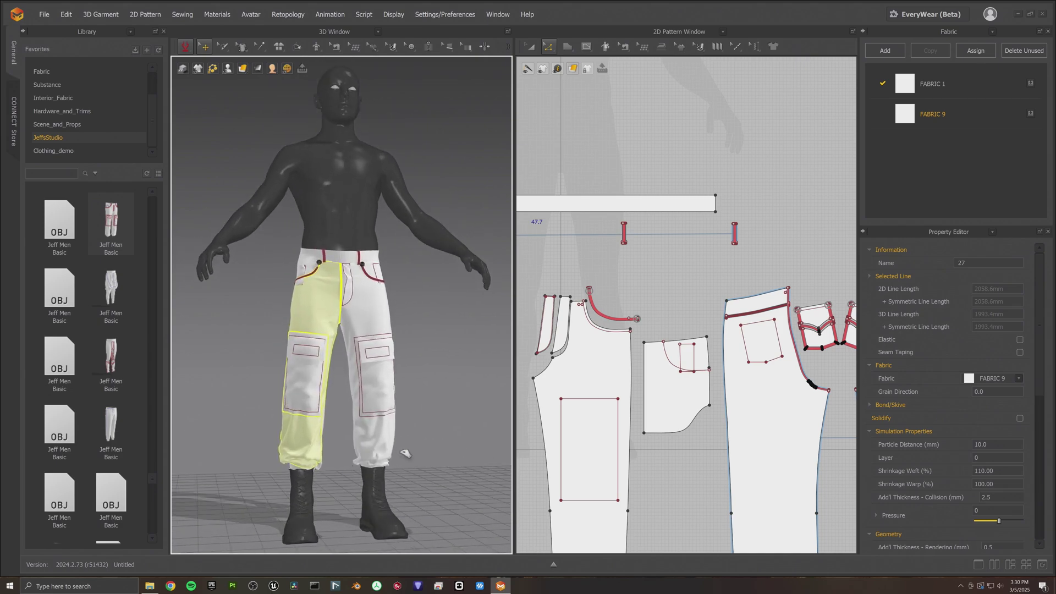
# Tug the fabric of the avatar's left trouser leg and cargo pocket to settle the drape evenly
pyautogui.click(424, 446)
pyautogui.moveTo(425, 446); pyautogui.dragTo(455, 462, button='right')
pyautogui.click(371, 397)
pyautogui.scroll(-4, 389, 477)
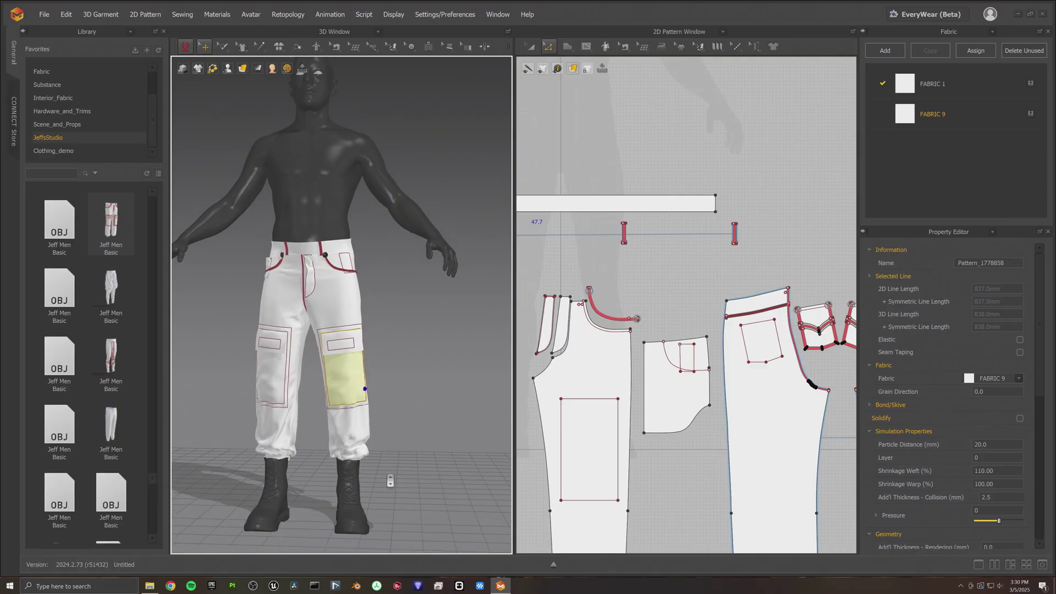
pyautogui.scroll(-2, 389, 477)
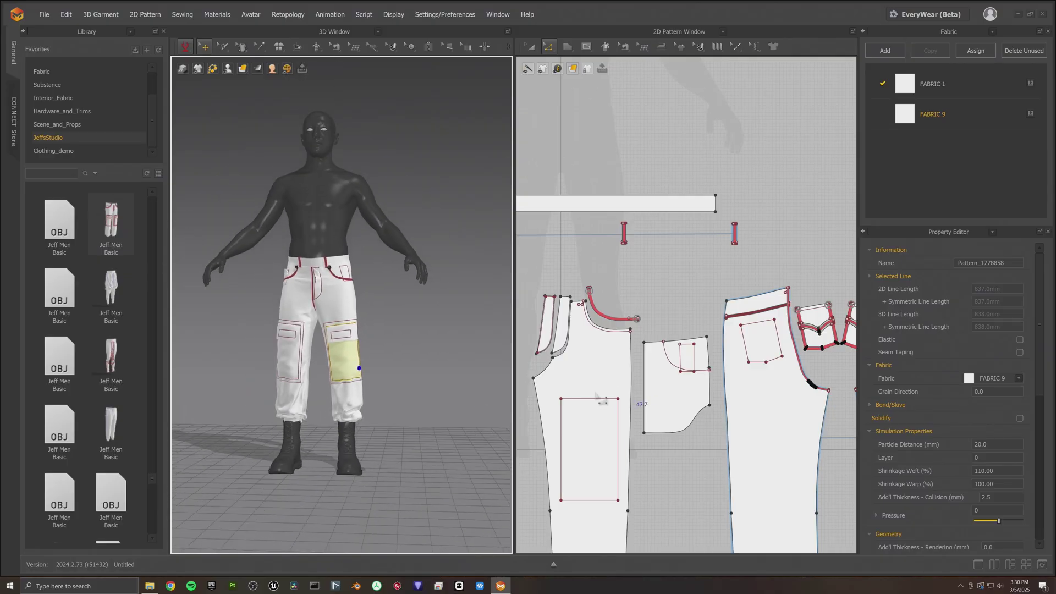
pyautogui.moveTo(431, 405); pyautogui.dragTo(396, 330, button='right')
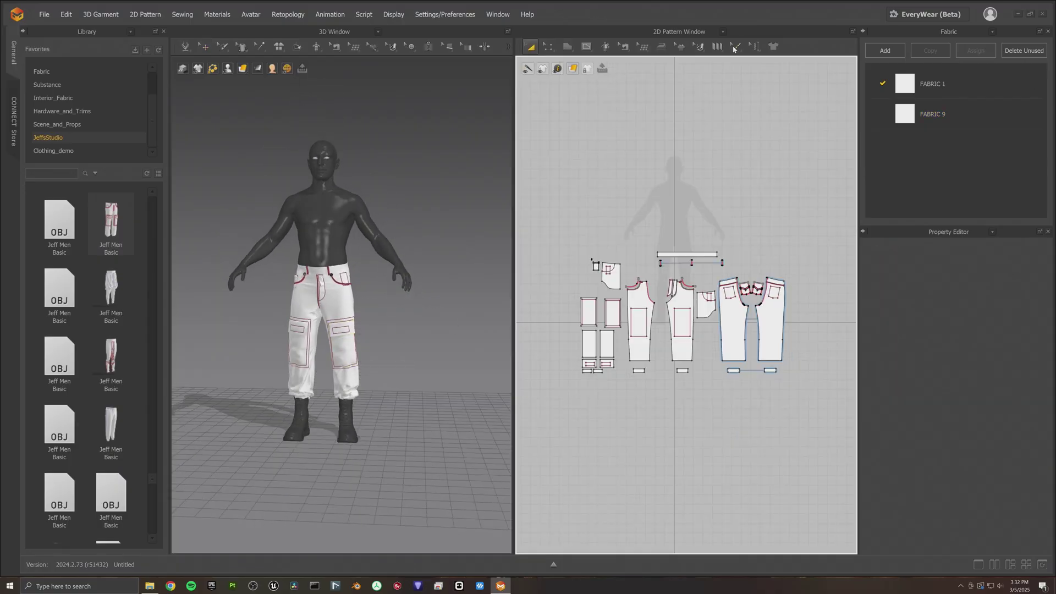
# Select all trouser patterns in the UV Editor and fit all UVs to 0-1 with Length (Absolute) at 15 mm
pyautogui.click(723, 32)
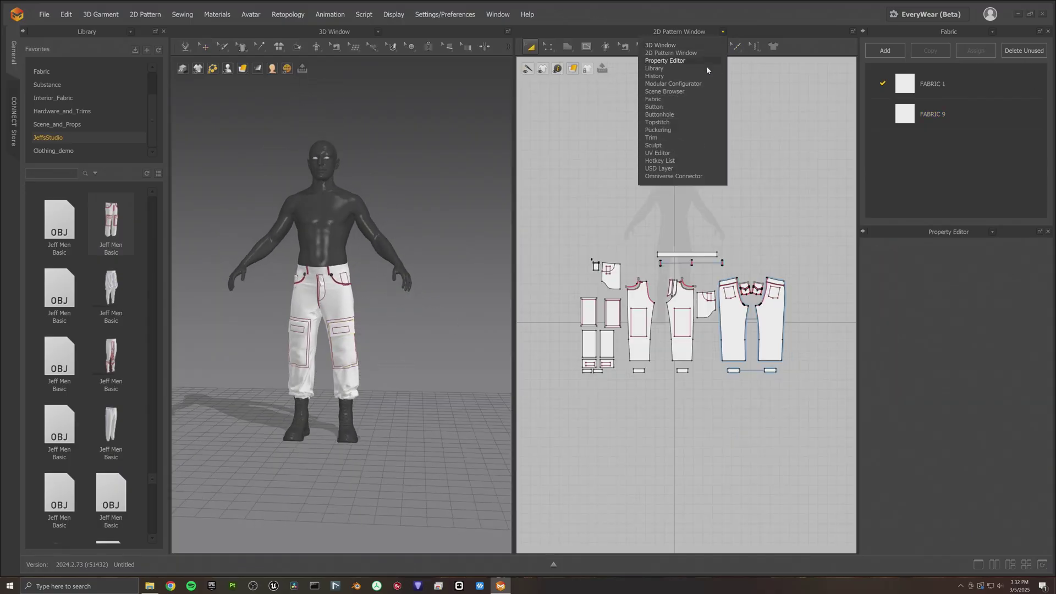
pyautogui.click(664, 153)
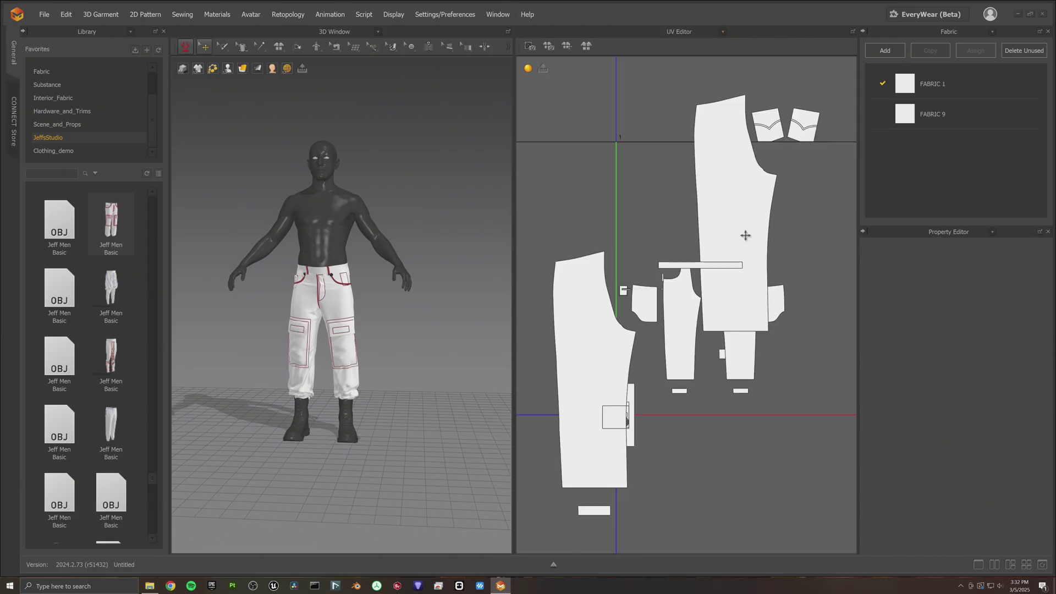
pyautogui.moveTo(744, 114); pyautogui.dragTo(559, 362)
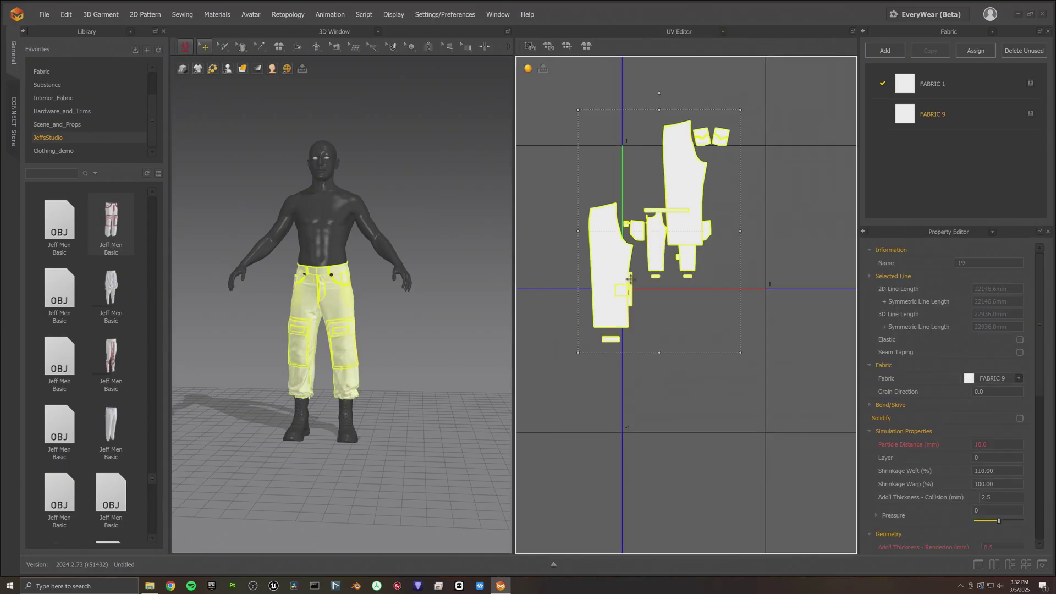
pyautogui.rightClick(672, 223)
pyautogui.click(690, 274)
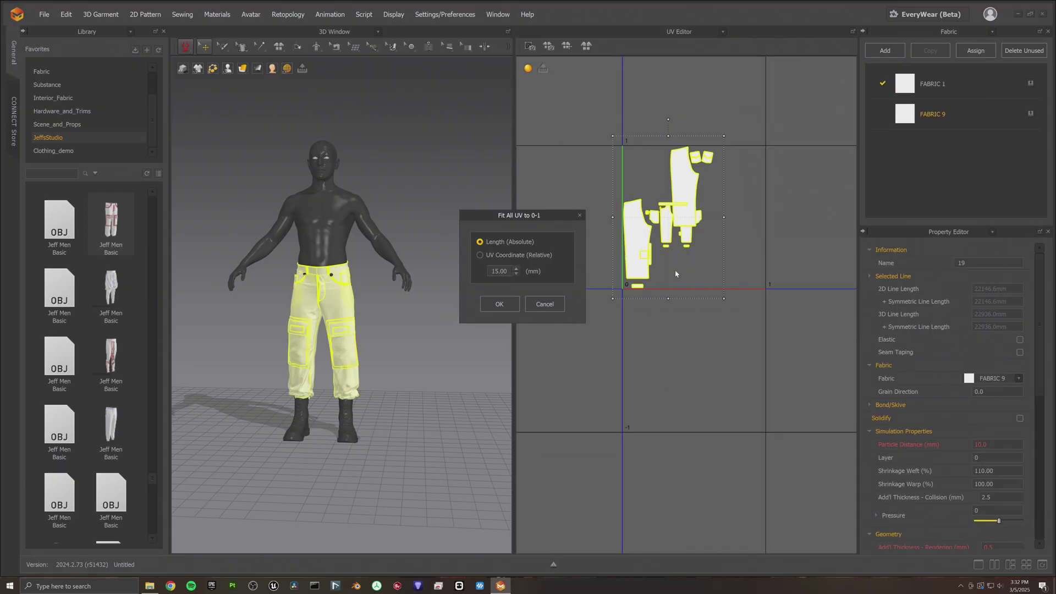
pyautogui.click(510, 306)
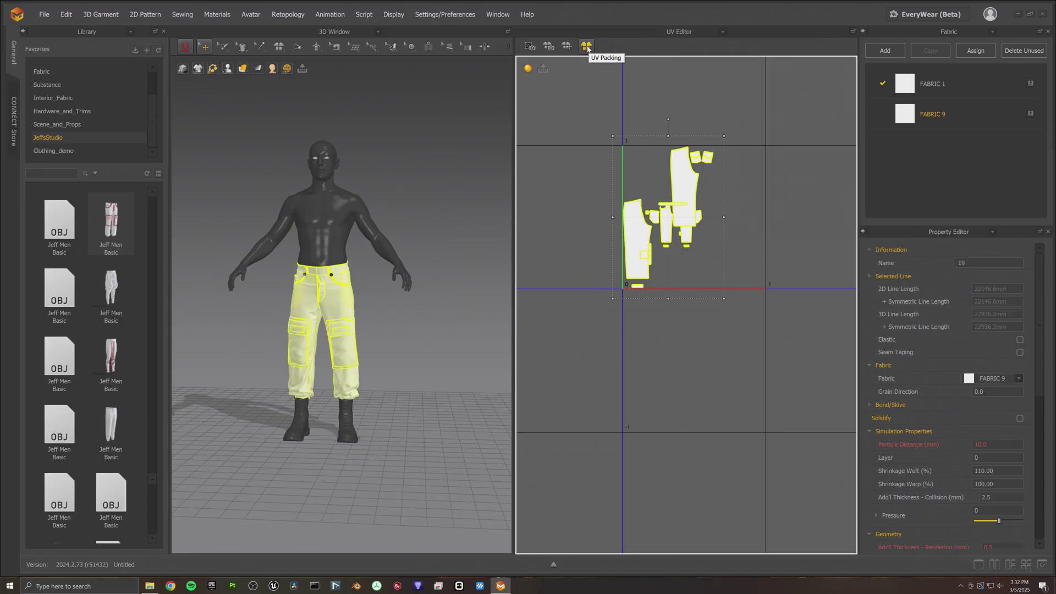
# Pack the trouser UVs into the 0 to 1 area with padding 0.001, fidelity 3 and a fixed scale ratio
pyautogui.click(586, 46)
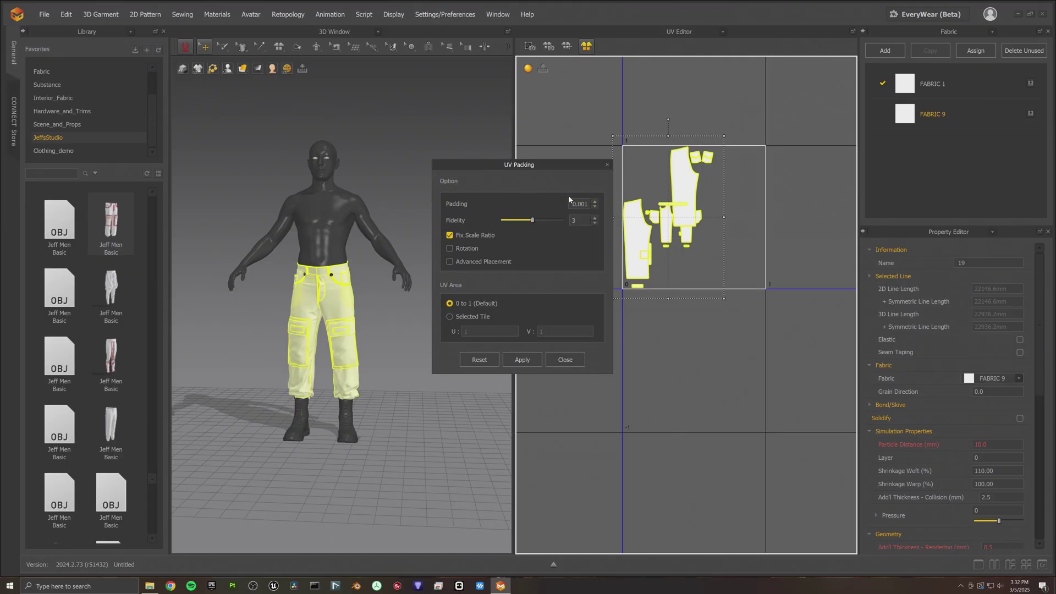
pyautogui.click(522, 359)
pyautogui.click(561, 359)
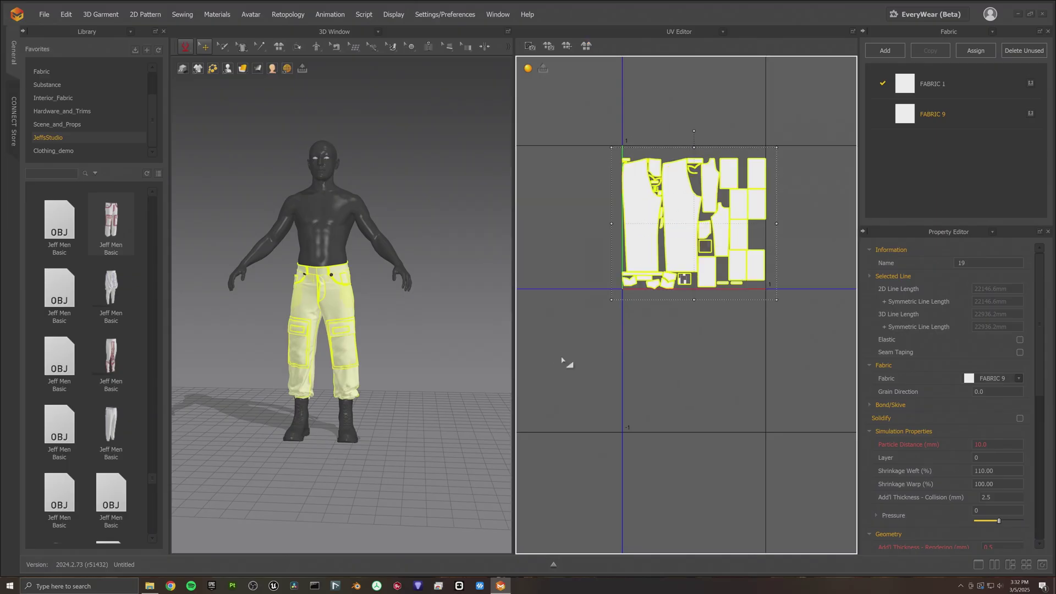
pyautogui.click(790, 215)
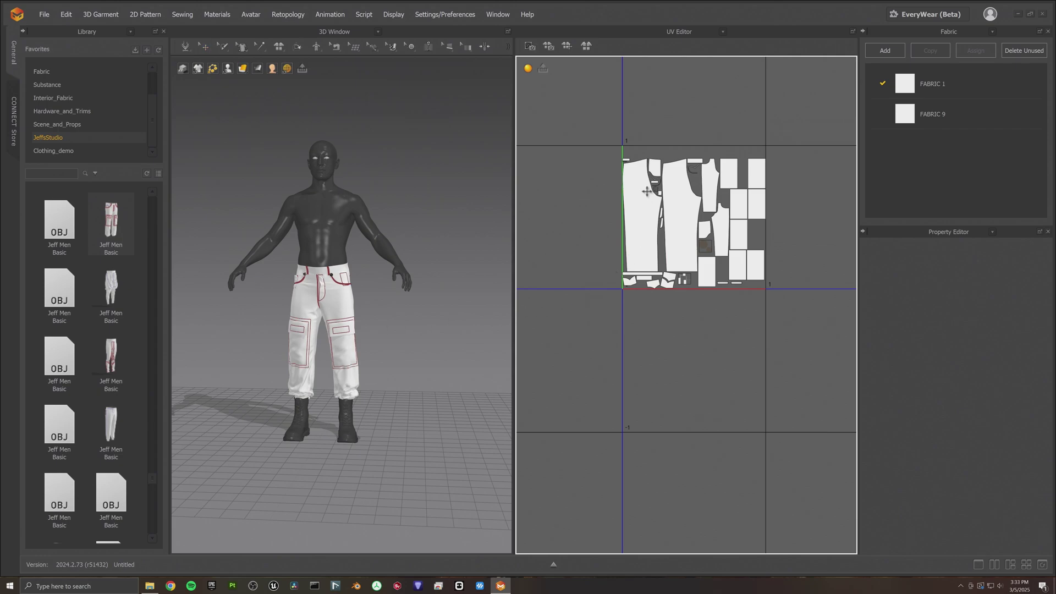
# Assign FABRIC 1 to all patterns in the 2D Pattern Window and delete FABRIC 9
pyautogui.click(722, 32)
pyautogui.click(708, 54)
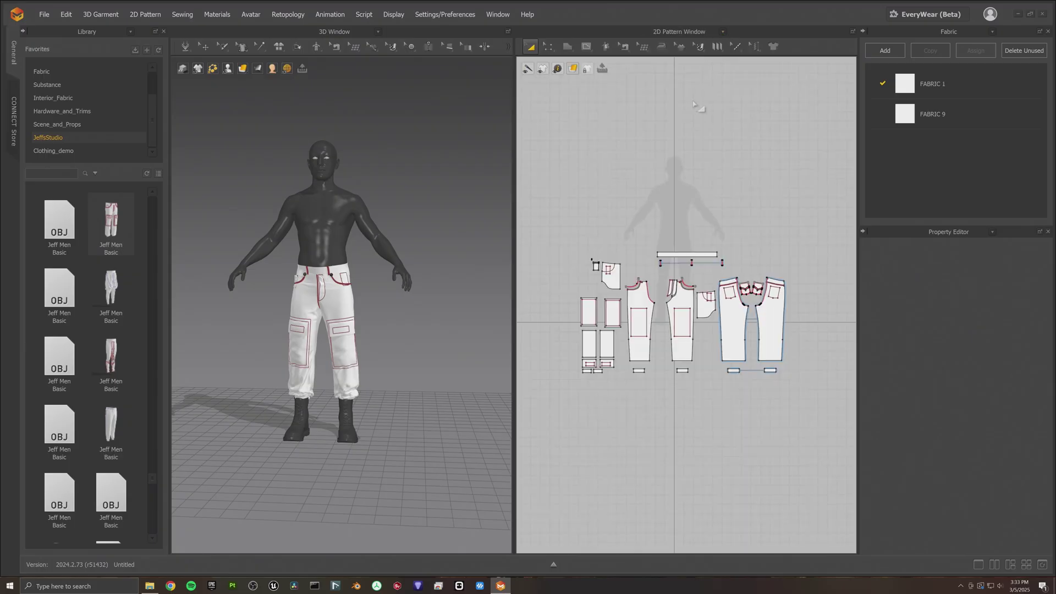
pyautogui.scroll(-2, 775, 273)
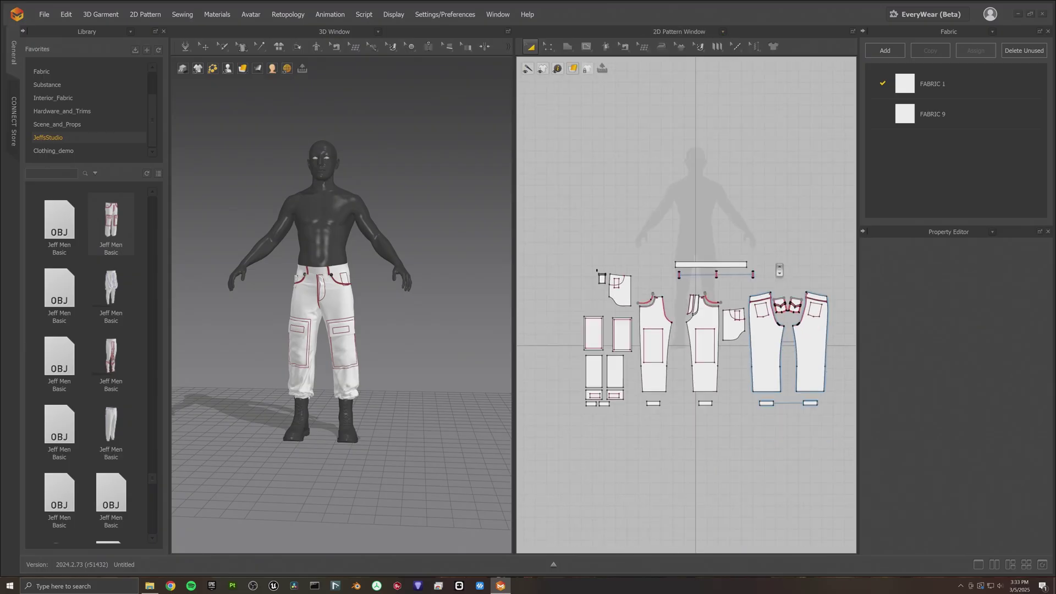
pyautogui.moveTo(847, 248); pyautogui.dragTo(526, 442)
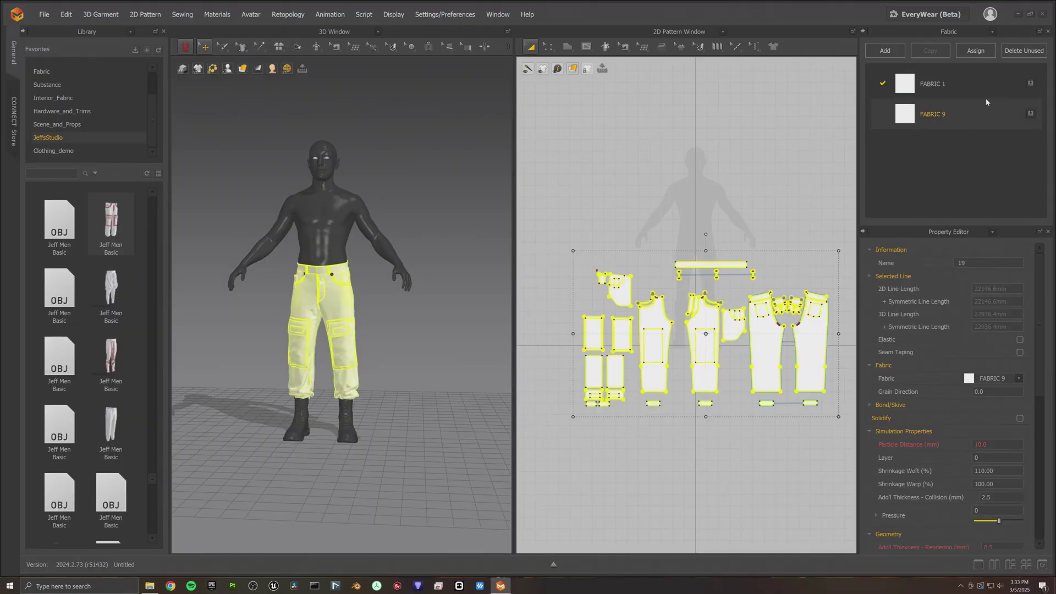
pyautogui.click(1031, 84)
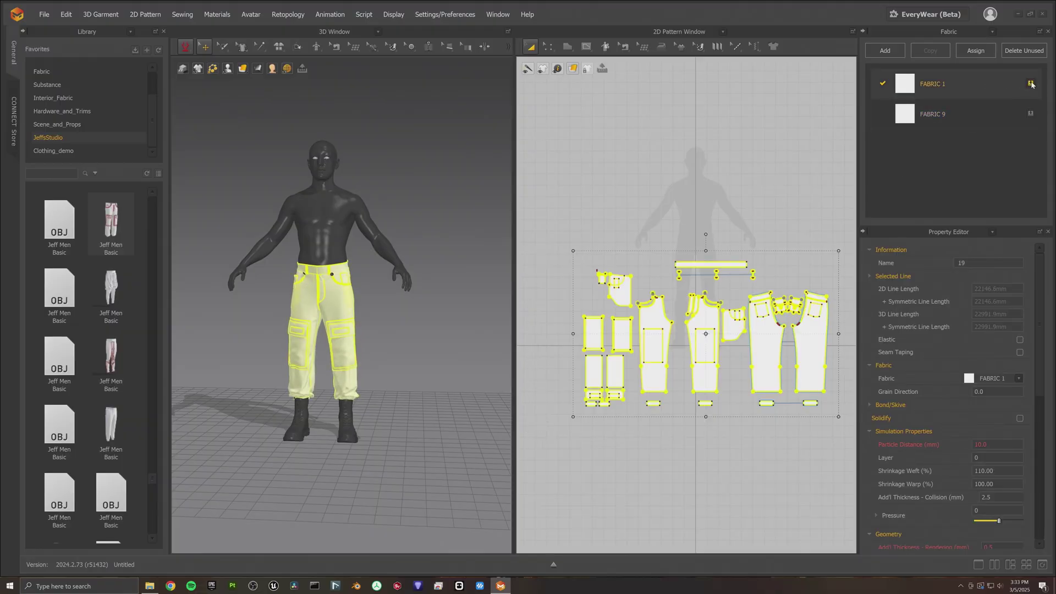
pyautogui.rightClick(938, 113)
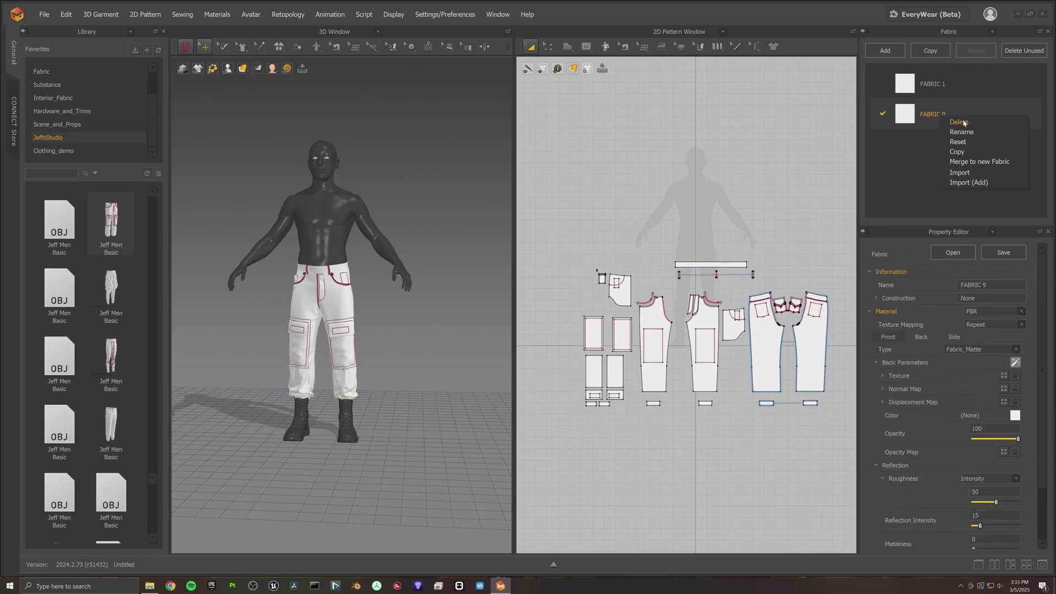
pyautogui.click(957, 122)
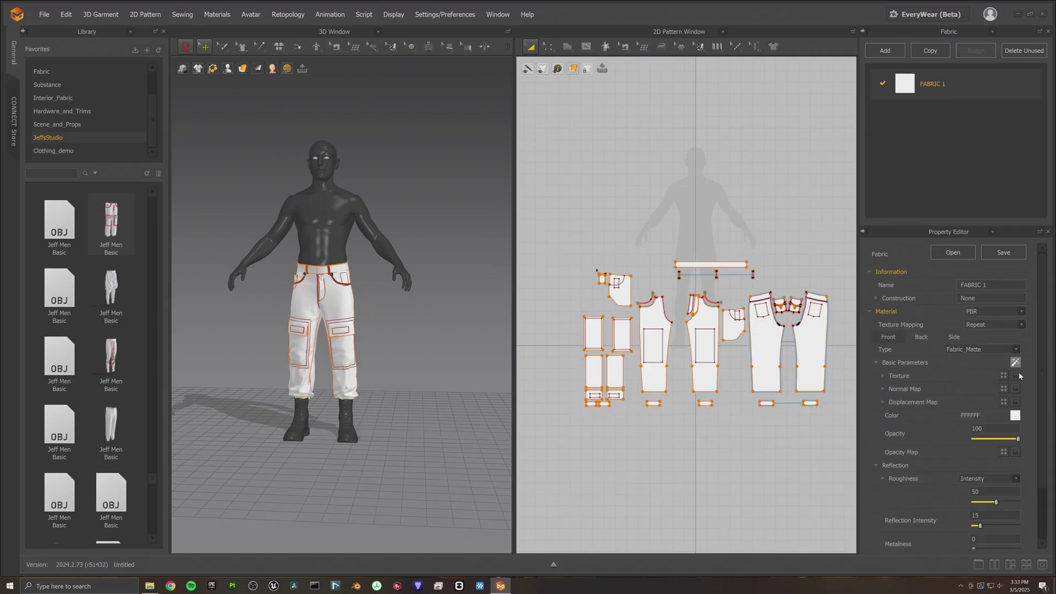
# Set the colour of FABRIC 1 to Red 2 from the palette and deselect the fabric
pyautogui.click(1015, 416)
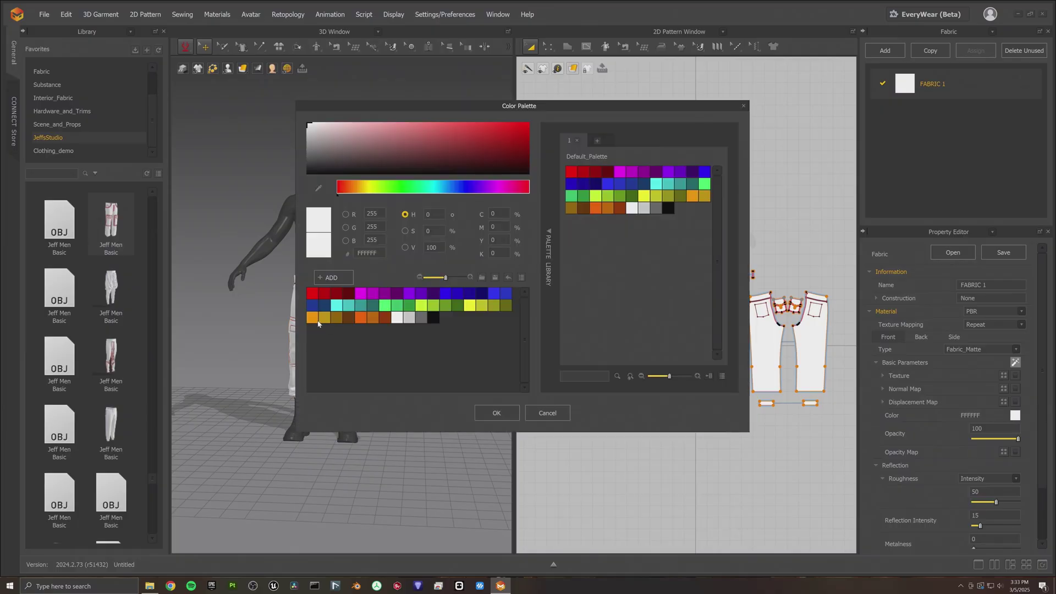
pyautogui.click(321, 297)
pyautogui.click(494, 411)
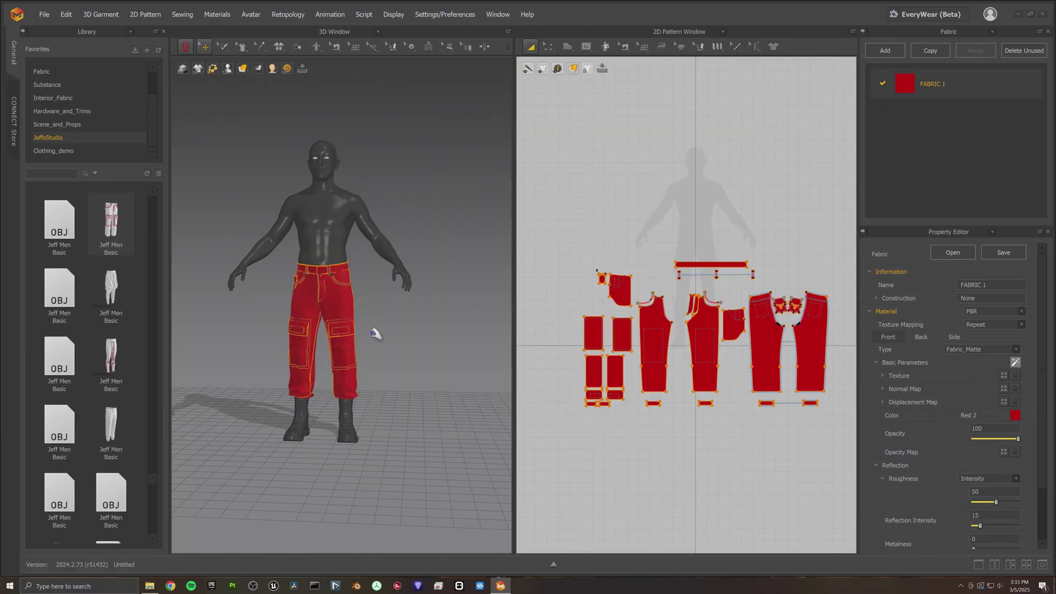
pyautogui.moveTo(374, 333); pyautogui.dragTo(412, 314, button='right')
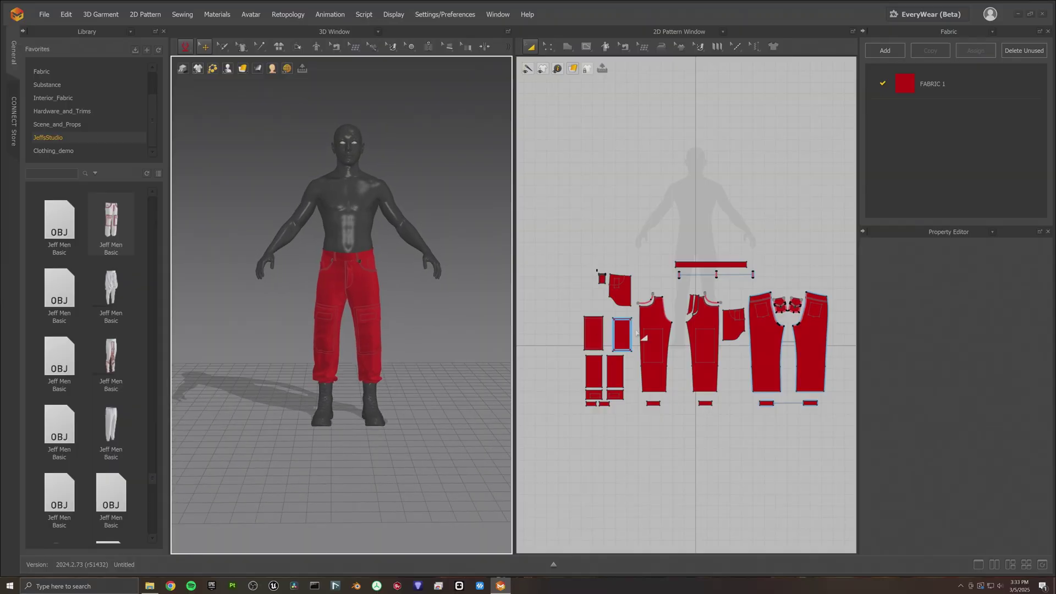
pyautogui.scroll(-2, 635, 330)
pyautogui.scroll(2, 639, 335)
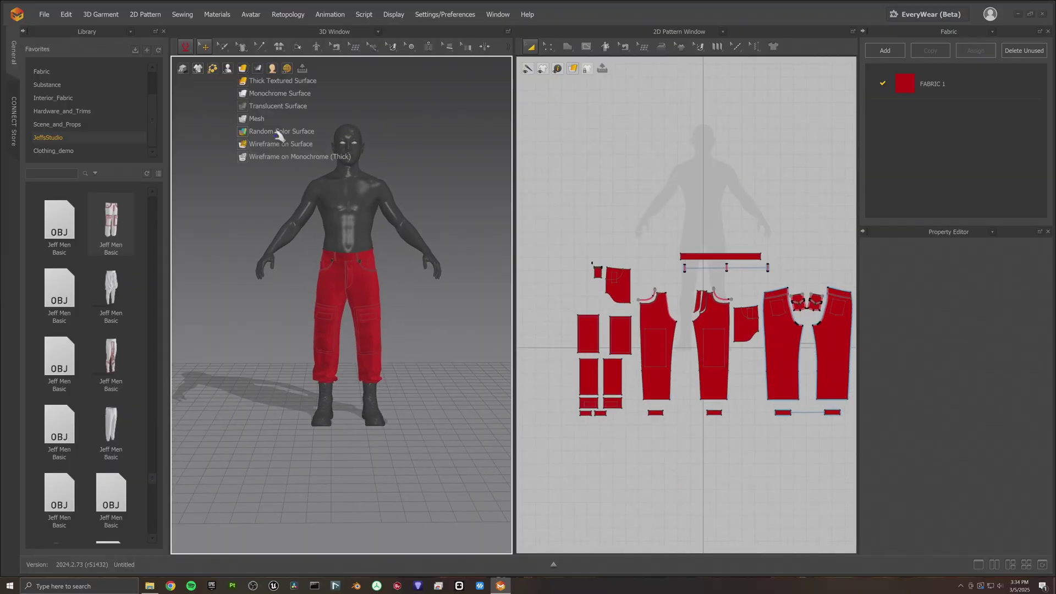
# Start a USD export of the trousers into the Clothing_demo folder with the file name tomas_pant
pyautogui.click(44, 15)
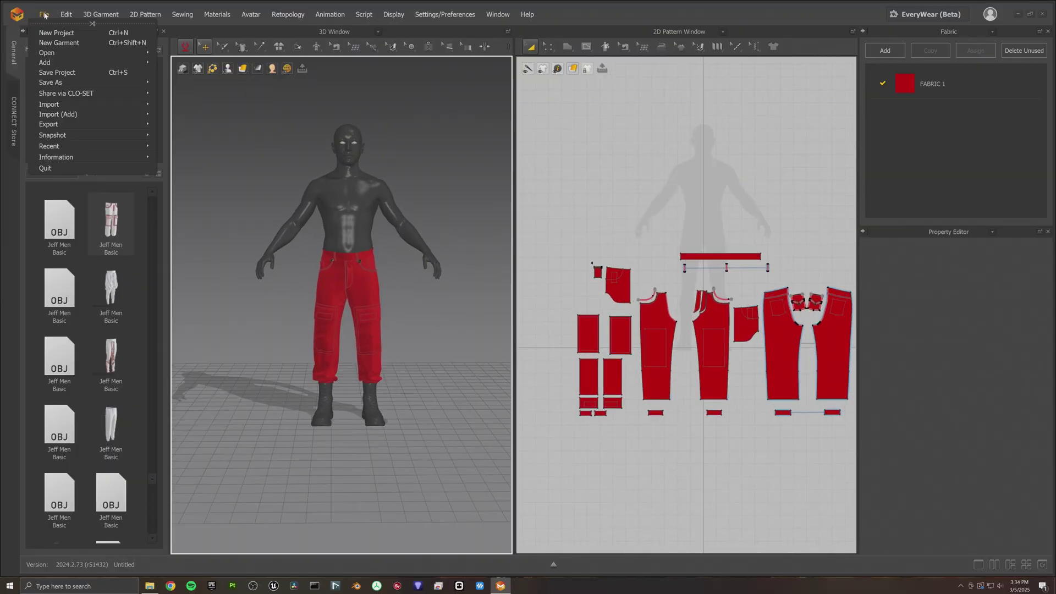
pyautogui.moveTo(64, 127)
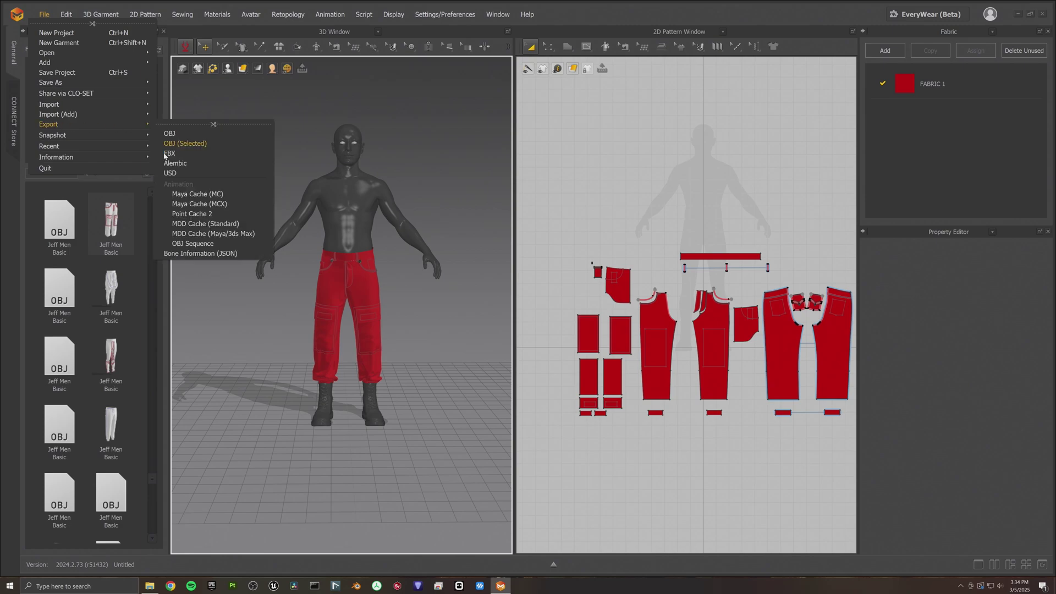
pyautogui.click(171, 172)
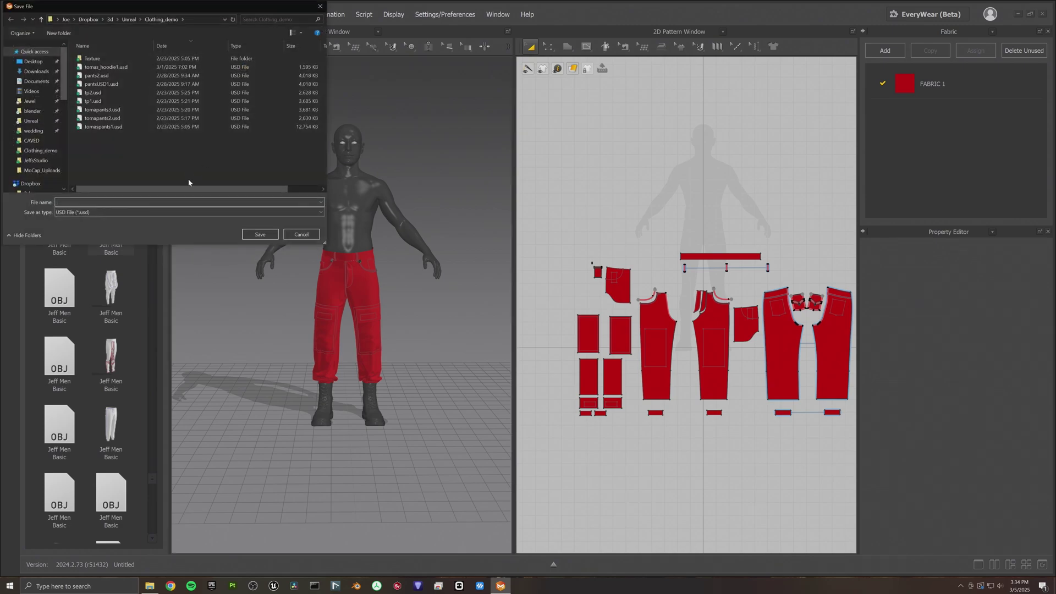
pyautogui.write('tomas_pants1')
pyautogui.press('Return')
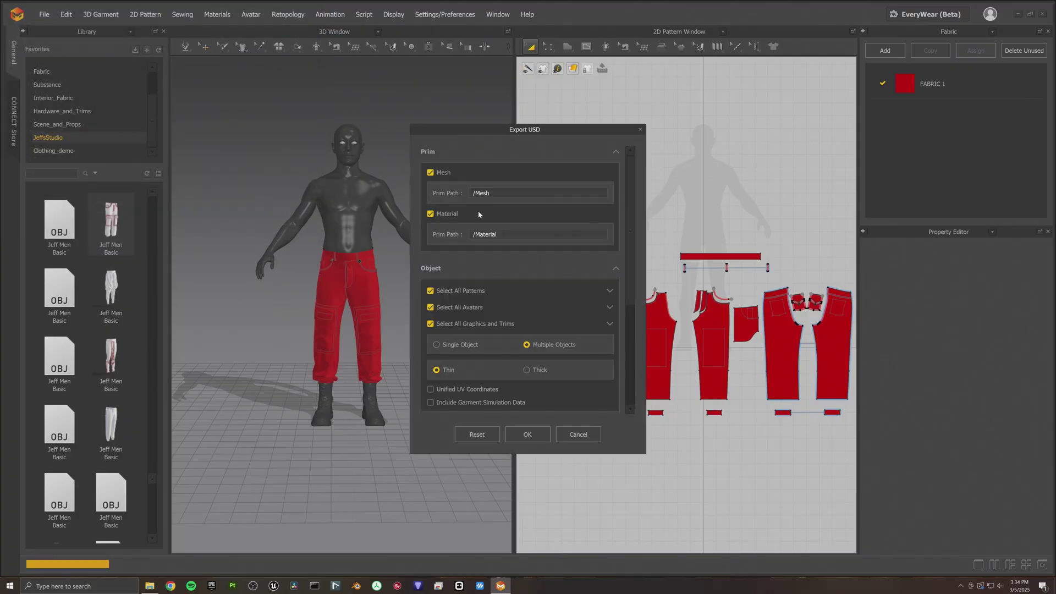
# Exclude the material, avatars, and graphics and trims from the USD export and set it to Single Object
pyautogui.click(453, 218)
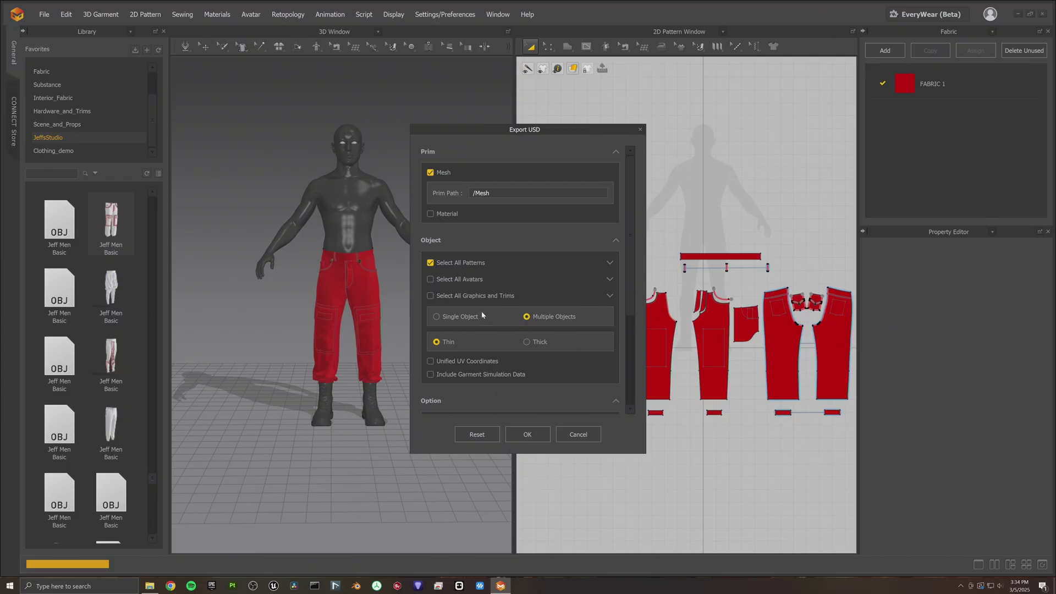
pyautogui.scroll(-1, 472, 317)
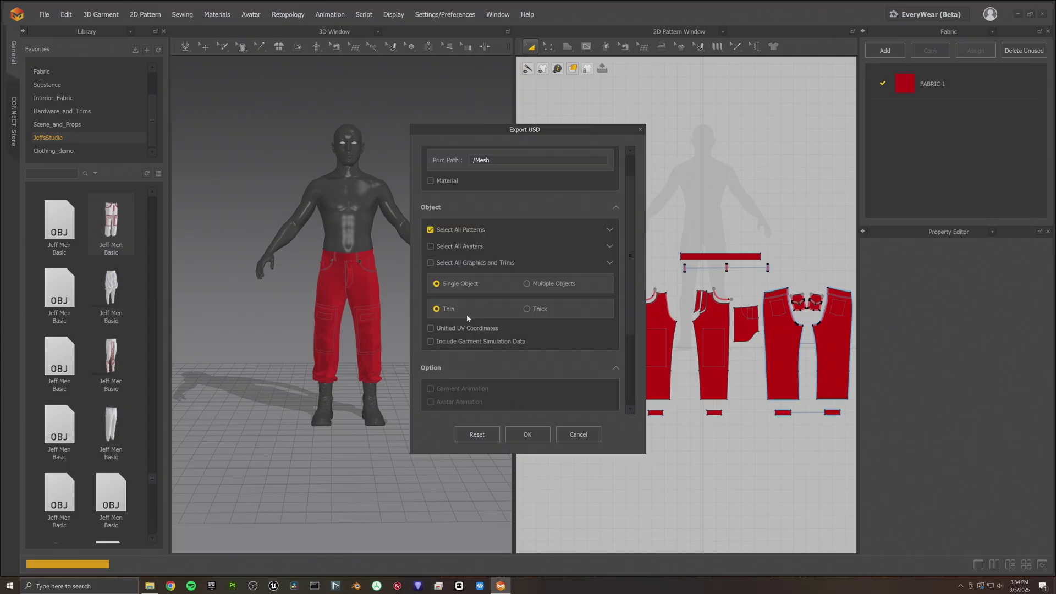
pyautogui.scroll(-1, 453, 312)
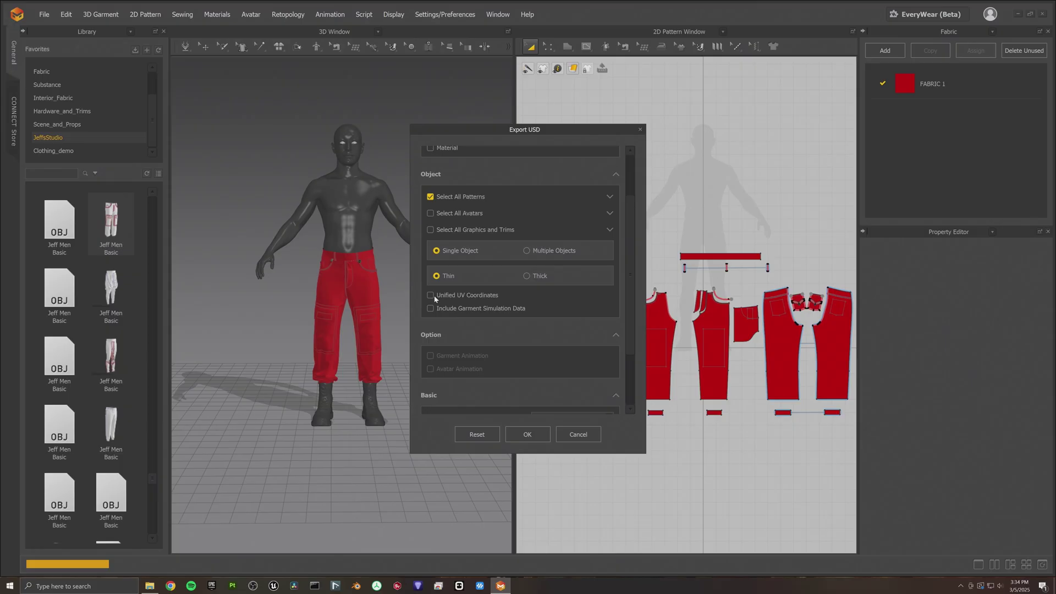
# Enable Unified UV Coordinates and Include Garment Simulation Data, and run the USD export
pyautogui.click(434, 296)
pyautogui.scroll(-1, 439, 306)
pyautogui.scroll(-1, 438, 333)
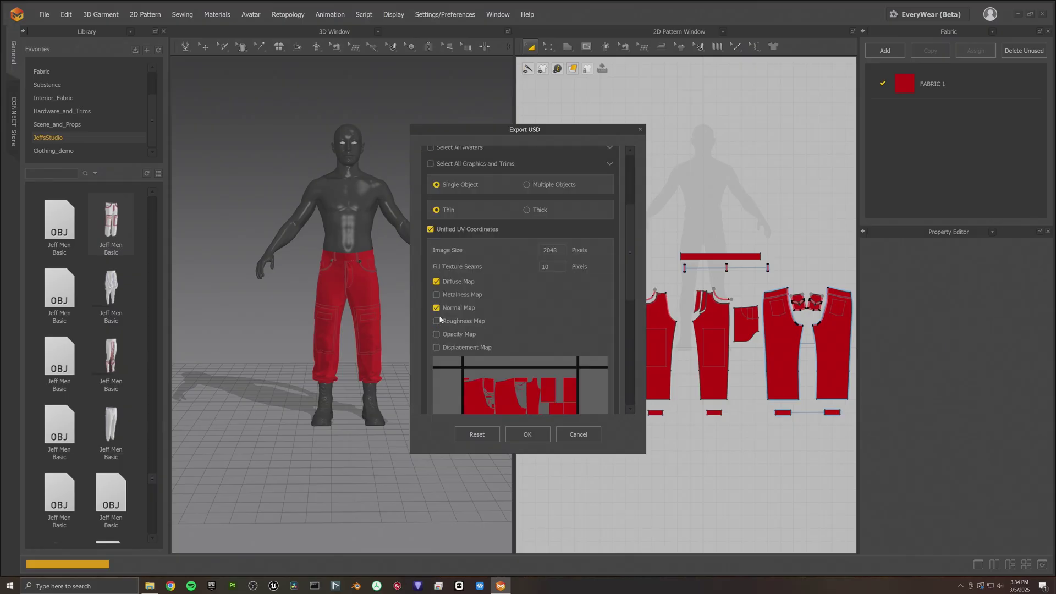
pyautogui.scroll(-1, 456, 297)
pyautogui.scroll(-4, 450, 297)
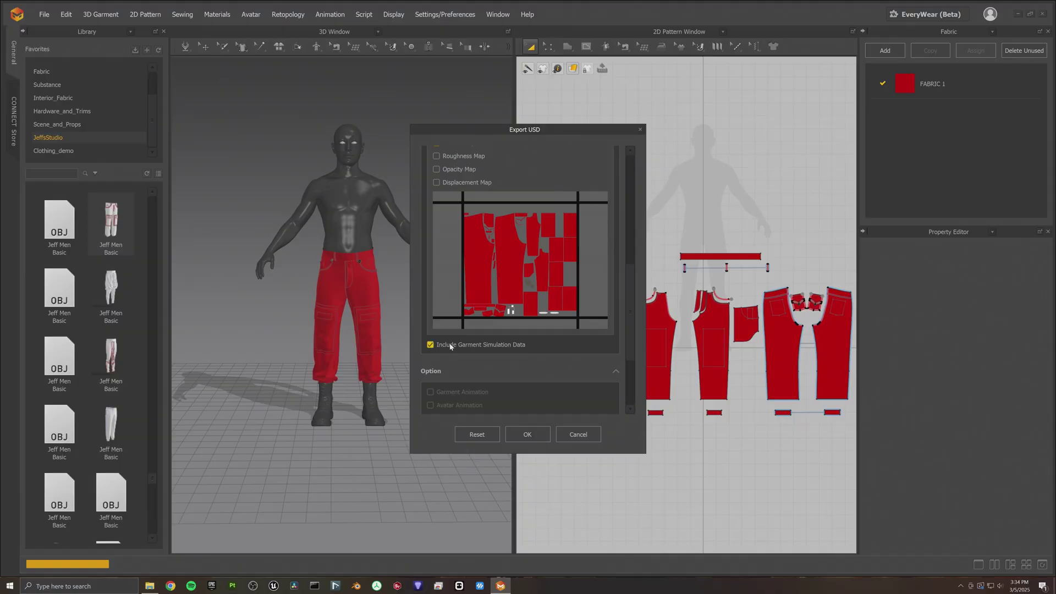
pyautogui.scroll(-3, 472, 345)
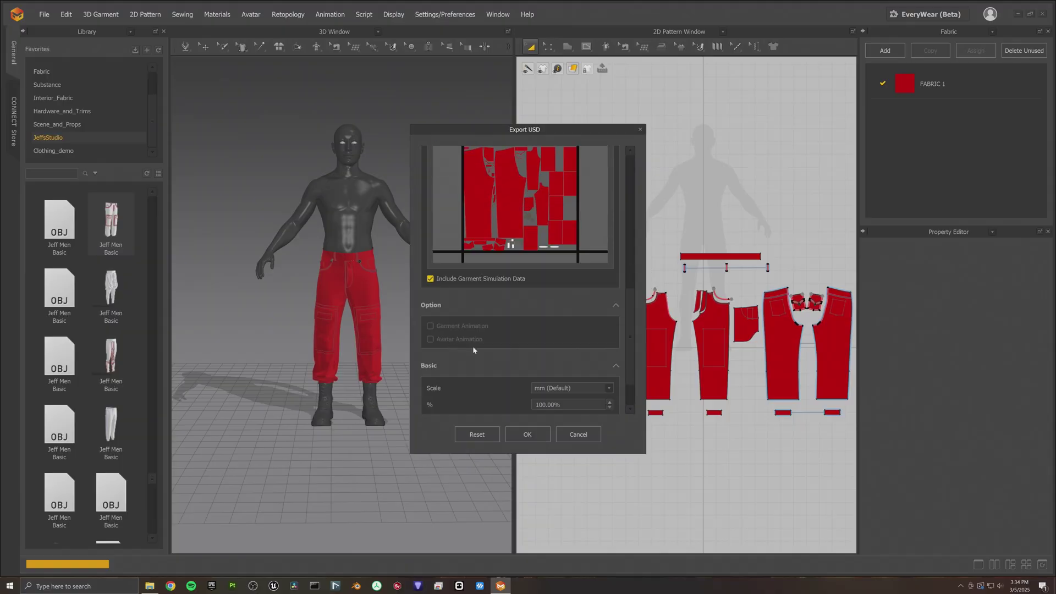
pyautogui.click(525, 434)
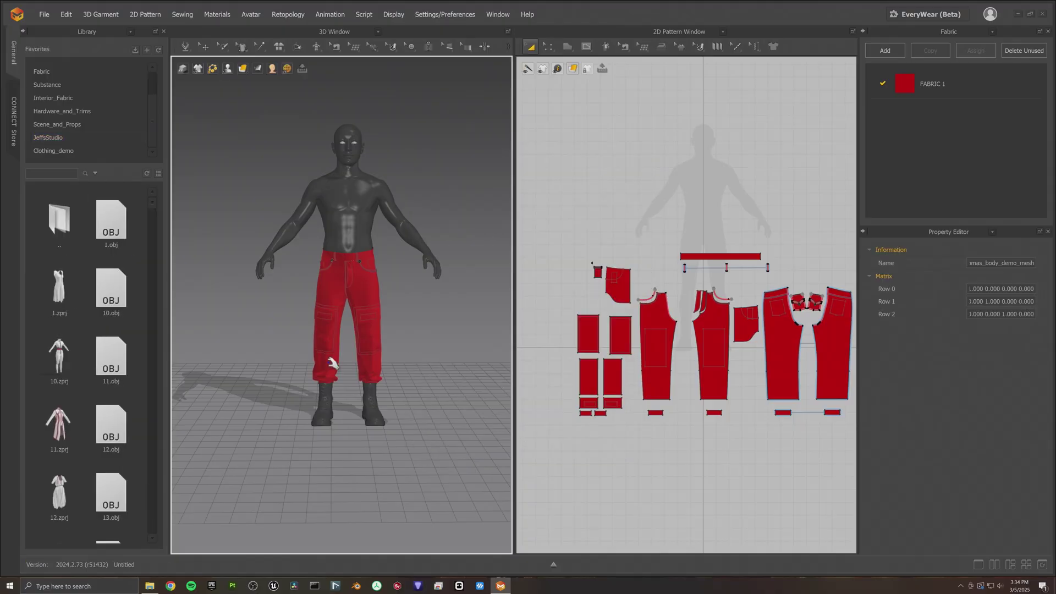
# Select all trouser patterns in the 2D Pattern Window and freeze them
pyautogui.scroll(-4, 672, 302)
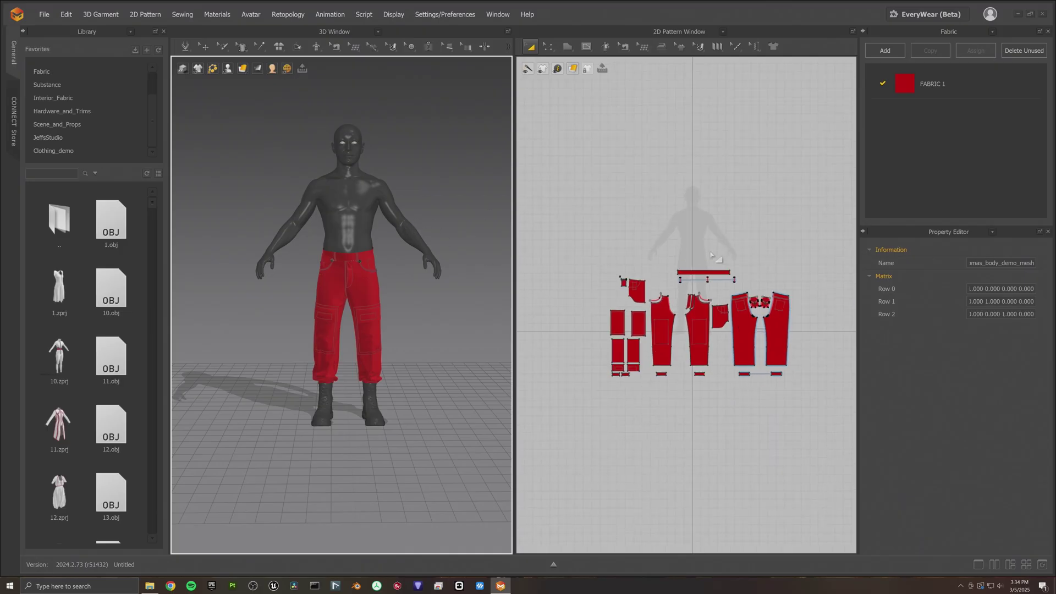
pyautogui.moveTo(799, 239); pyautogui.dragTo(566, 425)
pyautogui.rightClick(746, 314)
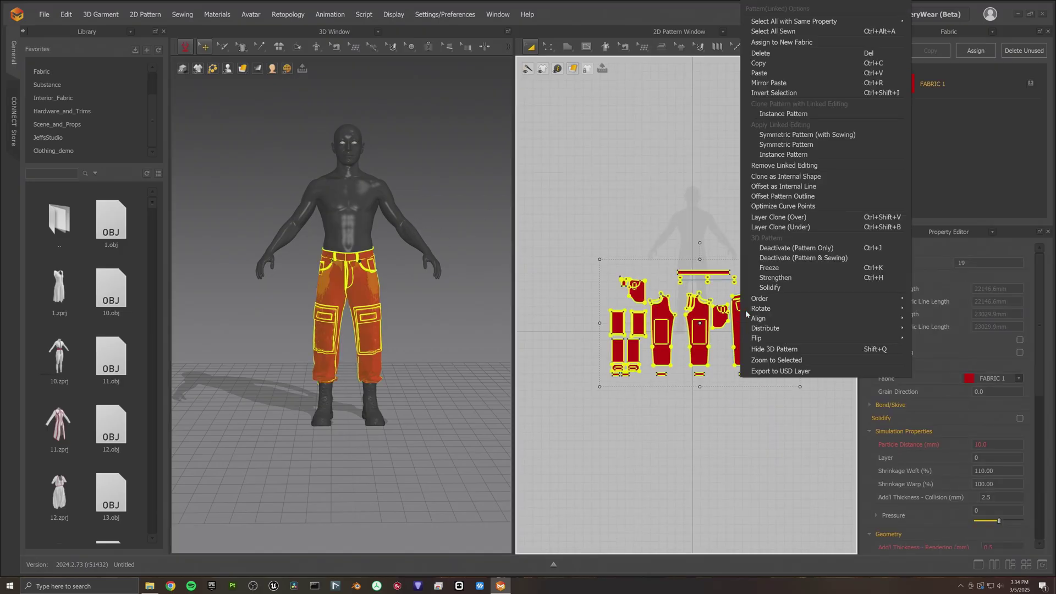
pyautogui.click(772, 267)
# Move the frozen trouser patterns above the avatar silhouette in the 2D Pattern Window and deselect them
pyautogui.hotkey('ctrl', 'c')
pyautogui.hotkey('ctrl', 'v')
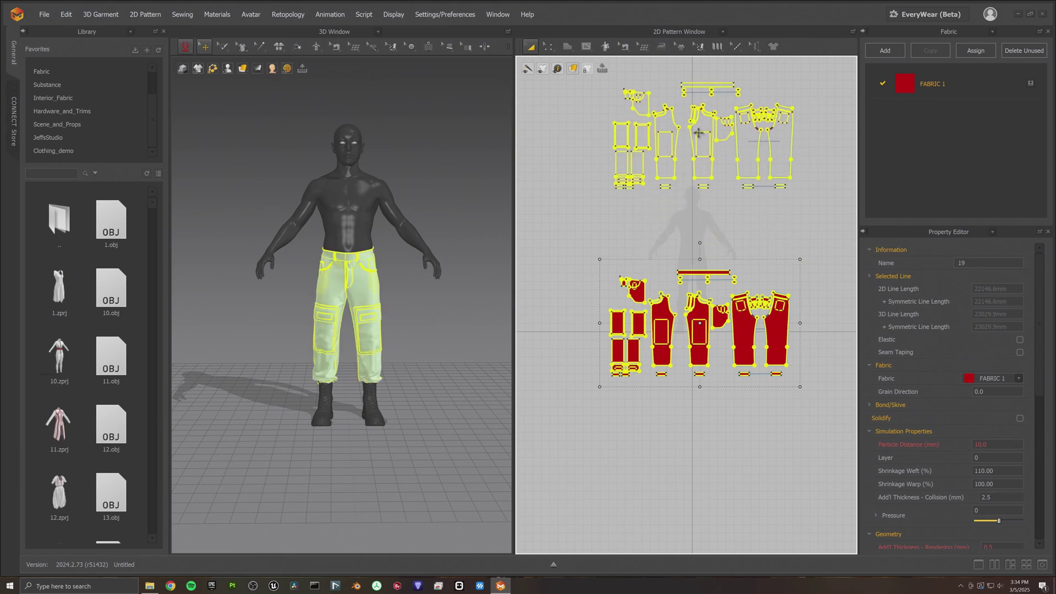
pyautogui.click(700, 137)
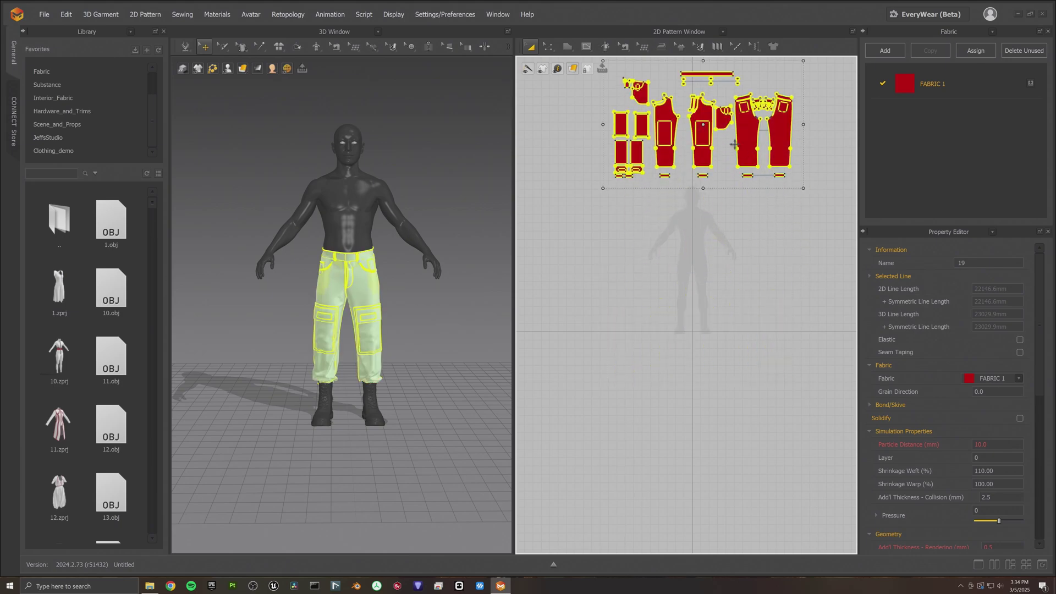
pyautogui.moveTo(744, 131); pyautogui.dragTo(743, 120)
pyautogui.click(601, 264)
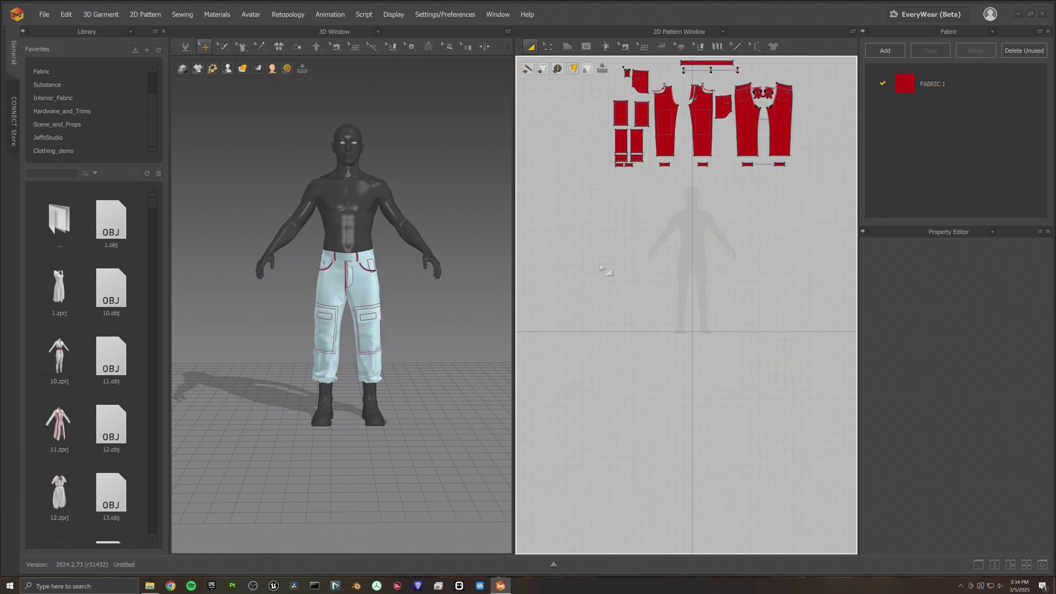
# Load the Jeff Men Basic jacket with pockets from the library with load type Add, without saving the current project
pyautogui.scroll(-20, 132, 361)
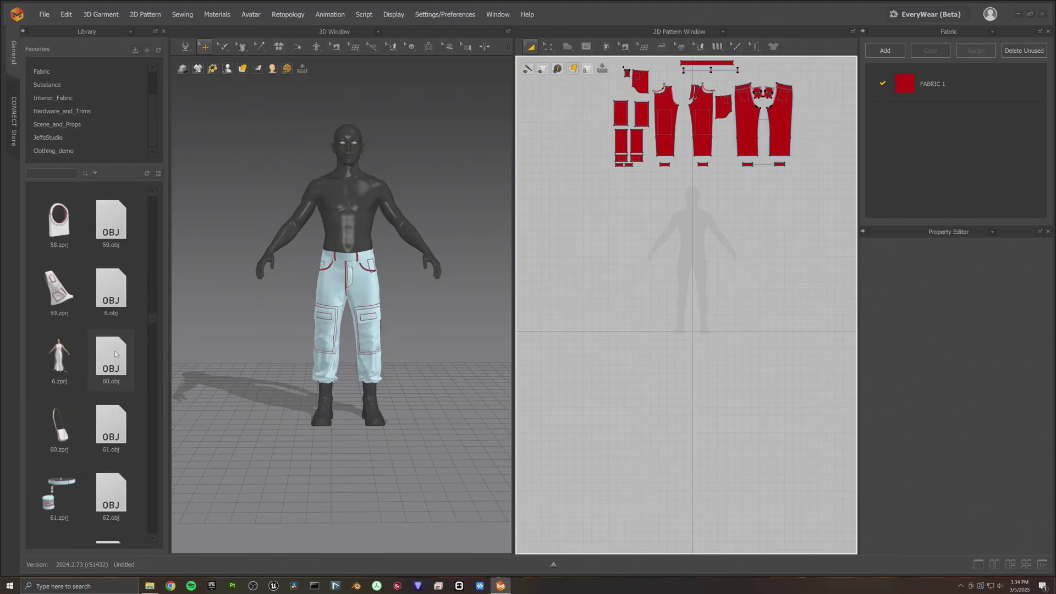
pyautogui.moveTo(58, 407)
pyautogui.scroll(-2, 61, 421)
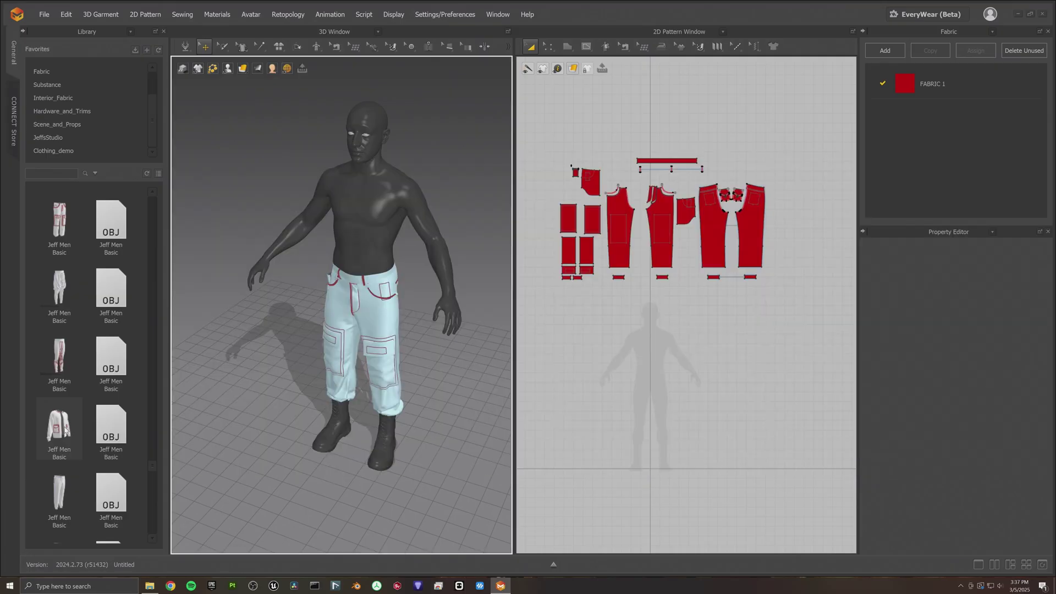
pyautogui.doubleClick(61, 425)
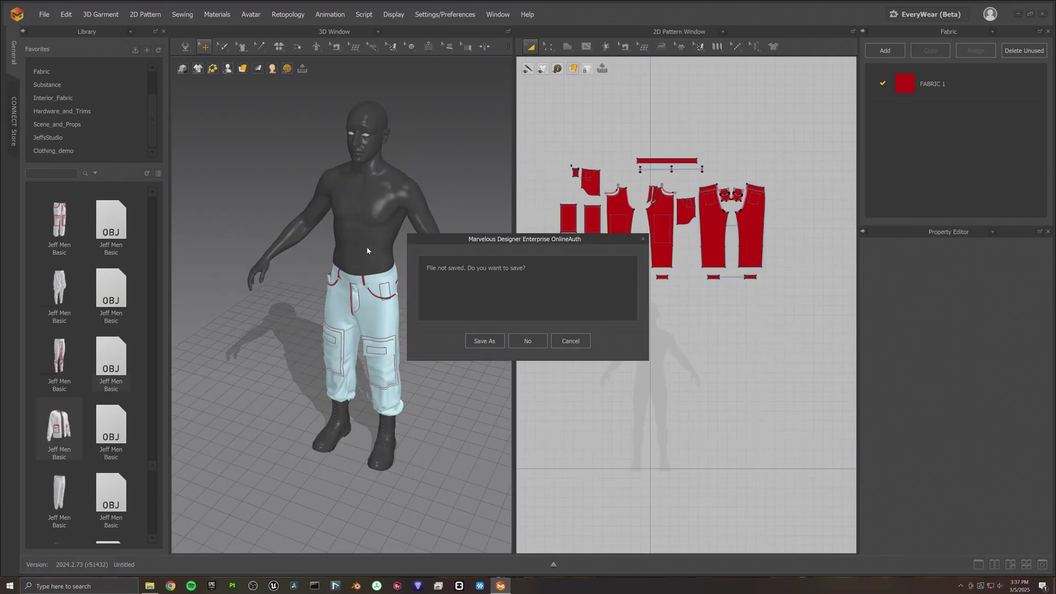
pyautogui.click(529, 339)
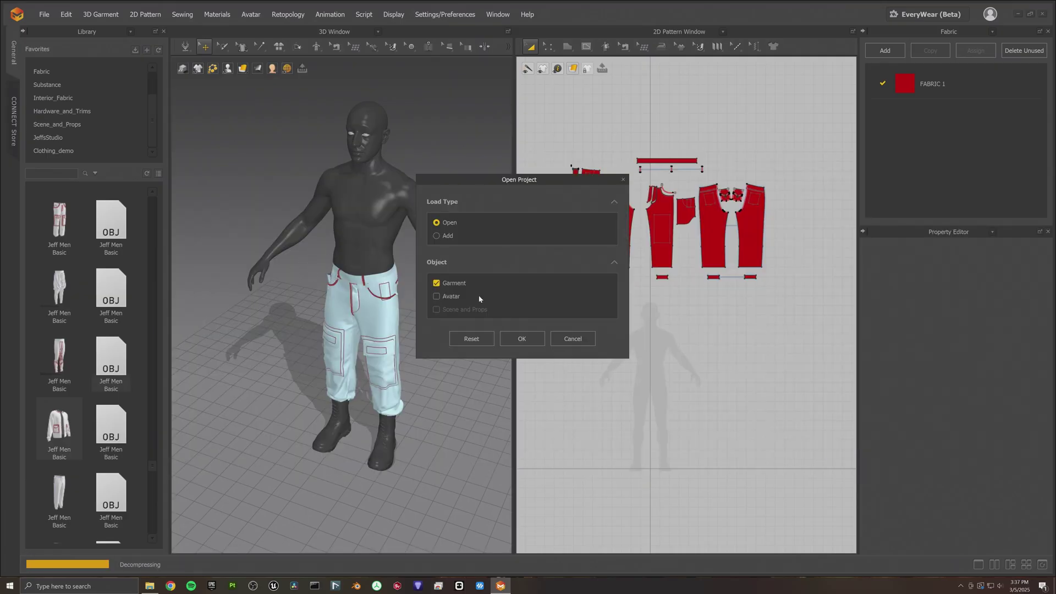
pyautogui.click(438, 236)
pyautogui.click(519, 438)
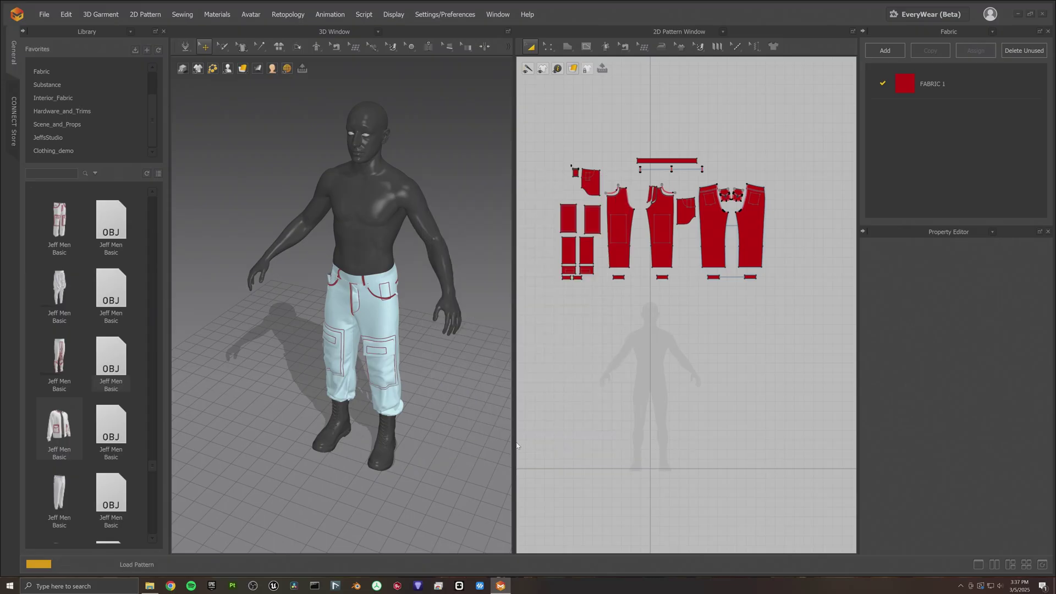
# Move the jacket vertically on the avatar so that it sits at the shoulders, and check its fit from the side
pyautogui.moveTo(424, 260); pyautogui.dragTo(420, 255, button='right')
pyautogui.moveTo(354, 186); pyautogui.dragTo(356, 213)
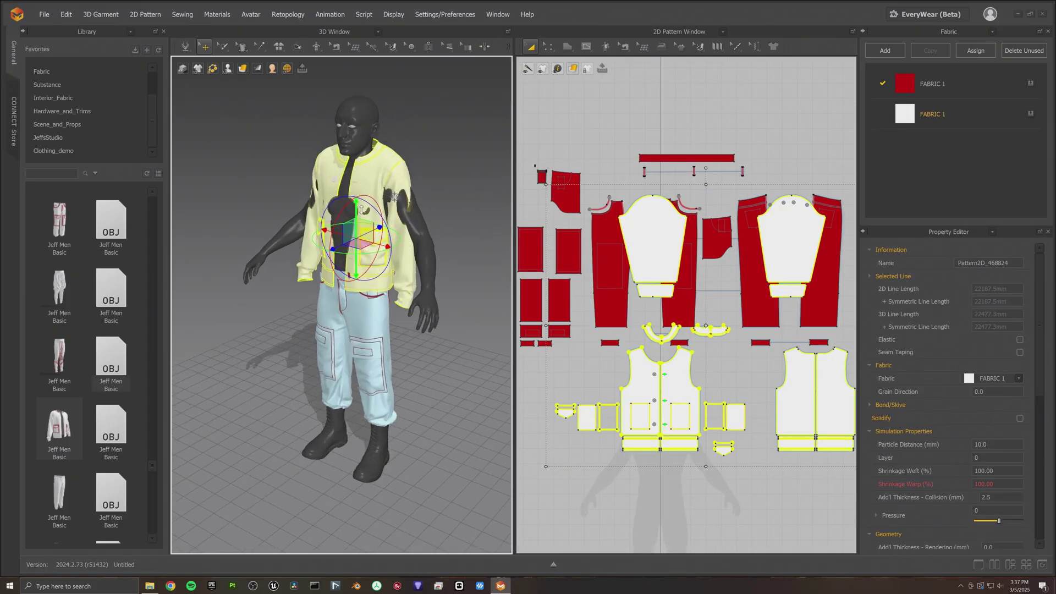
pyautogui.moveTo(366, 281); pyautogui.dragTo(432, 334, button='right')
pyautogui.scroll(-1, 582, 376)
pyautogui.moveTo(451, 271); pyautogui.dragTo(392, 232, button='right')
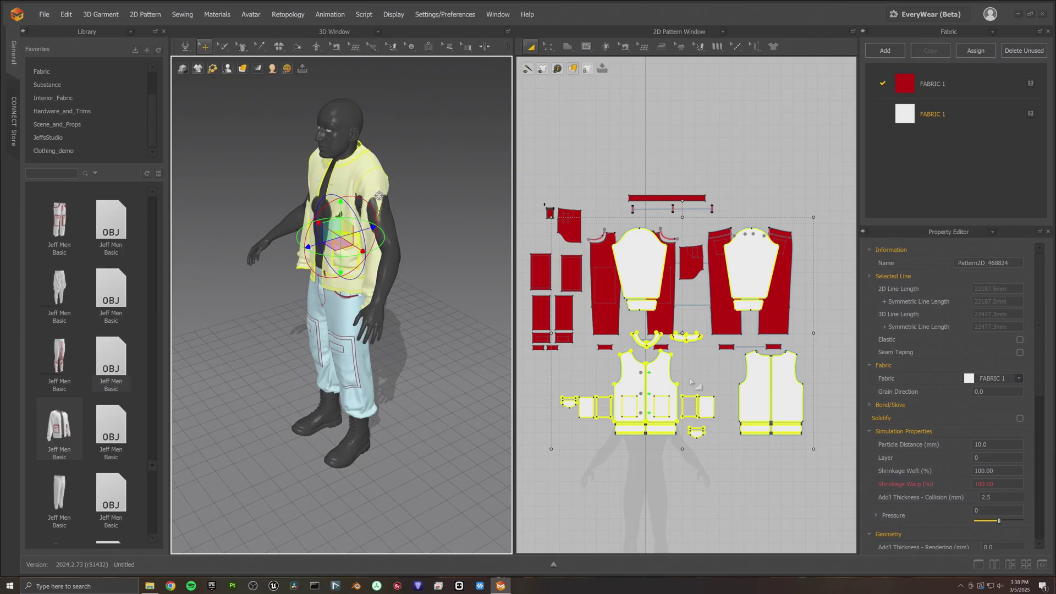
# Move all jacket patterns below the trouser patterns in the 2D Pattern Window and deselect them
pyautogui.scroll(-1, 688, 394)
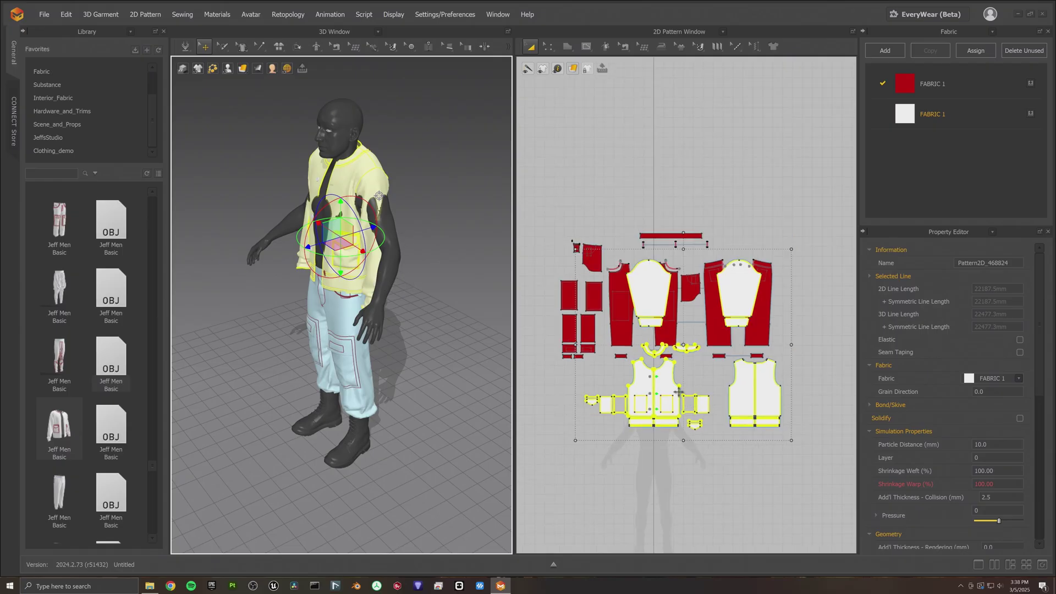
pyautogui.moveTo(665, 427); pyautogui.dragTo(632, 547)
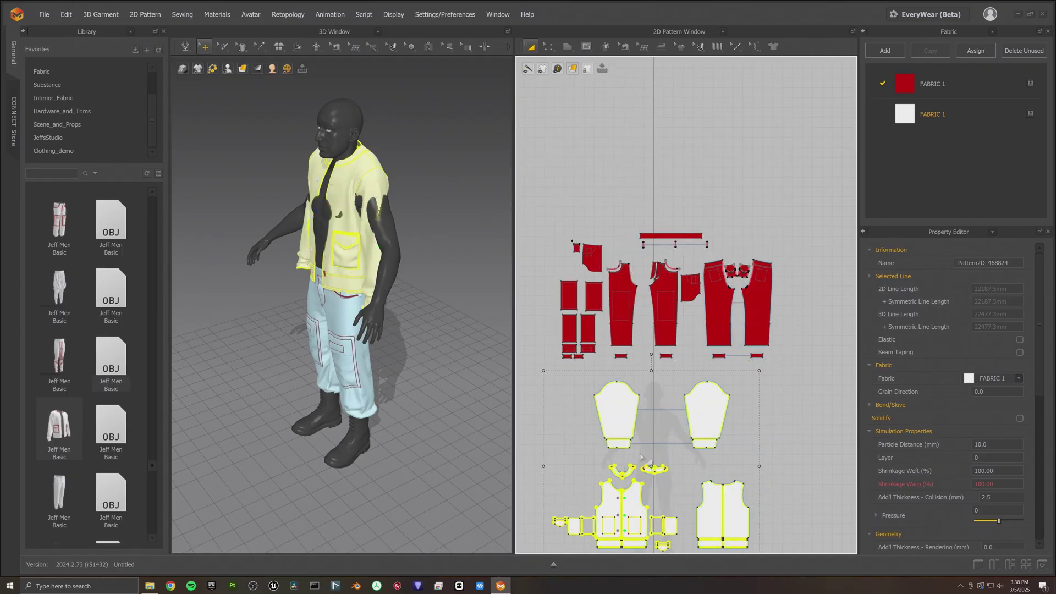
pyautogui.rightClick(658, 439)
pyautogui.click(610, 424)
pyautogui.rightClick(625, 405)
pyautogui.moveTo(587, 447); pyautogui.dragTo(614, 407, button='middle')
pyautogui.scroll(-4, 614, 407)
pyautogui.scroll(5, 614, 407)
pyautogui.click(577, 390)
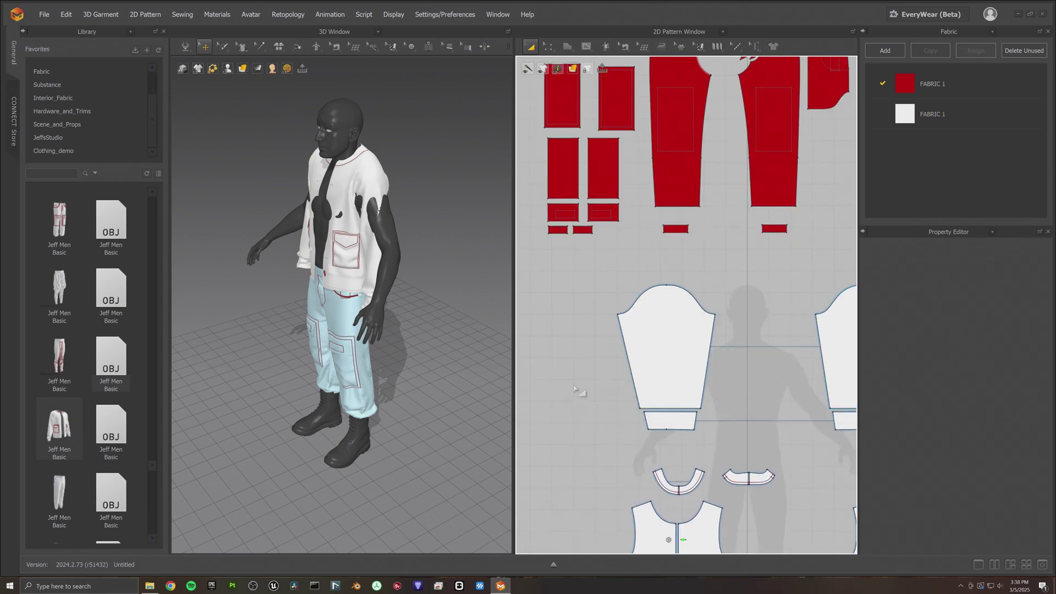
# Select one sleeve with its cuff, show the avatar's arrangement points and place the linked sleeves around the arms
pyautogui.scroll(-2, 581, 387)
pyautogui.moveTo(572, 307); pyautogui.dragTo(684, 425)
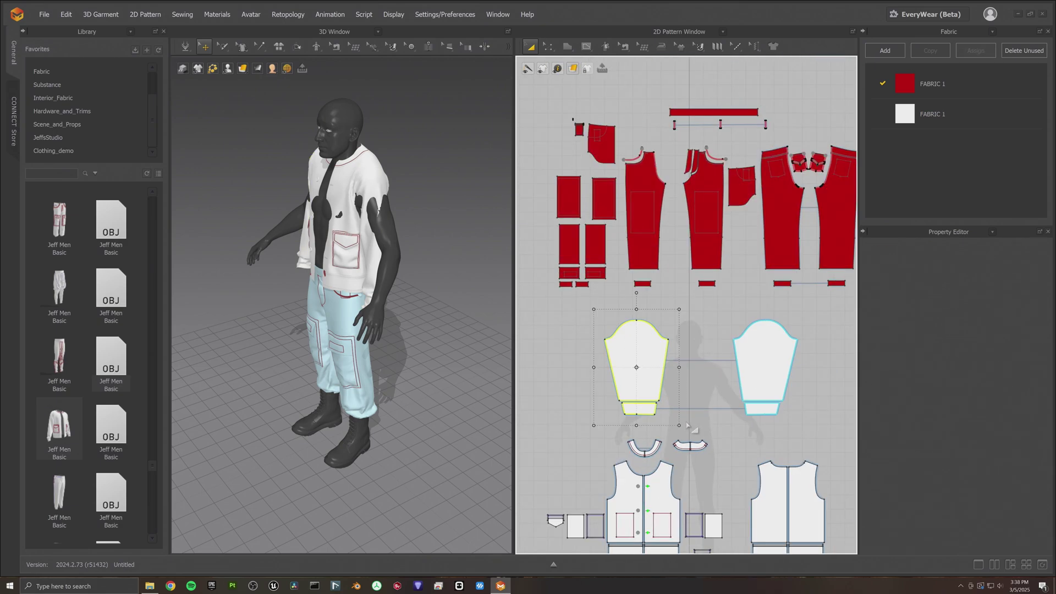
pyautogui.moveTo(349, 313); pyautogui.dragTo(303, 280, button='right')
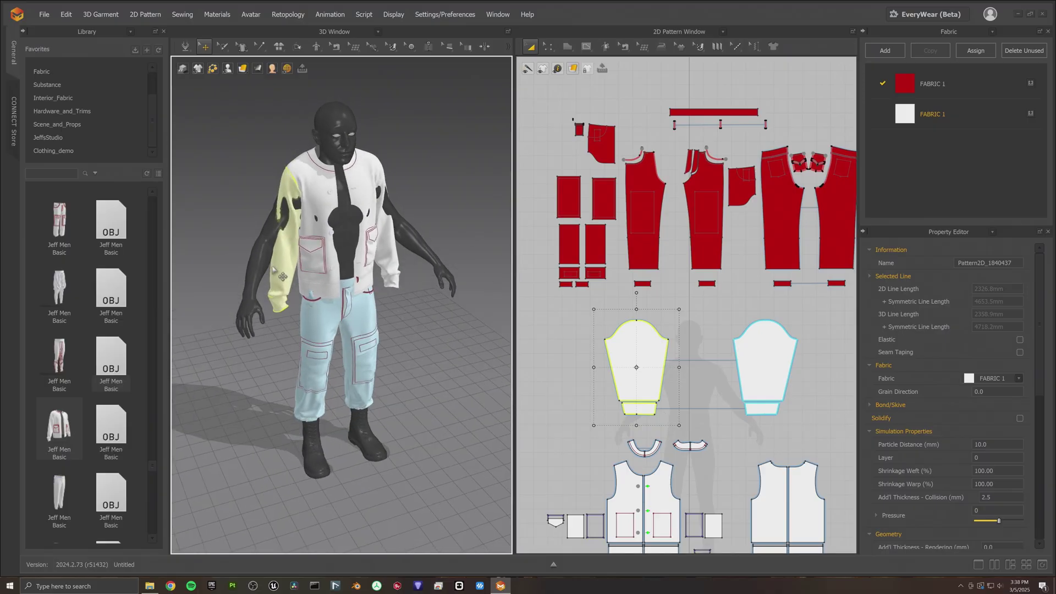
pyautogui.moveTo(228, 69)
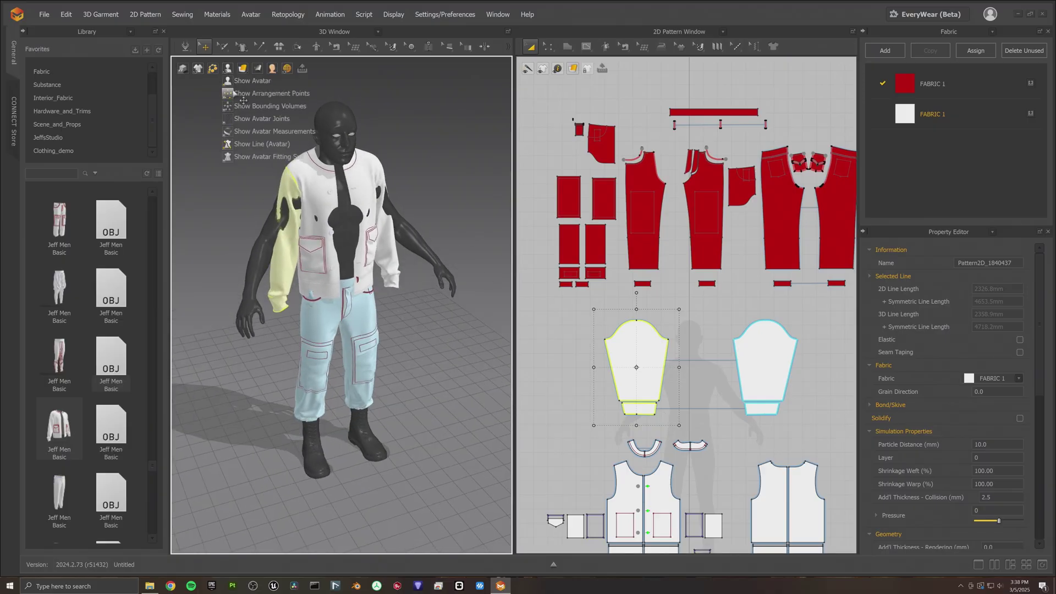
pyautogui.click(243, 97)
pyautogui.click(256, 254)
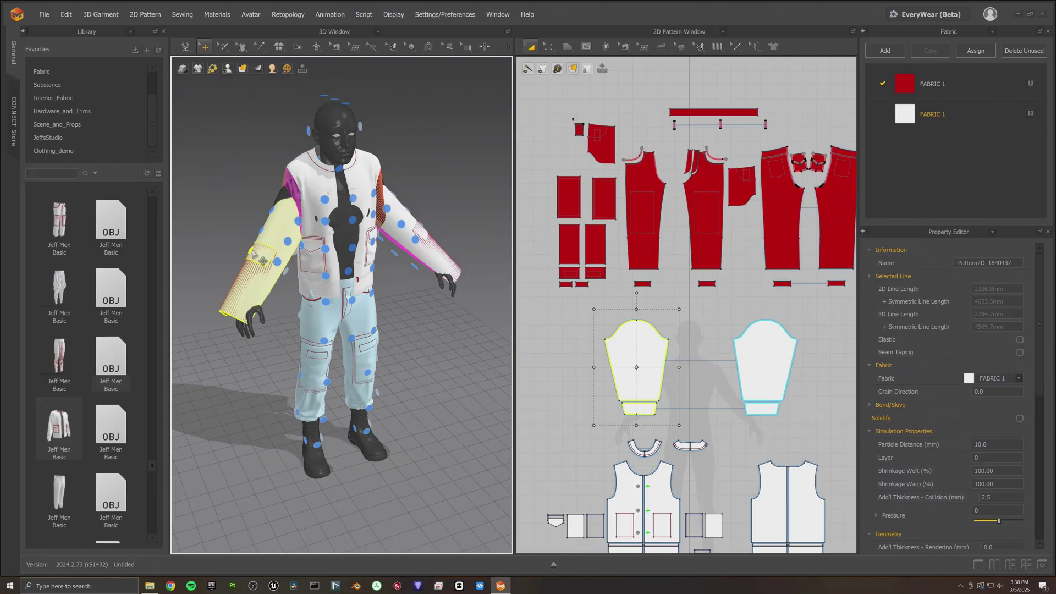
pyautogui.moveTo(275, 277); pyautogui.dragTo(294, 298, button='right')
pyautogui.moveTo(295, 298); pyautogui.dragTo(292, 298, button='right')
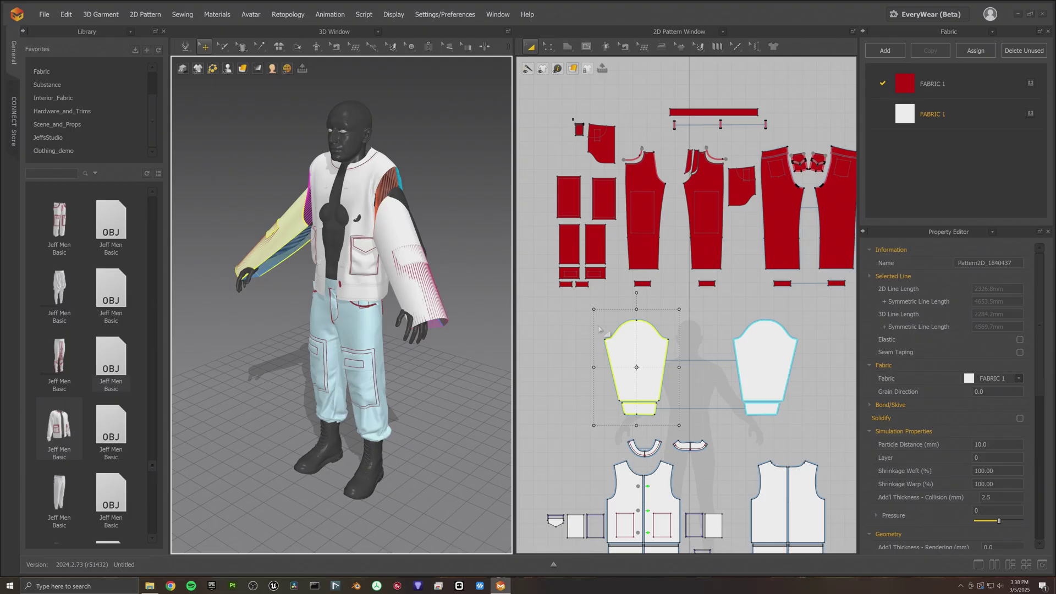
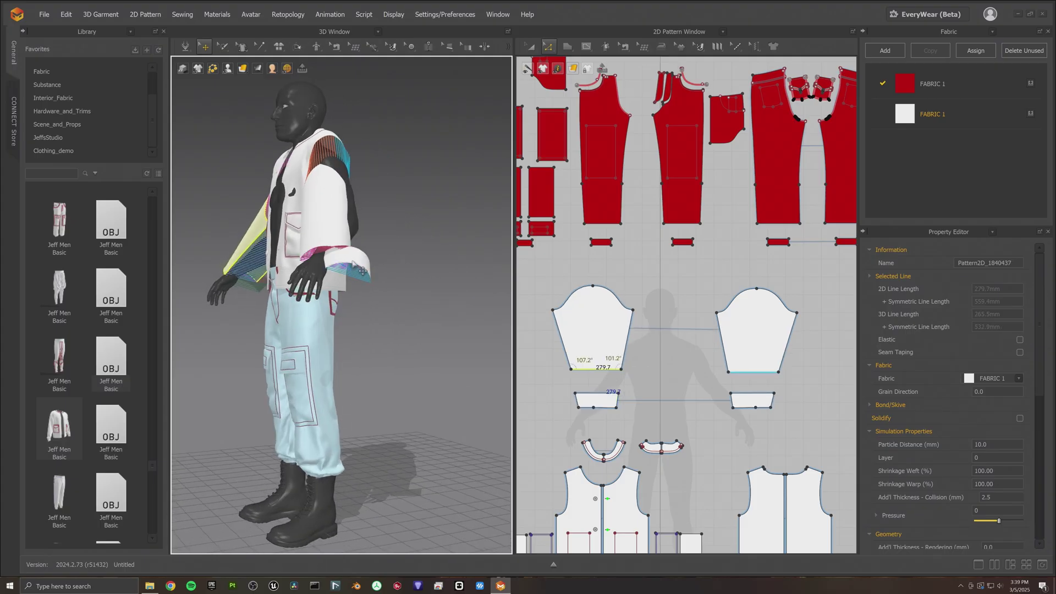
# Examine from several angles how the two jacket sleeves and cuffs sit around the avatar's arms
pyautogui.moveTo(361, 271); pyautogui.dragTo(328, 257)
pyautogui.moveTo(193, 280); pyautogui.dragTo(228, 288, button='right')
pyautogui.scroll(4, 358, 281)
pyautogui.moveTo(297, 303); pyautogui.dragTo(440, 300, button='right')
pyautogui.moveTo(301, 336); pyautogui.dragTo(322, 336)
pyautogui.moveTo(358, 349); pyautogui.dragTo(369, 278, button='right')
pyautogui.click(368, 276)
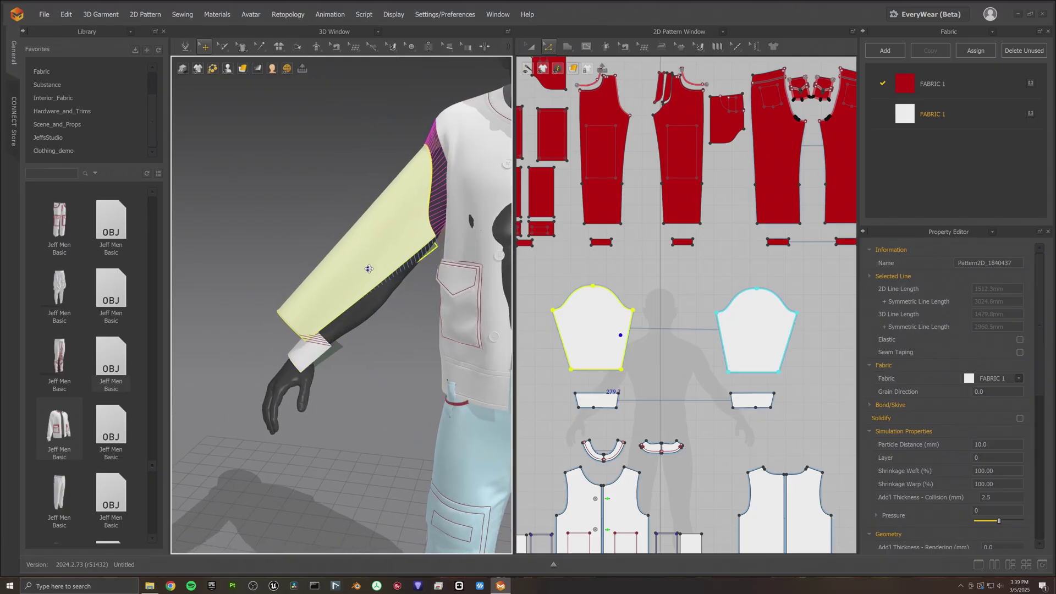
pyautogui.moveTo(371, 272); pyautogui.dragTo(365, 303, button='right')
pyautogui.click(442, 275)
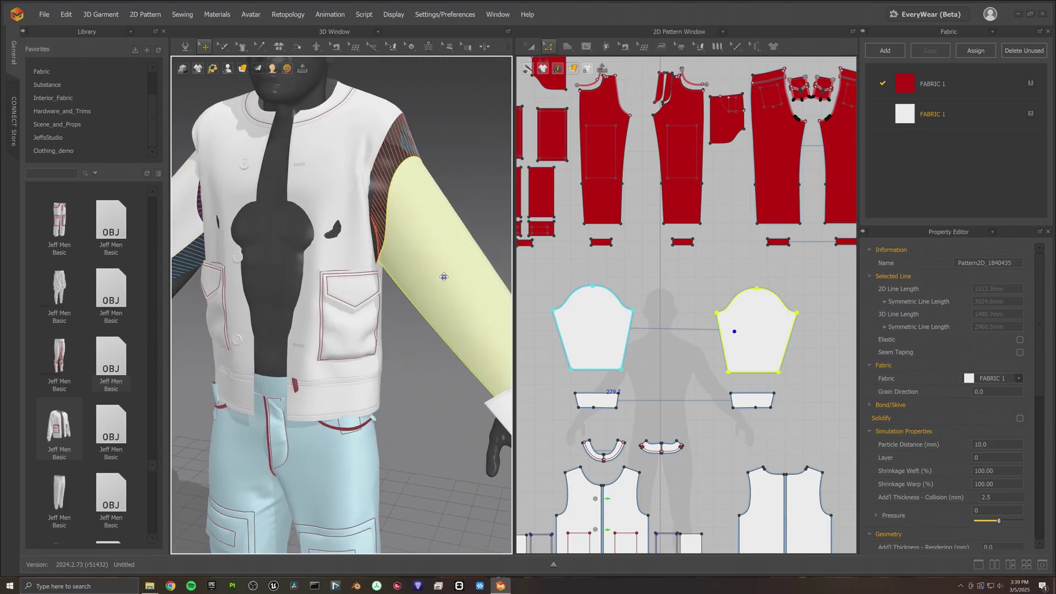
pyautogui.moveTo(376, 332); pyautogui.dragTo(397, 329, button='middle')
pyautogui.moveTo(406, 336); pyautogui.dragTo(318, 329, button='right')
pyautogui.press('2')
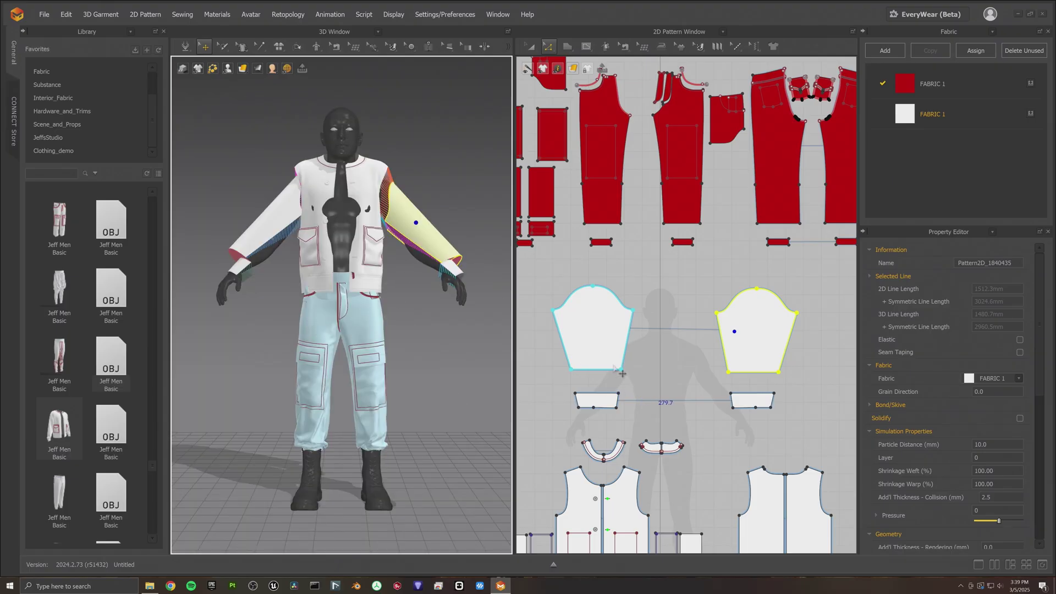
# Simulate the jacket and pull the sleeves and cuffs along both arms so that they settle at the wrists
pyautogui.click(185, 50)
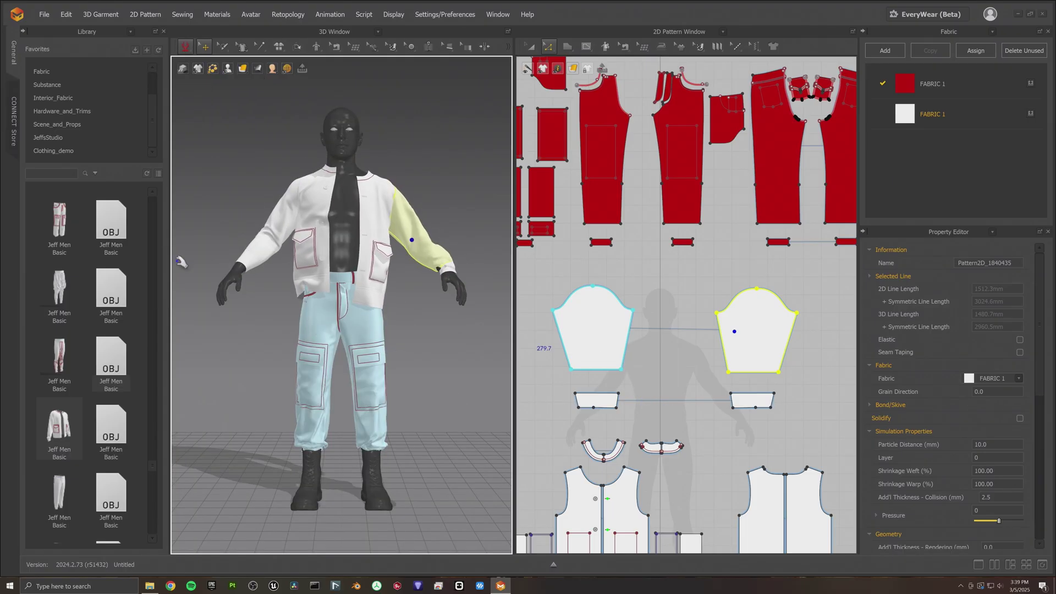
pyautogui.moveTo(399, 275); pyautogui.dragTo(437, 269, button='right')
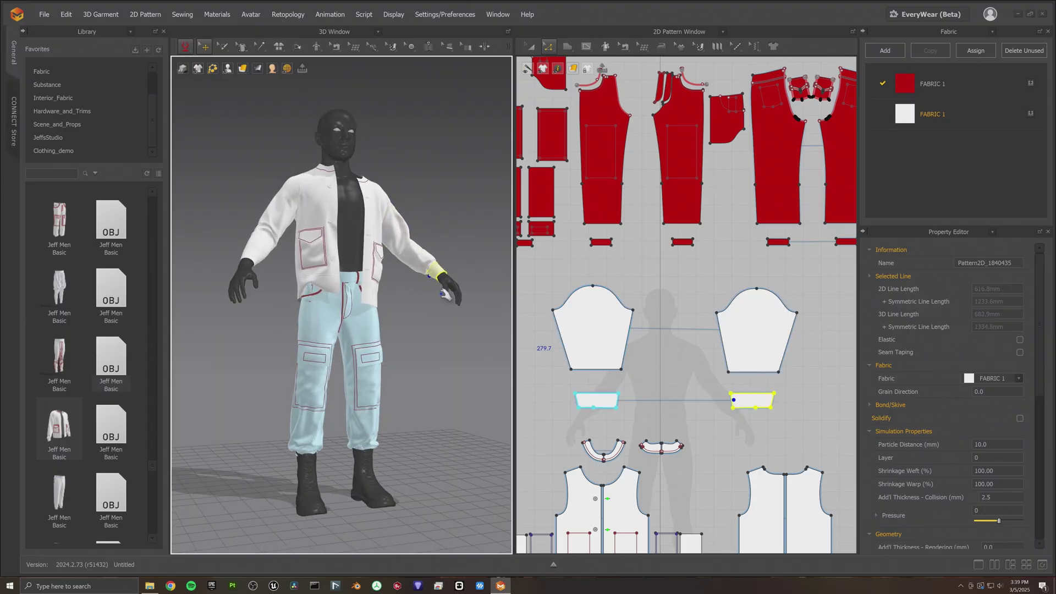
pyautogui.moveTo(423, 296); pyautogui.dragTo(384, 323, button='right')
pyautogui.moveTo(290, 308); pyautogui.dragTo(262, 305, button='right')
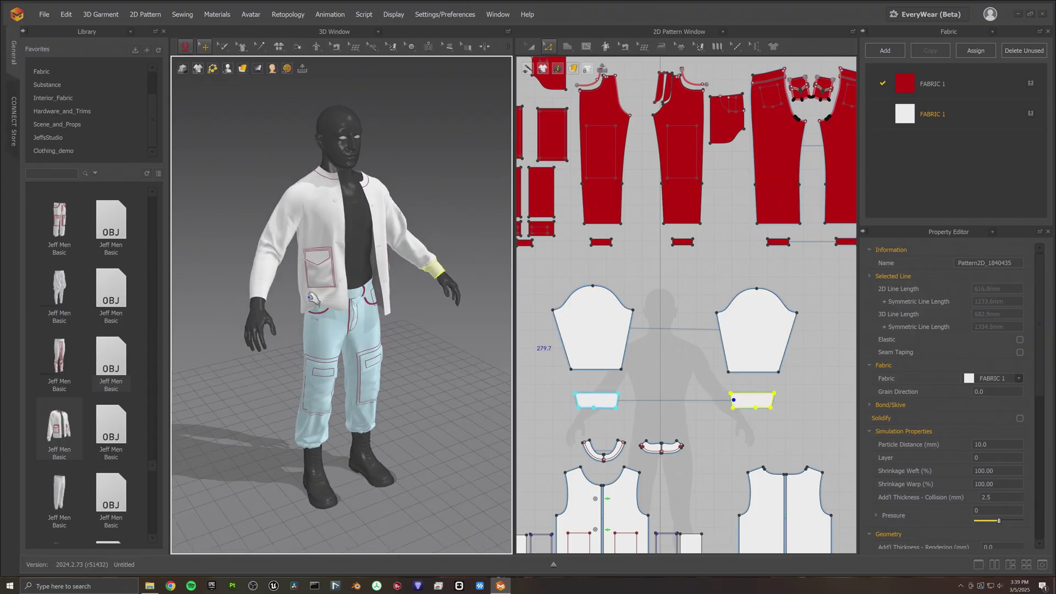
pyautogui.click(258, 277)
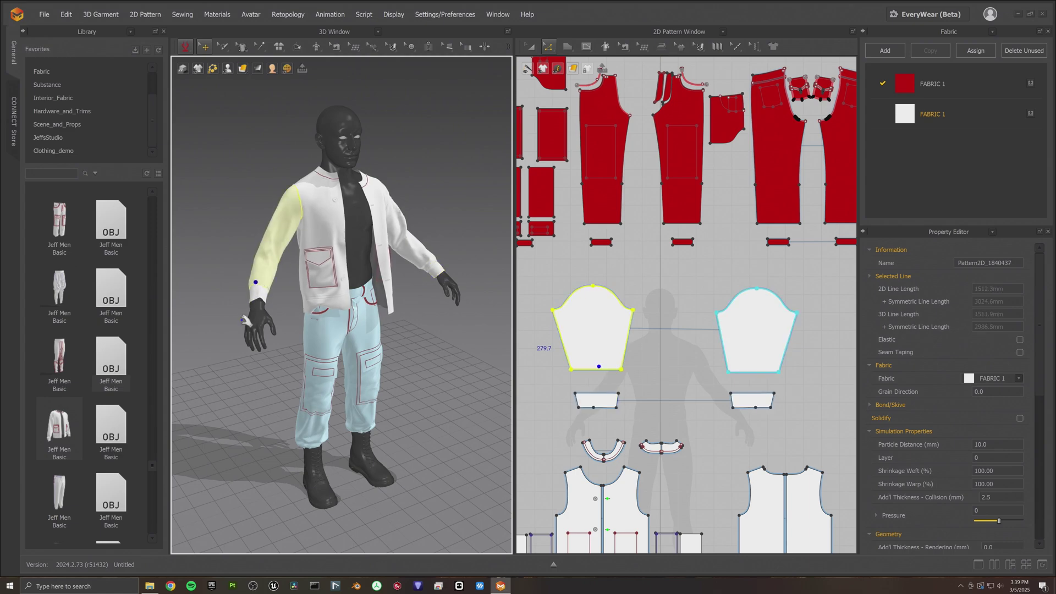
pyautogui.click(250, 299)
pyautogui.press('2')
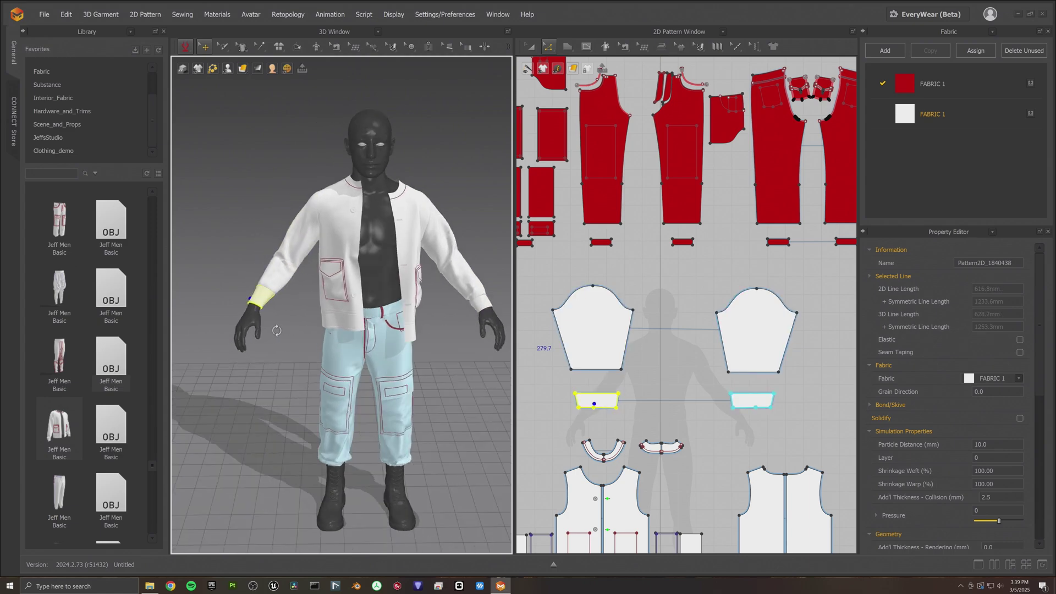
# Pull the jacket's two front panels and the pocket outward during simulation to open the front over the chest
pyautogui.click(388, 210)
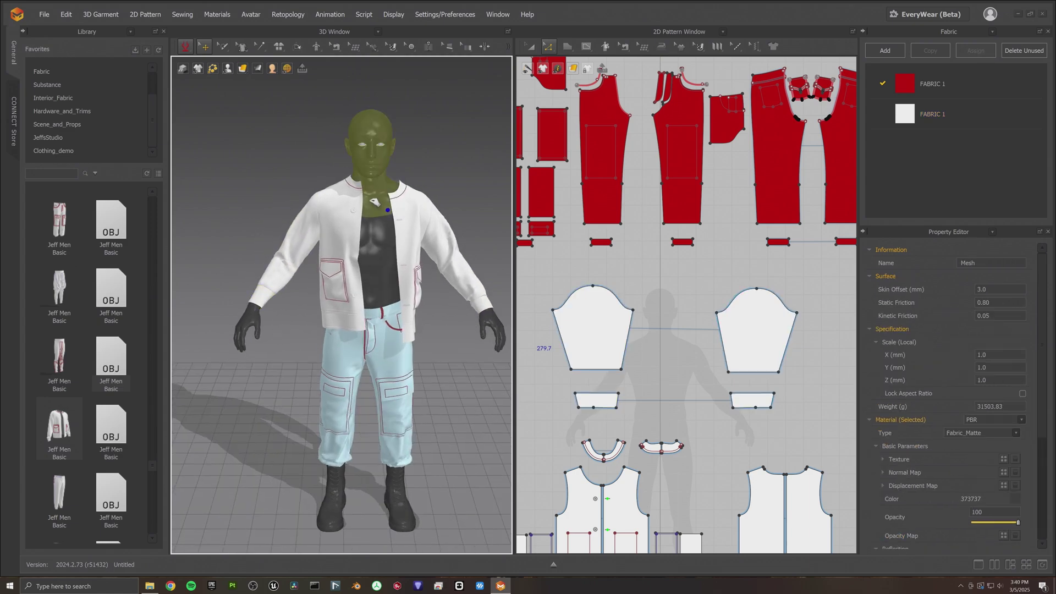
pyautogui.click(336, 197)
pyautogui.click(403, 222)
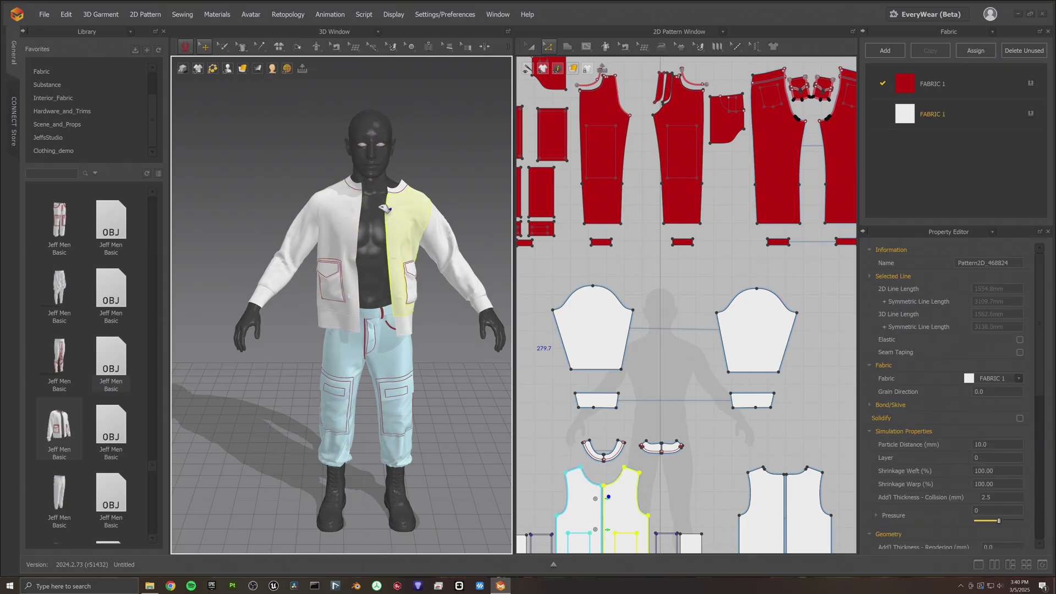
pyautogui.click(349, 204)
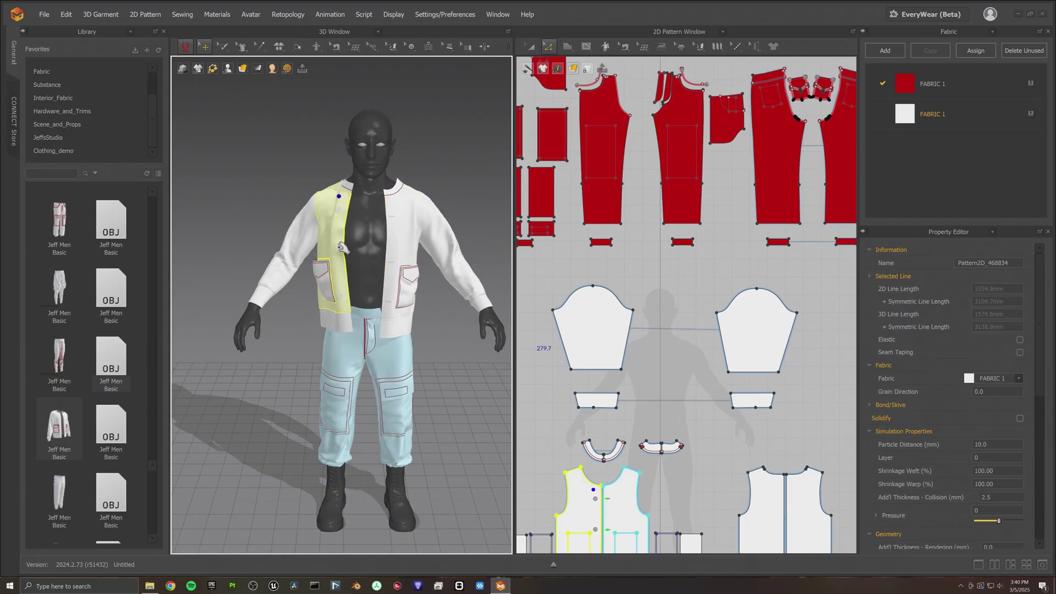
pyautogui.click(395, 222)
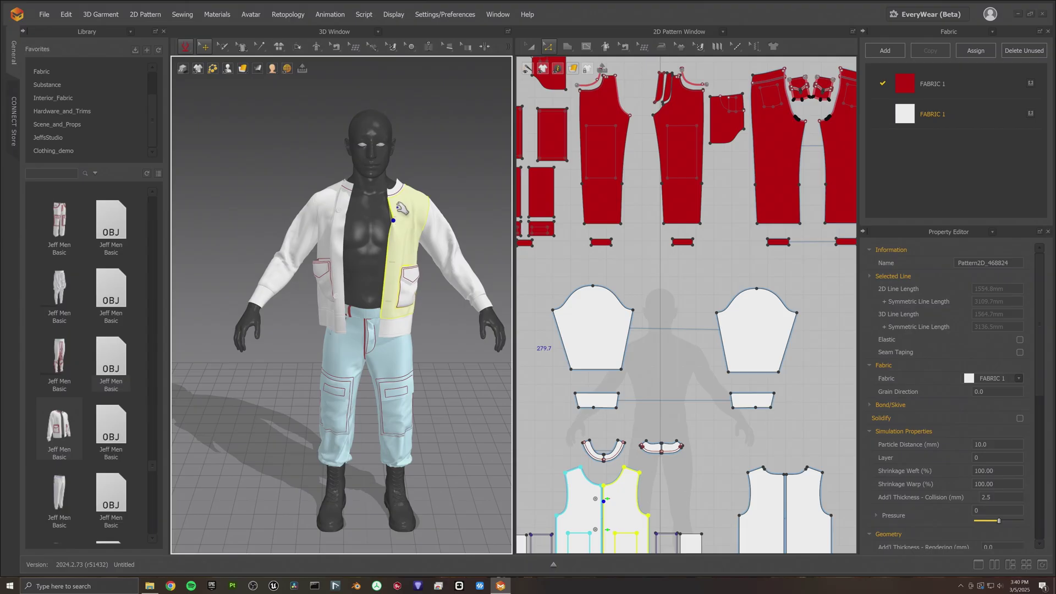
pyautogui.click(334, 278)
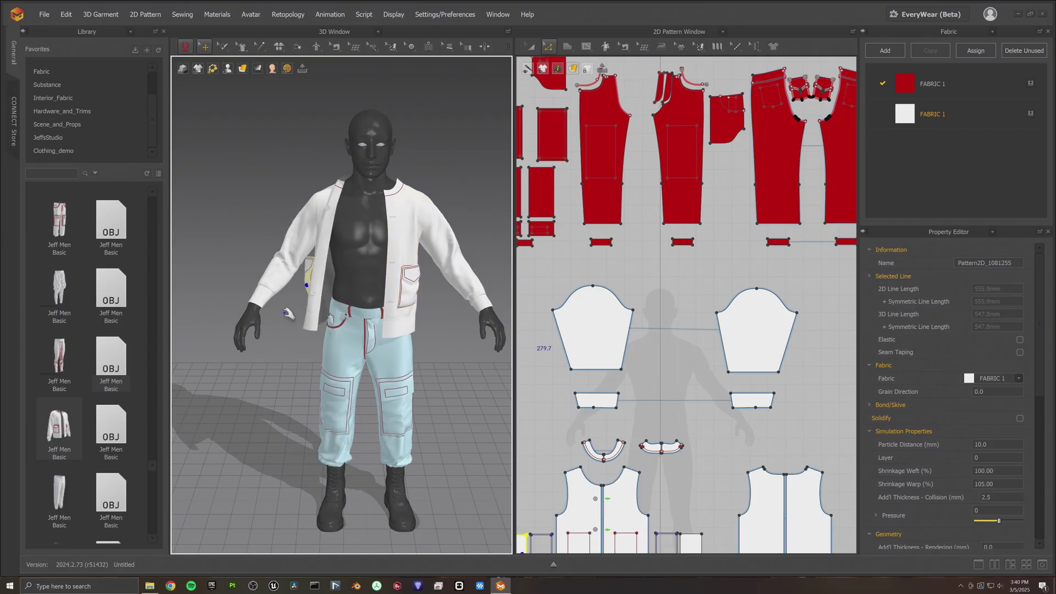
# Pull one sleeve and both front panels to even out the shoulders and bring the jacket opening closer together
pyautogui.moveTo(277, 288); pyautogui.dragTo(235, 293, button='right')
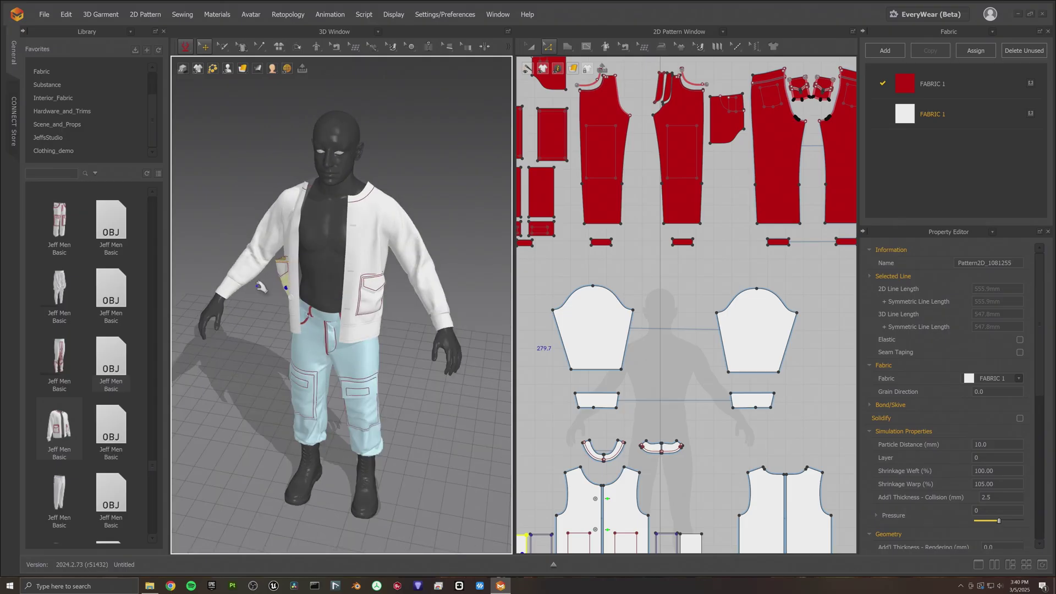
pyautogui.click(365, 240)
pyautogui.click(416, 249)
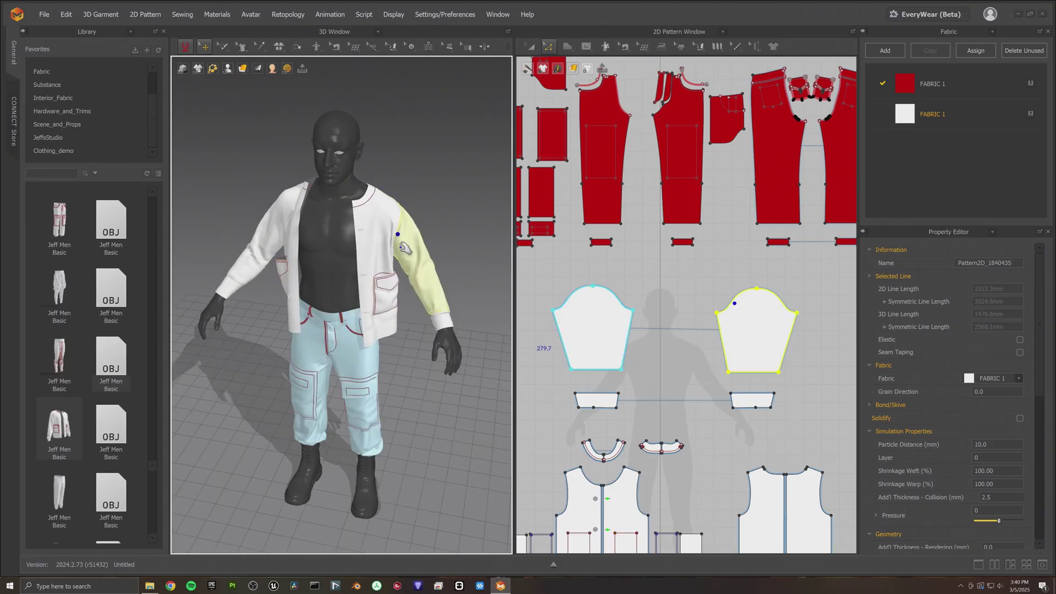
pyautogui.click(355, 204)
pyautogui.click(303, 201)
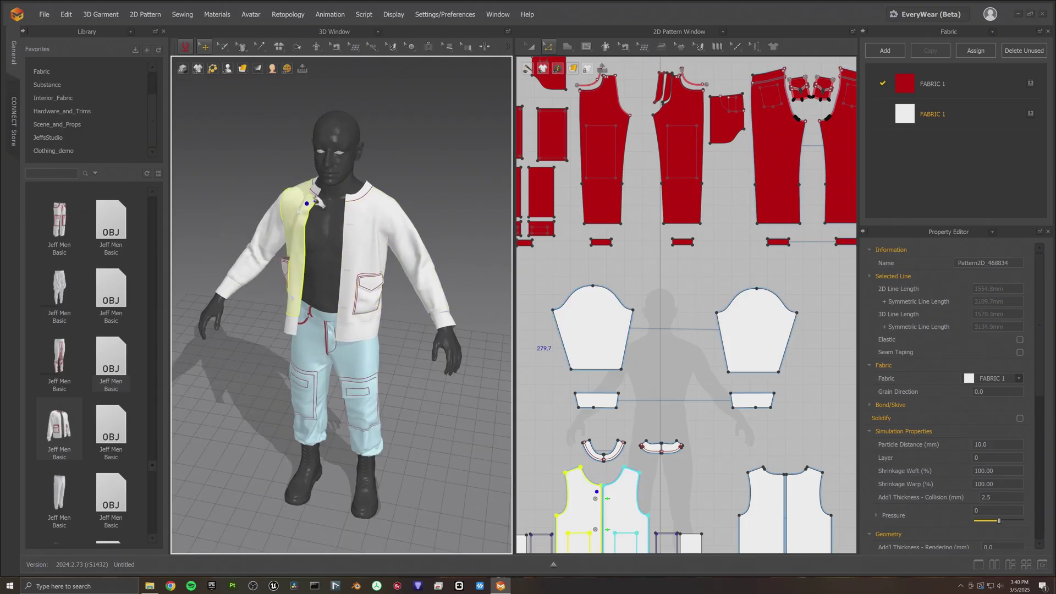
pyautogui.click(345, 237)
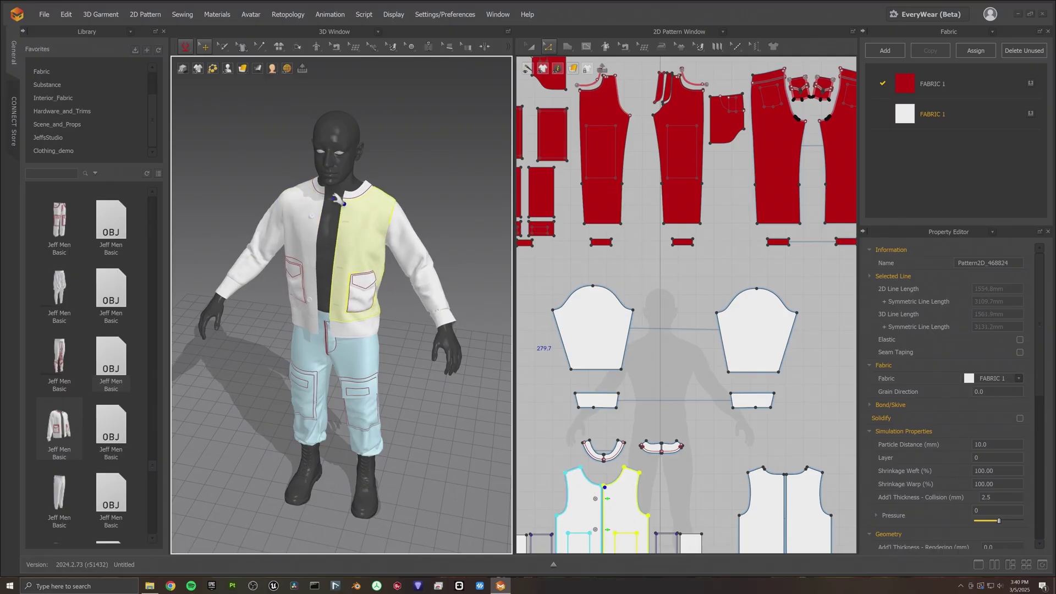
# Pull the jacket's back panels and hem into place over the trousers and check the drape from the front
pyautogui.moveTo(364, 300); pyautogui.dragTo(230, 284, button='right')
pyautogui.click(370, 311)
pyautogui.moveTo(385, 339); pyautogui.dragTo(270, 350, button='right')
pyautogui.click(390, 257)
pyautogui.moveTo(373, 325); pyautogui.dragTo(431, 312, button='right')
pyautogui.click(405, 315)
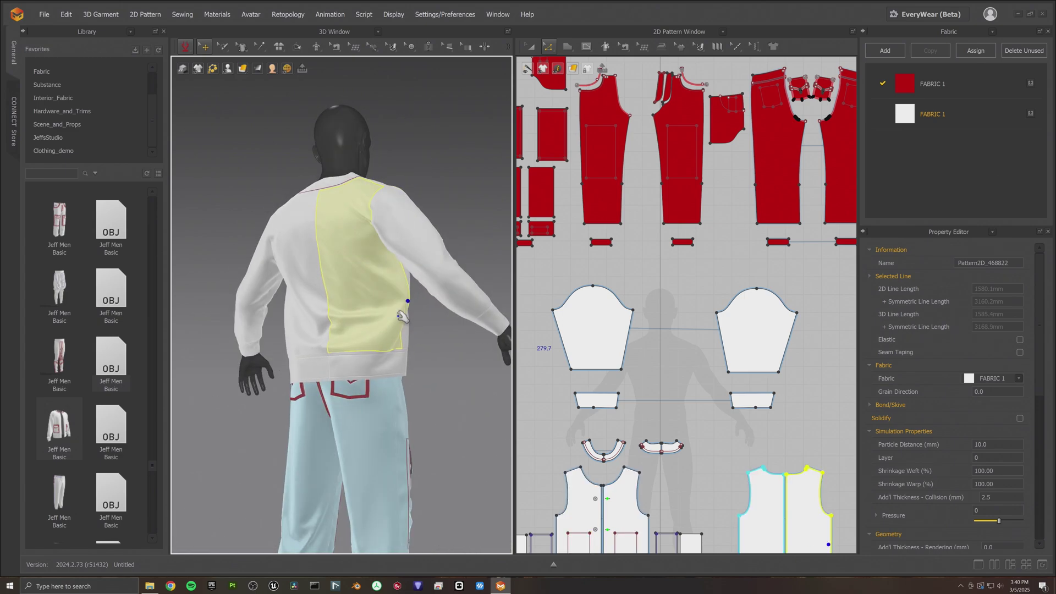
pyautogui.moveTo(355, 344); pyautogui.dragTo(285, 351, button='right')
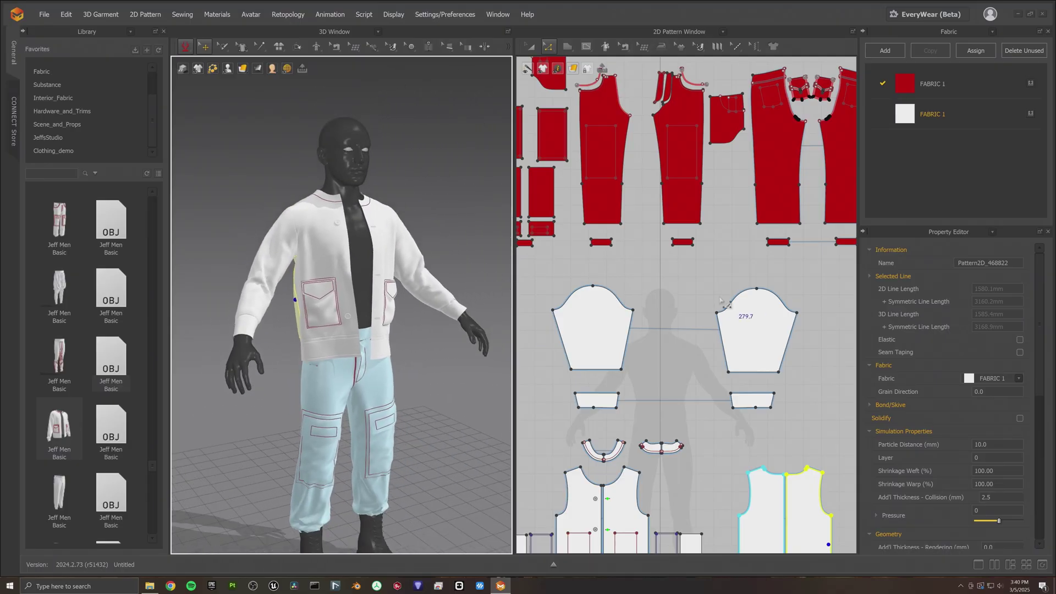
pyautogui.press('2')
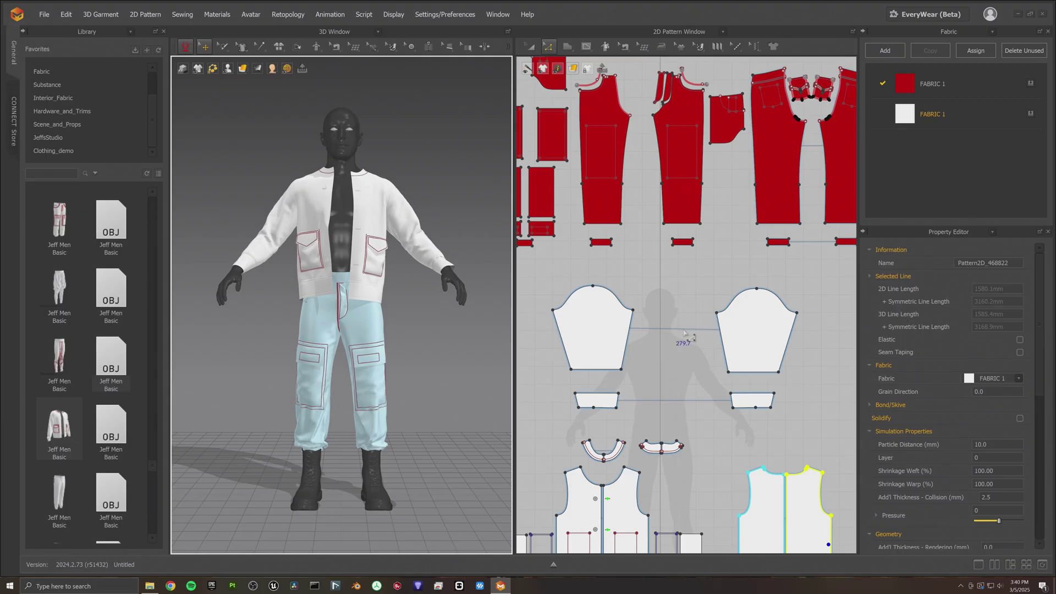
# Select all jacket patterns, change the color of their white fabric to Red 2, and resume the simulation
pyautogui.scroll(-2, 687, 334)
pyautogui.scroll(-2, 795, 323)
pyautogui.click(795, 296)
pyautogui.moveTo(795, 296); pyautogui.dragTo(579, 490)
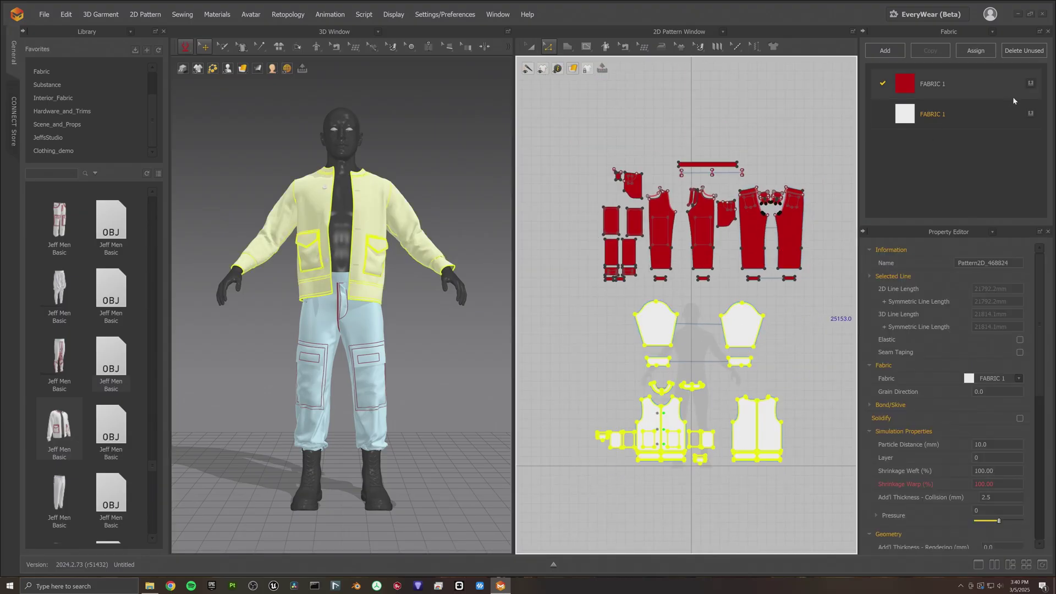
pyautogui.click(962, 114)
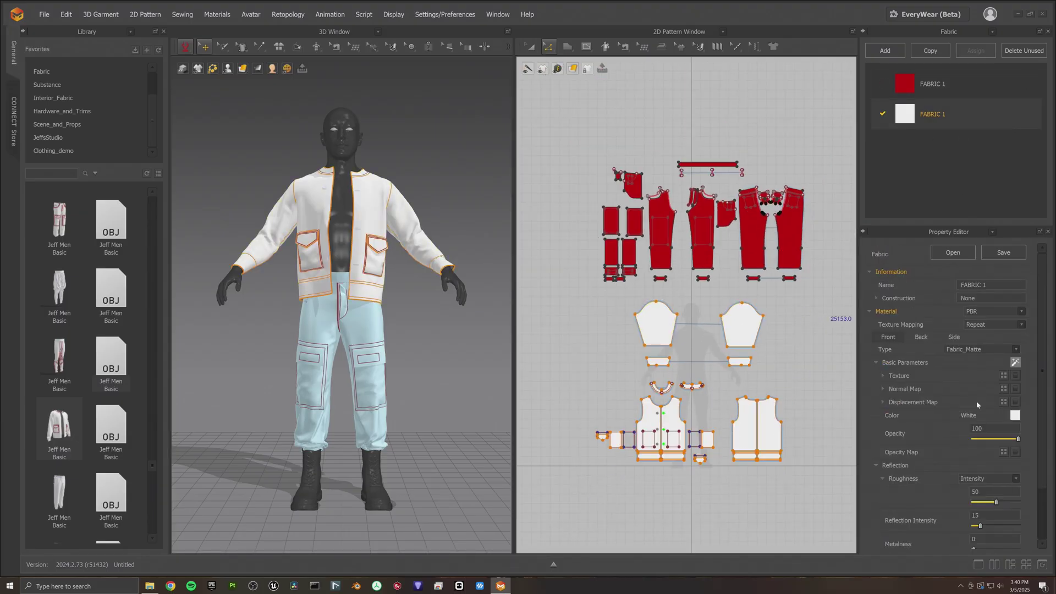
pyautogui.click(1014, 415)
pyautogui.click(323, 293)
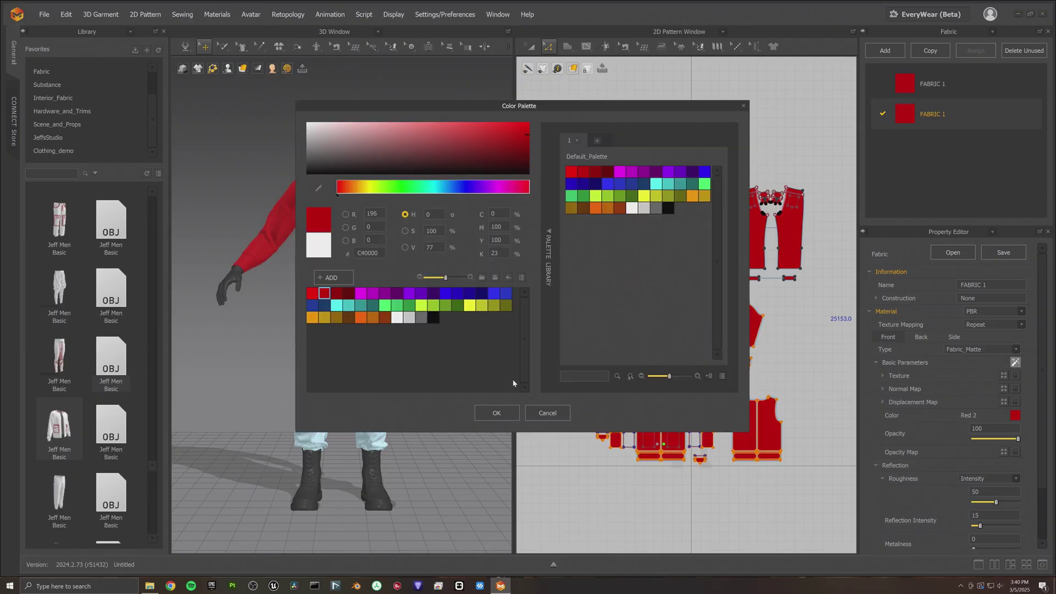
pyautogui.click(508, 414)
pyautogui.press('space')
pyautogui.click(442, 373)
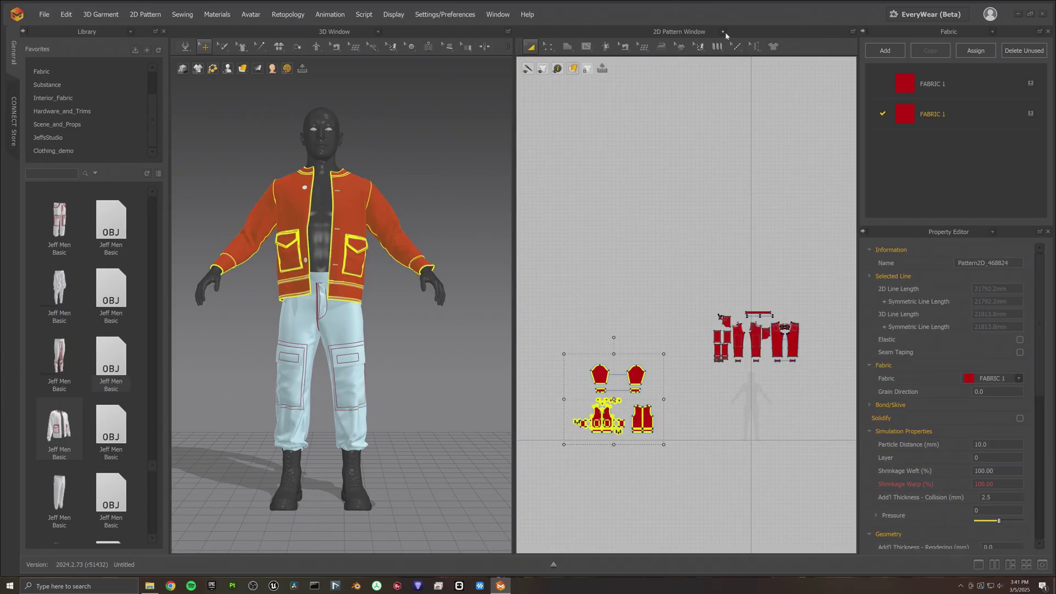
# Display the selected jacket patterns in the UV Editor in place of the 2D Pattern Window
pyautogui.click(723, 32)
pyautogui.click(696, 153)
pyautogui.scroll(-2, 682, 272)
pyautogui.moveTo(714, 175); pyautogui.dragTo(787, 181)
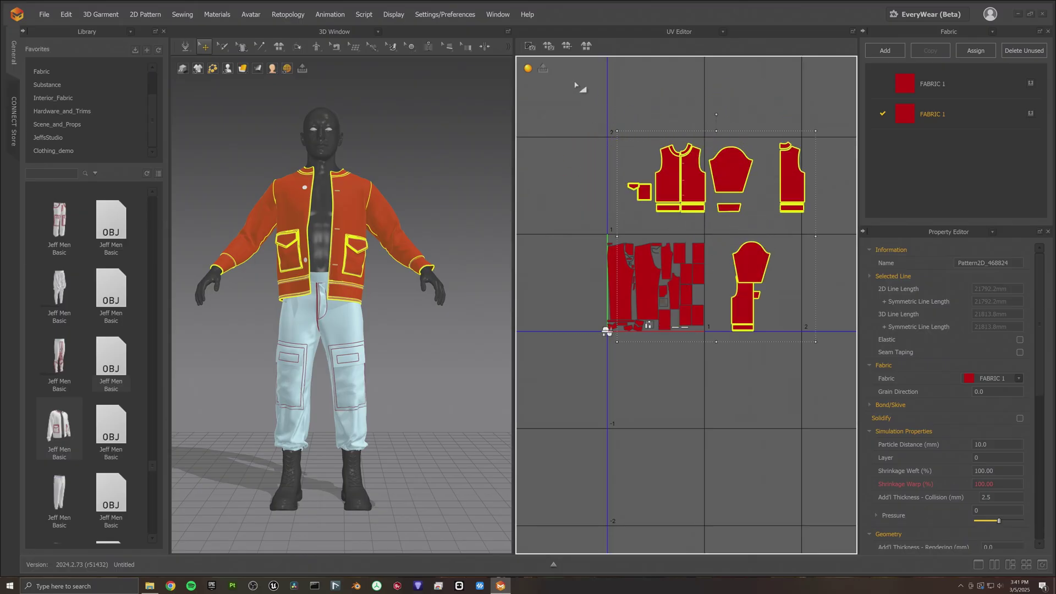
pyautogui.rightClick(725, 180)
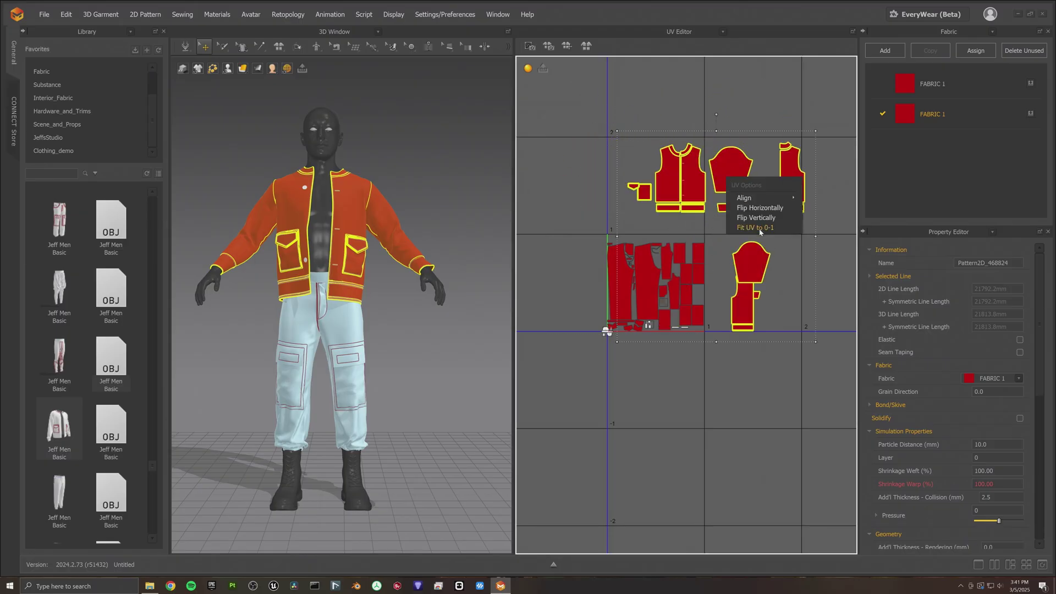
pyautogui.click(756, 218)
pyautogui.click(544, 304)
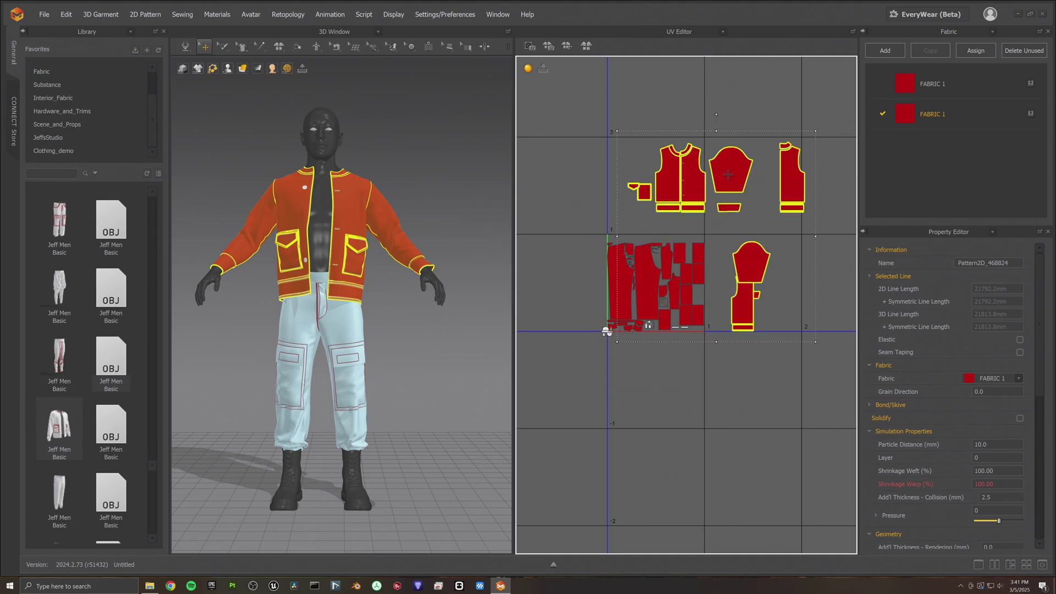
# Apply UV Packing to the selected jacket patterns in the default 0 to 1 area with padding 0.001 and fidelity 3
pyautogui.click(586, 46)
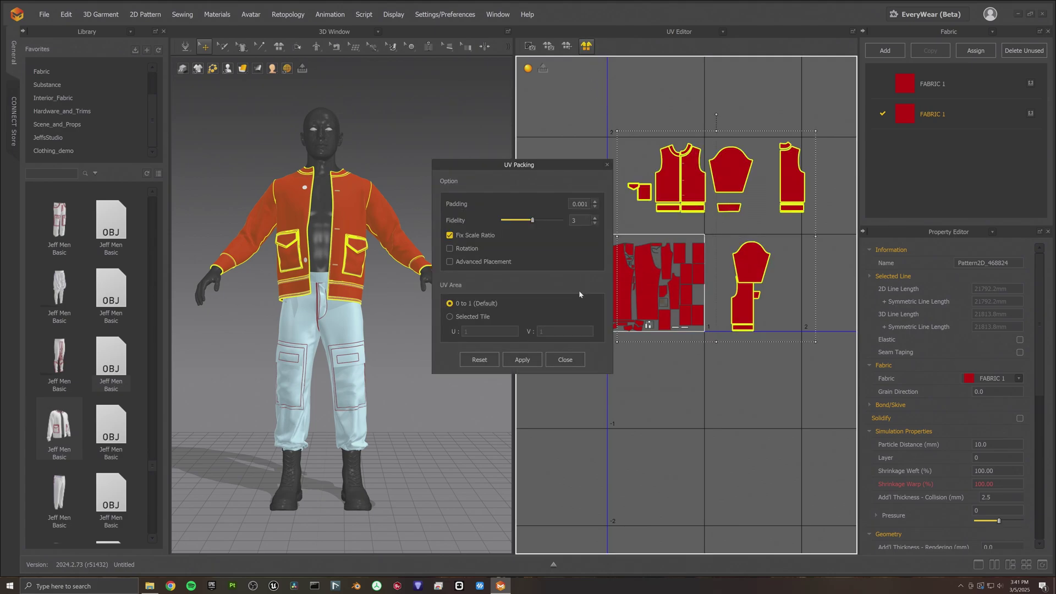
pyautogui.click(521, 360)
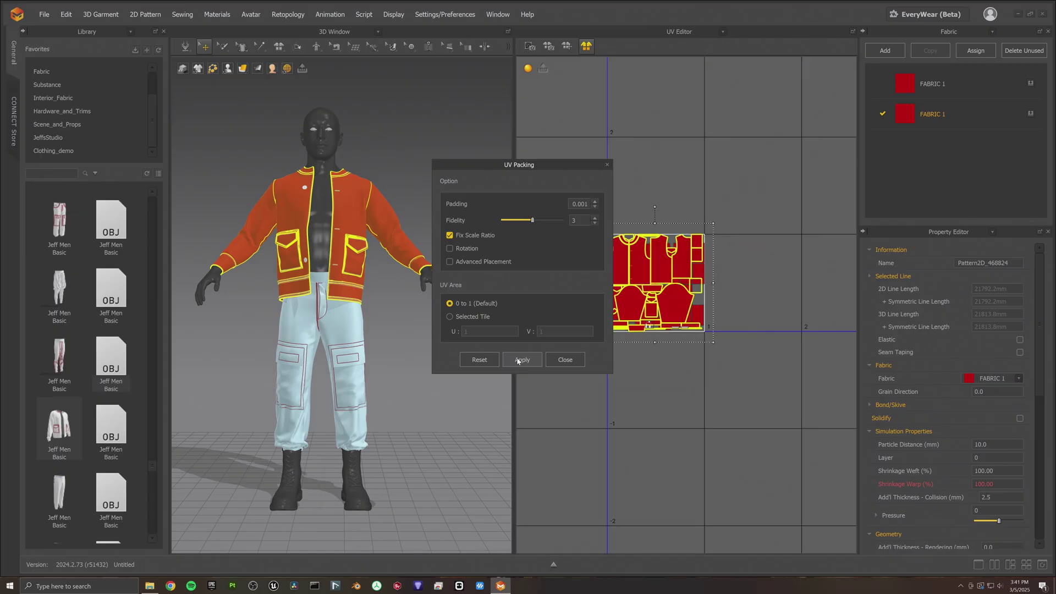
pyautogui.click(566, 360)
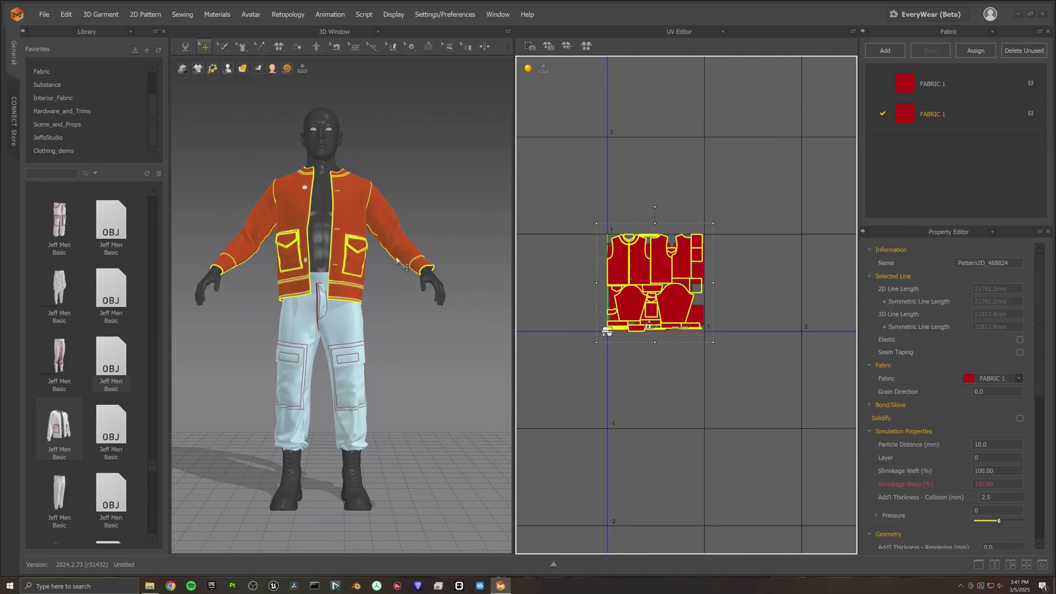
# Deselect the jacket, return from the UV Editor to the 2D Pattern Window, and view the avatar from the front
pyautogui.click(423, 175)
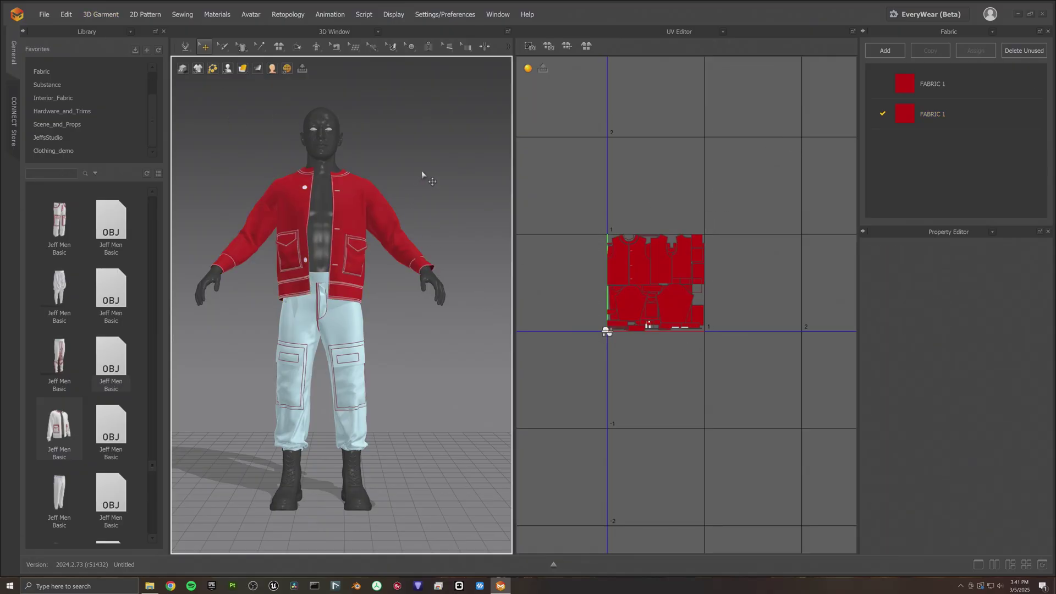
pyautogui.click(722, 31)
pyautogui.click(664, 53)
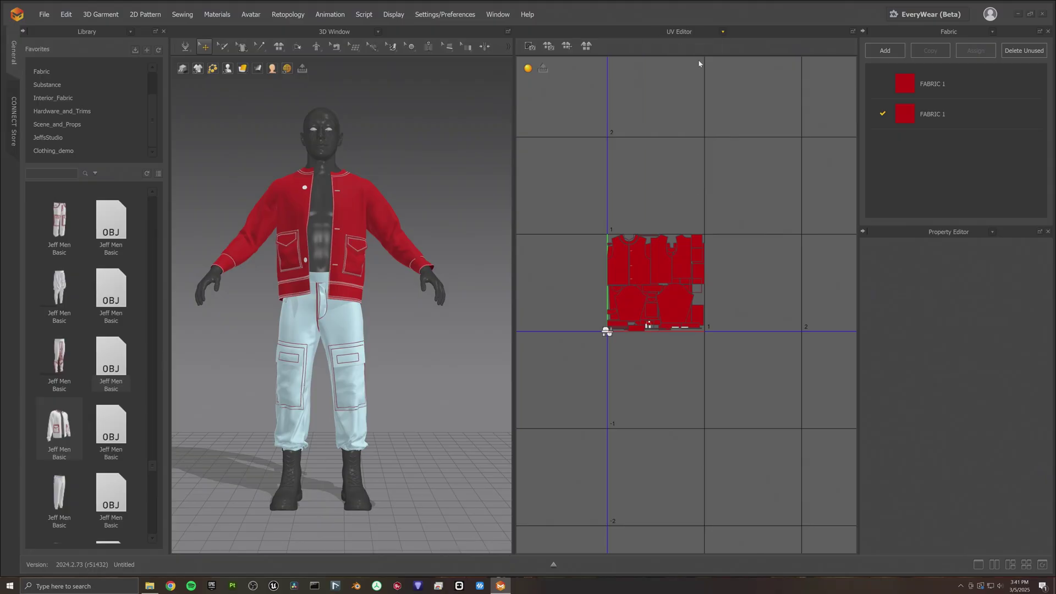
pyautogui.moveTo(311, 297)
pyautogui.mouseDown(button='right')
pyautogui.moveTo(286, 298)
pyautogui.moveTo(308, 298)
pyautogui.mouseUp(button='right')
pyautogui.press('2')
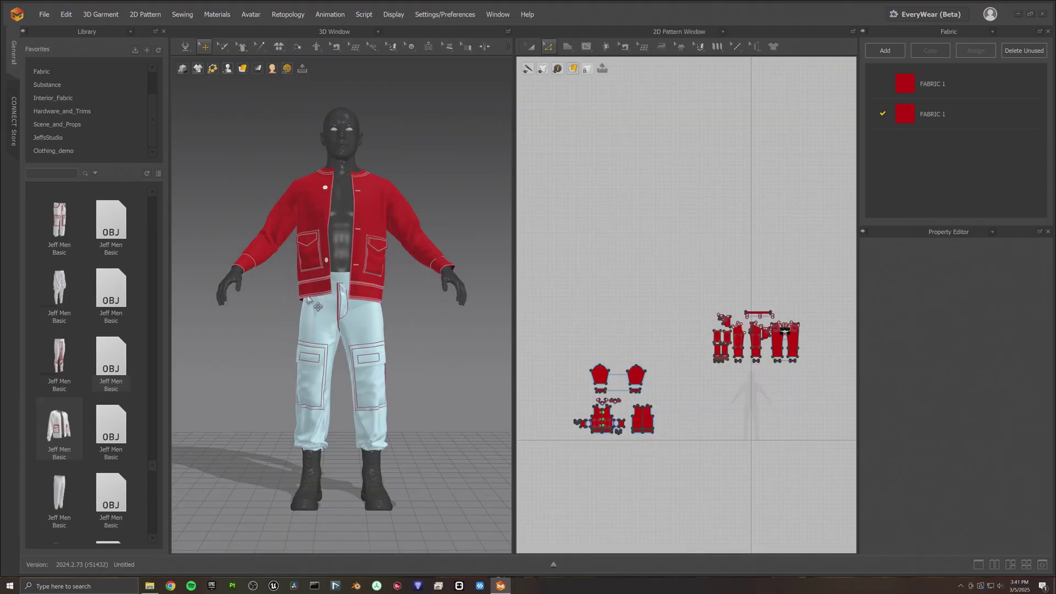
# Select all cargo trousers patterns and delete them, keeping the jacket patterns on the avatar
pyautogui.moveTo(309, 299); pyautogui.dragTo(313, 300, button='middle')
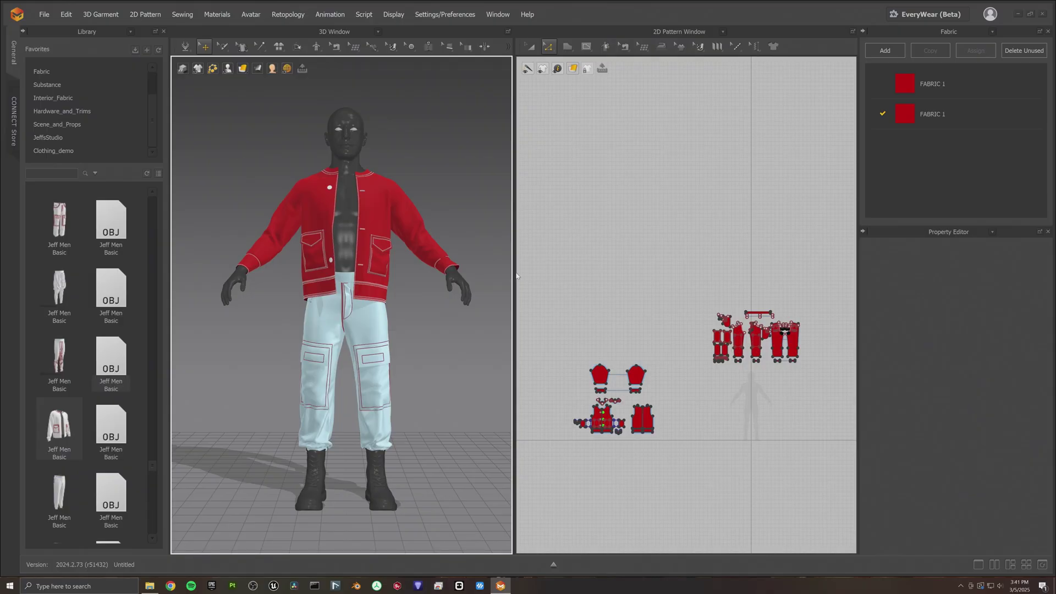
pyautogui.moveTo(670, 358); pyautogui.dragTo(550, 478)
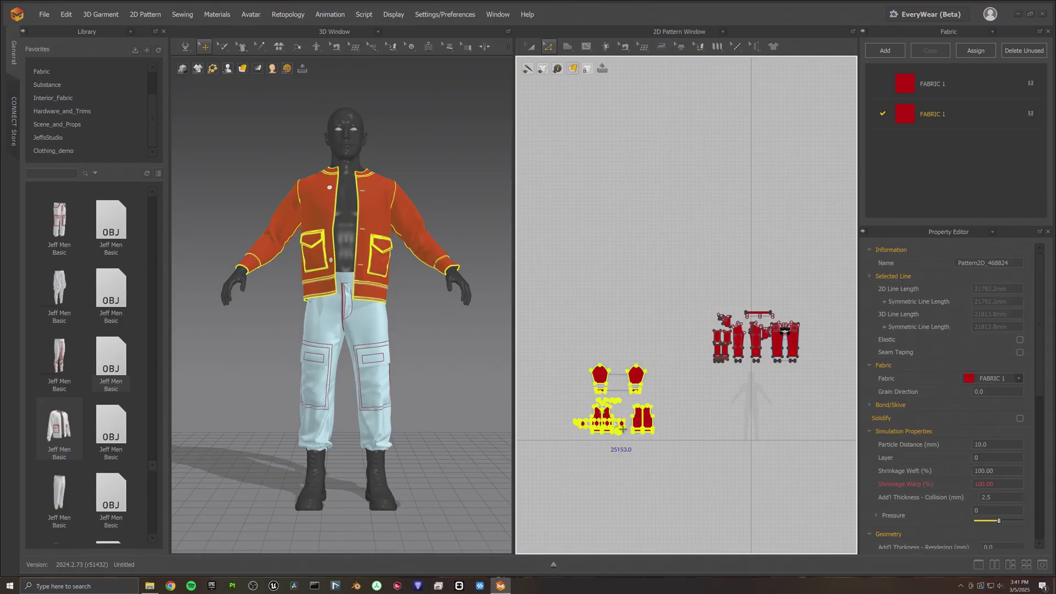
pyautogui.scroll(5, 340, 311)
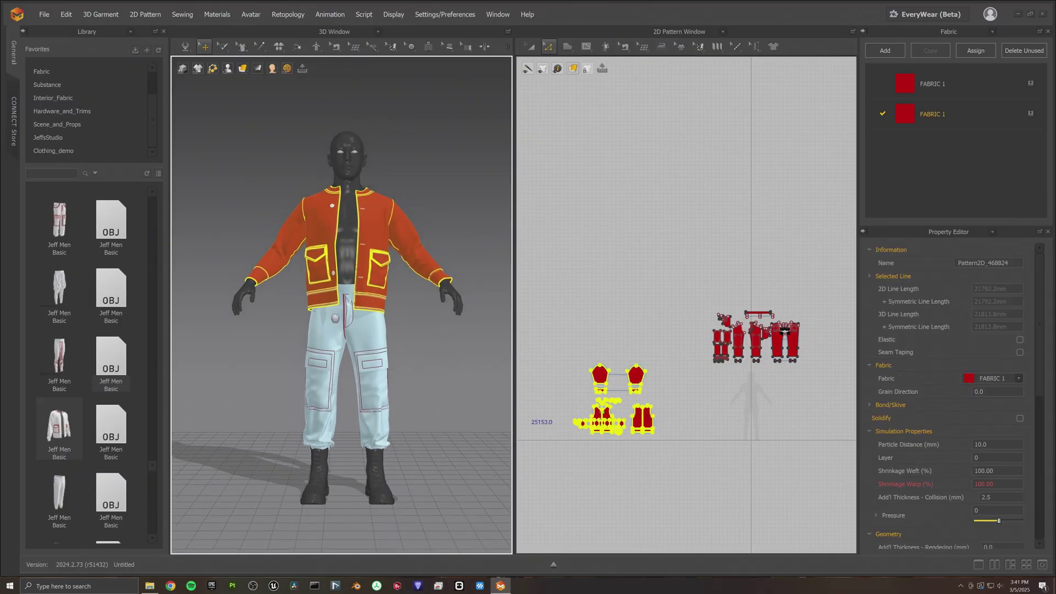
pyautogui.moveTo(338, 319); pyautogui.dragTo(359, 328, button='right')
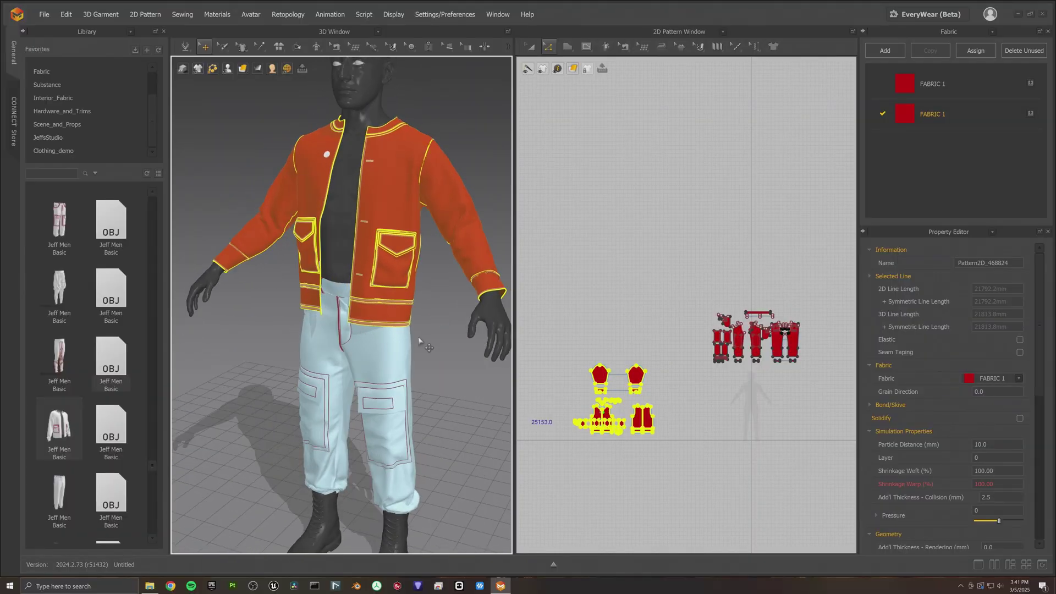
pyautogui.moveTo(659, 266); pyautogui.dragTo(824, 375)
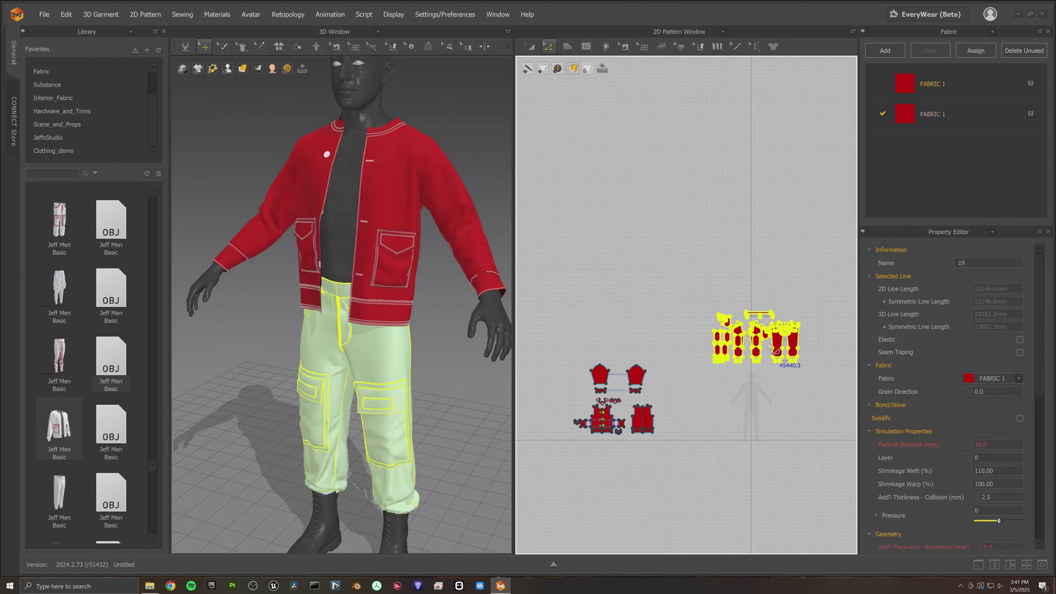
pyautogui.press('Delete')
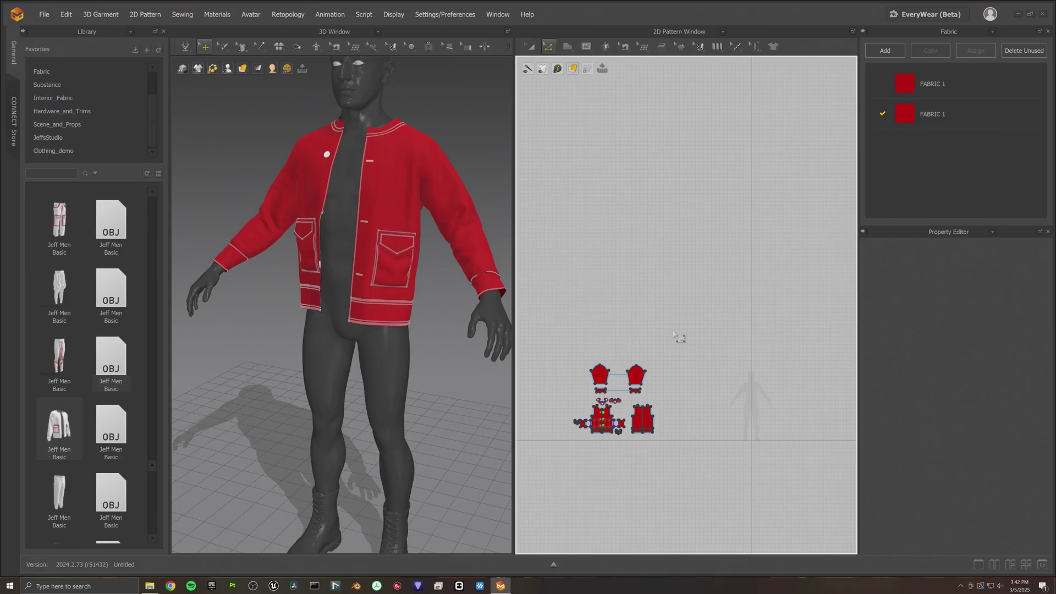
# Select all jacket patterns and start a USD export to the Clothing_demo folder with the file name tomas_jacket1
pyautogui.scroll(4, 675, 334)
pyautogui.scroll(-4, 682, 330)
pyautogui.moveTo(693, 327); pyautogui.dragTo(568, 445)
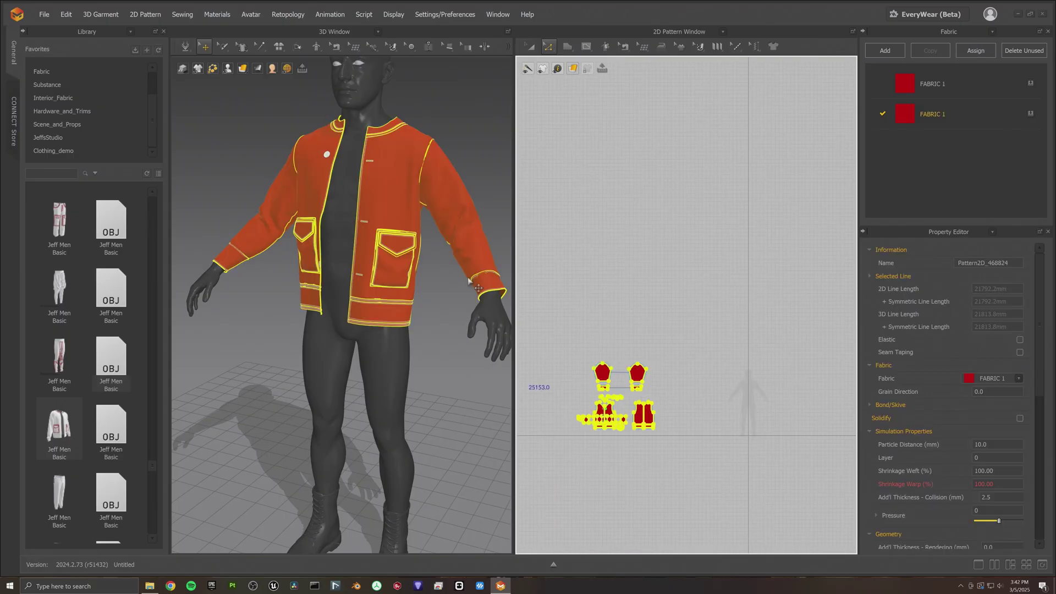
pyautogui.click(42, 15)
pyautogui.moveTo(81, 123)
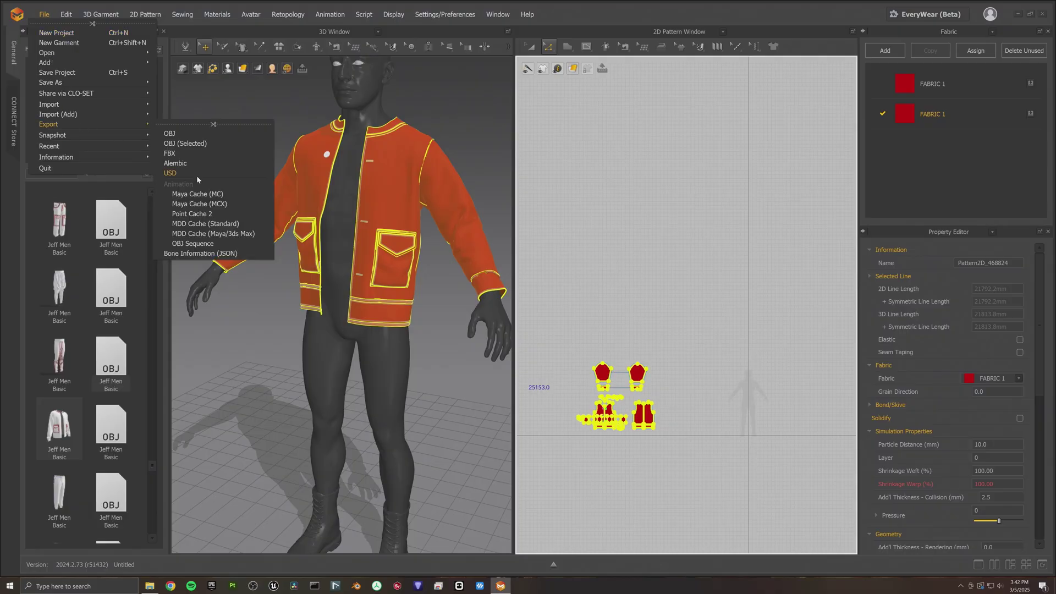
pyautogui.click(197, 174)
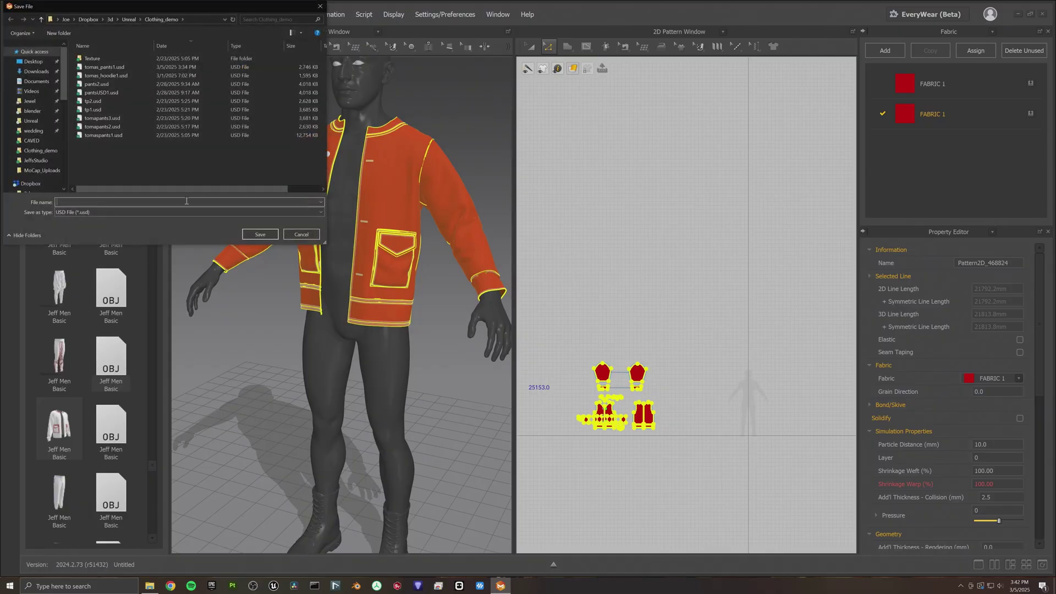
pyautogui.write('tomas_jacket1')
pyautogui.click(261, 234)
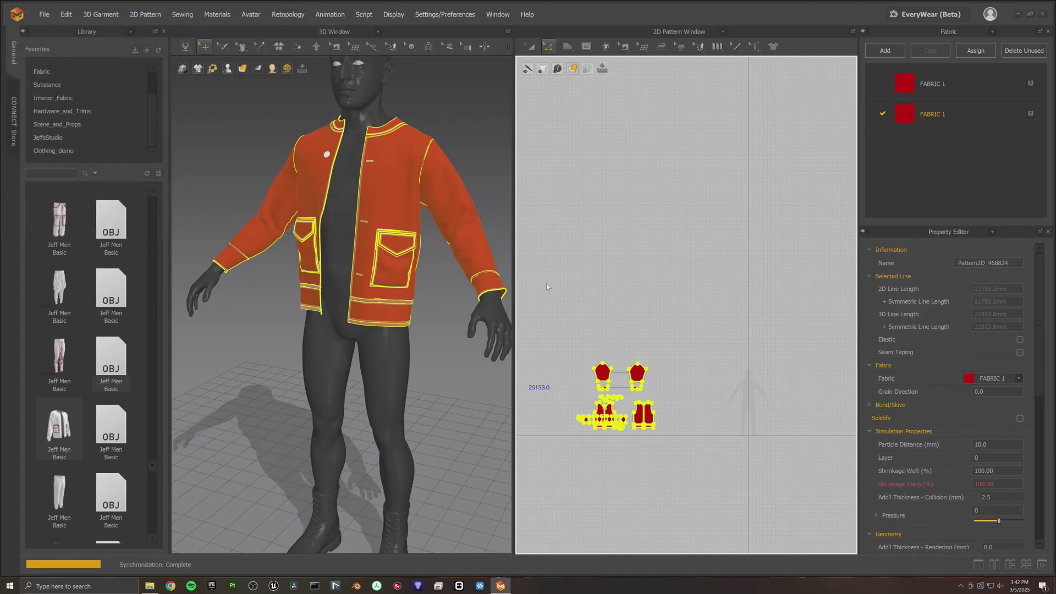
# Exclude materials, avatars, and graphics and trims from the USD export, and output the patterns as a single object
pyautogui.click(445, 215)
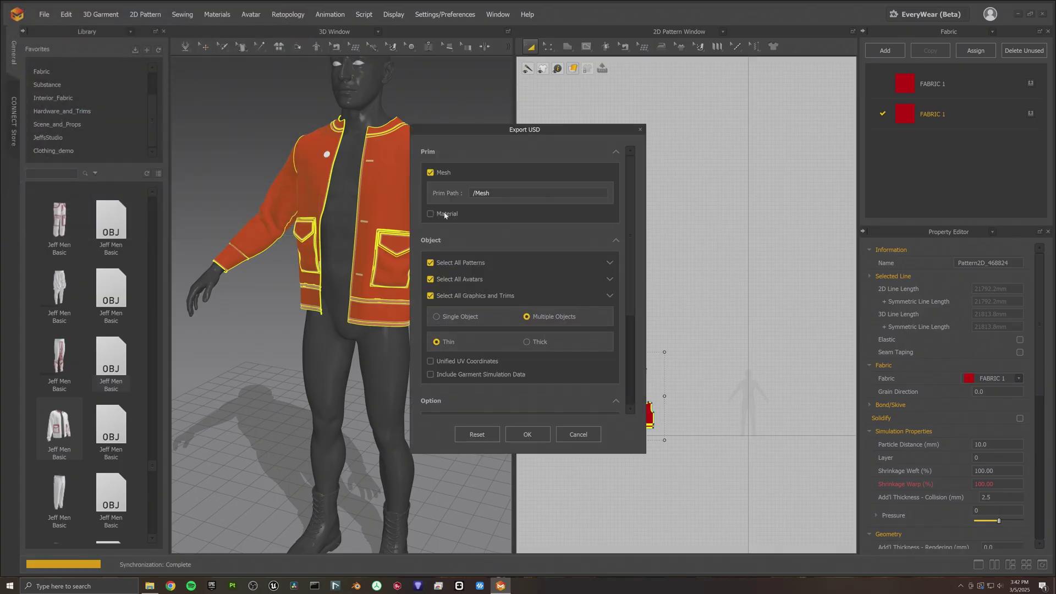
pyautogui.click(471, 278)
pyautogui.click(471, 297)
pyautogui.click(450, 317)
pyautogui.scroll(-1, 464, 324)
pyautogui.scroll(-1, 461, 317)
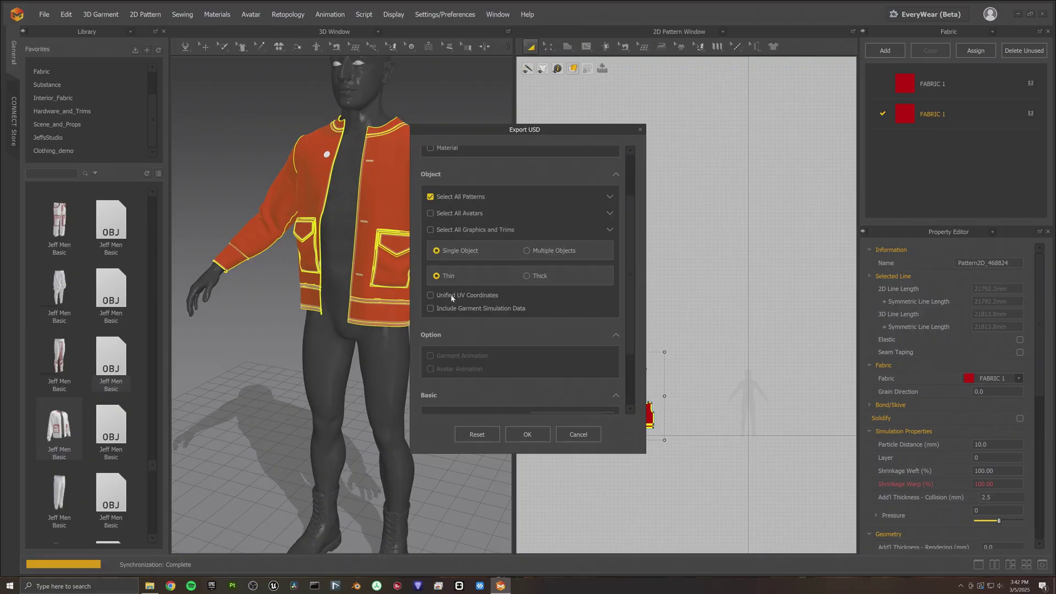
# Enable Unified UV Coordinates and Include Garment Simulation Data, and export the jacket at the default mm scale with Y as up axis
pyautogui.click(452, 297)
pyautogui.scroll(-5, 464, 309)
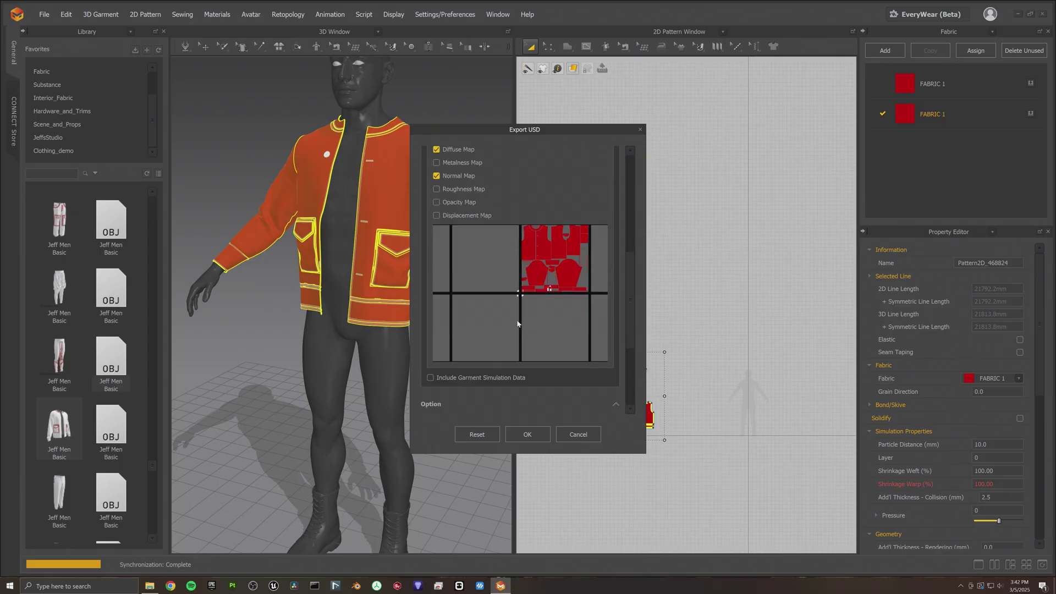
pyautogui.scroll(-2, 517, 323)
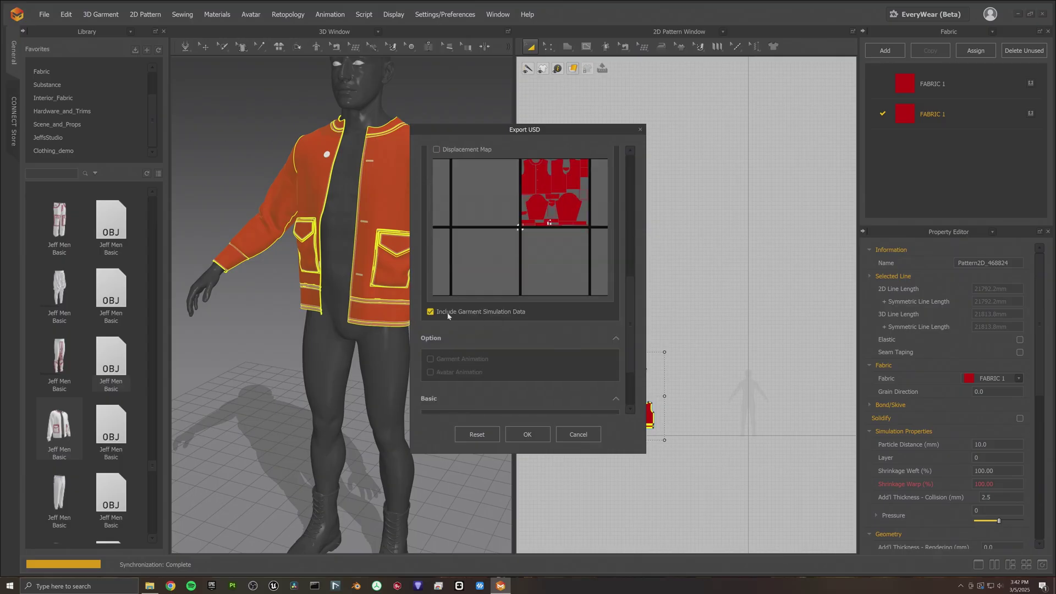
pyautogui.scroll(-3, 448, 314)
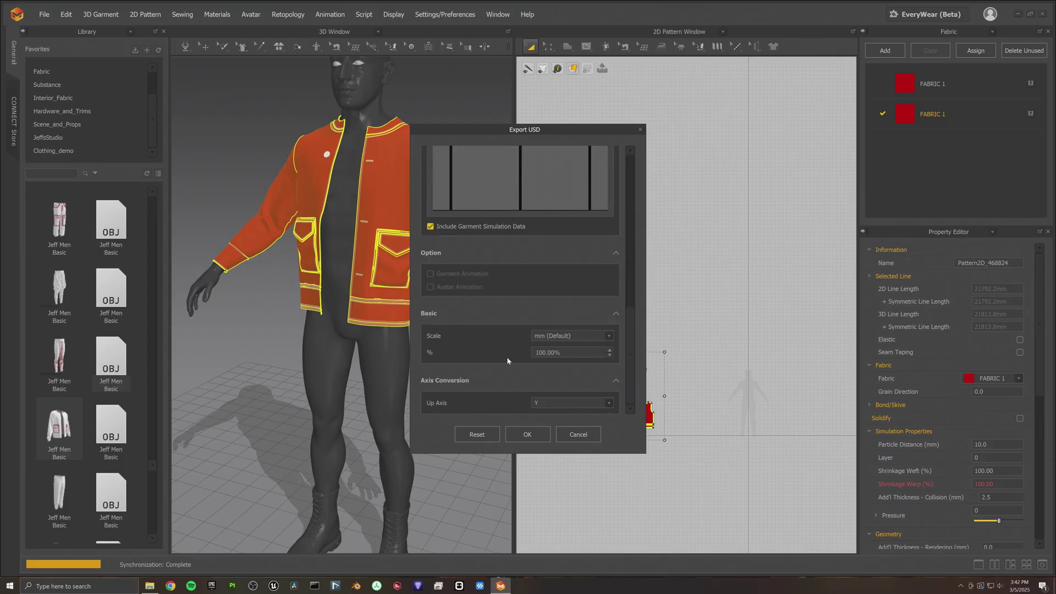
pyautogui.click(526, 434)
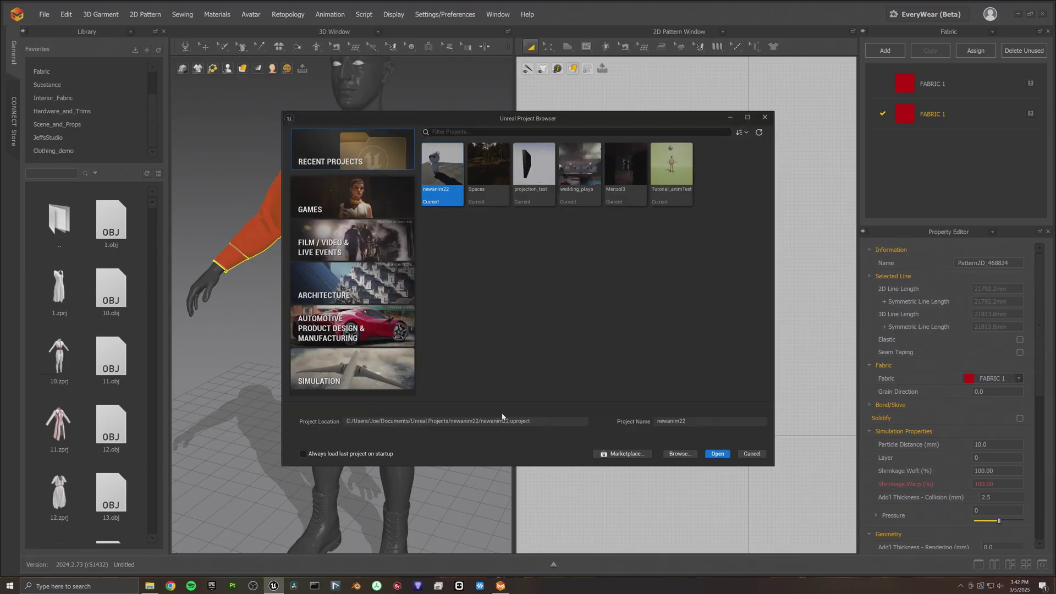
# Open the Tutorial_animTest project in Unreal Engine and place the Content Browser over the level viewport
pyautogui.doubleClick(681, 184)
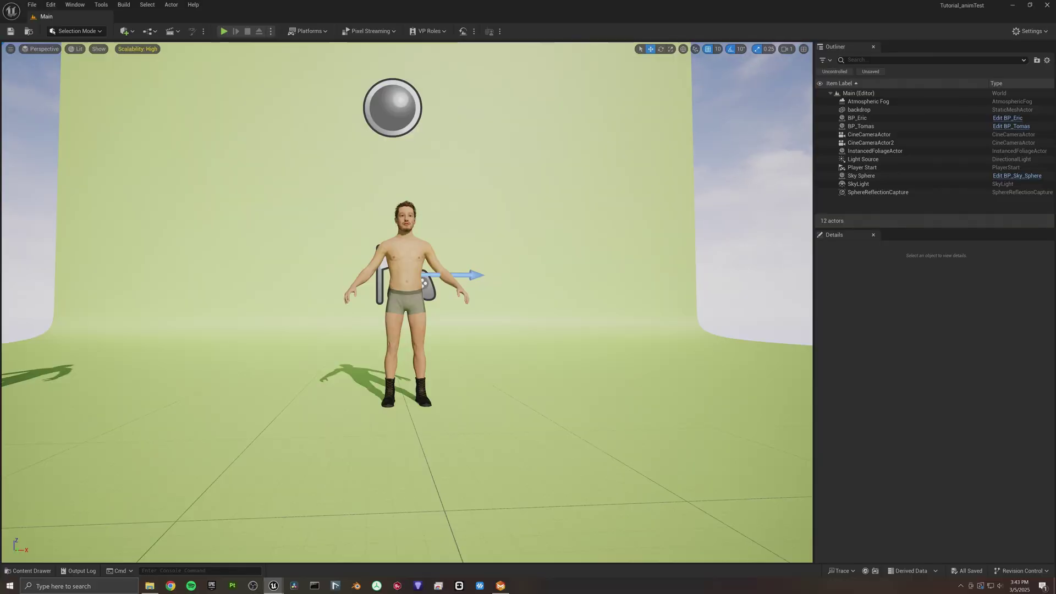
pyautogui.moveTo(0, 253); pyautogui.dragTo(535, 129)
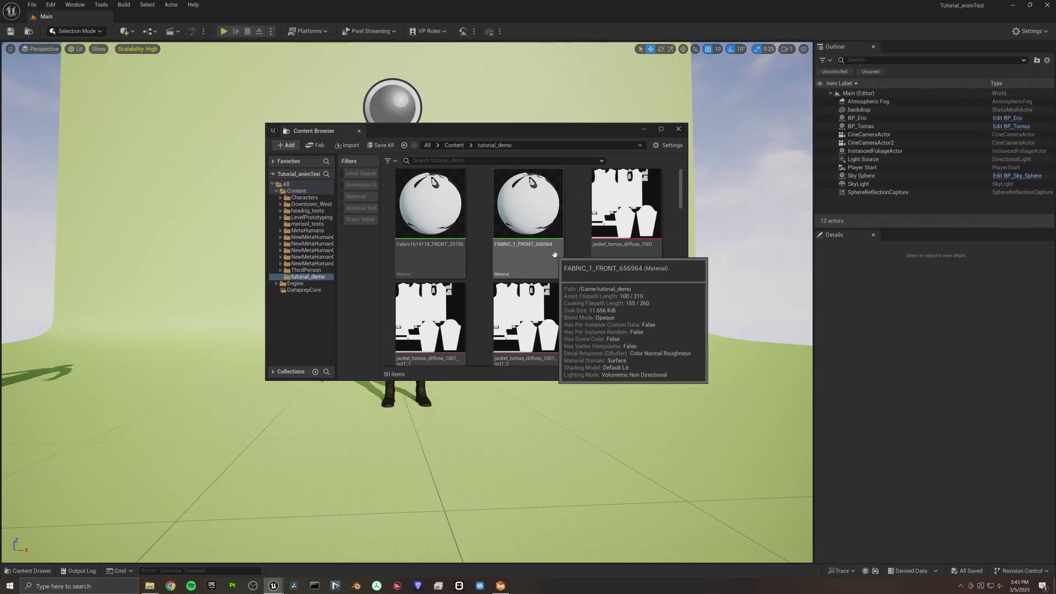
pyautogui.scroll(-2, 561, 270)
pyautogui.rightClick(573, 283)
pyautogui.moveTo(617, 471)
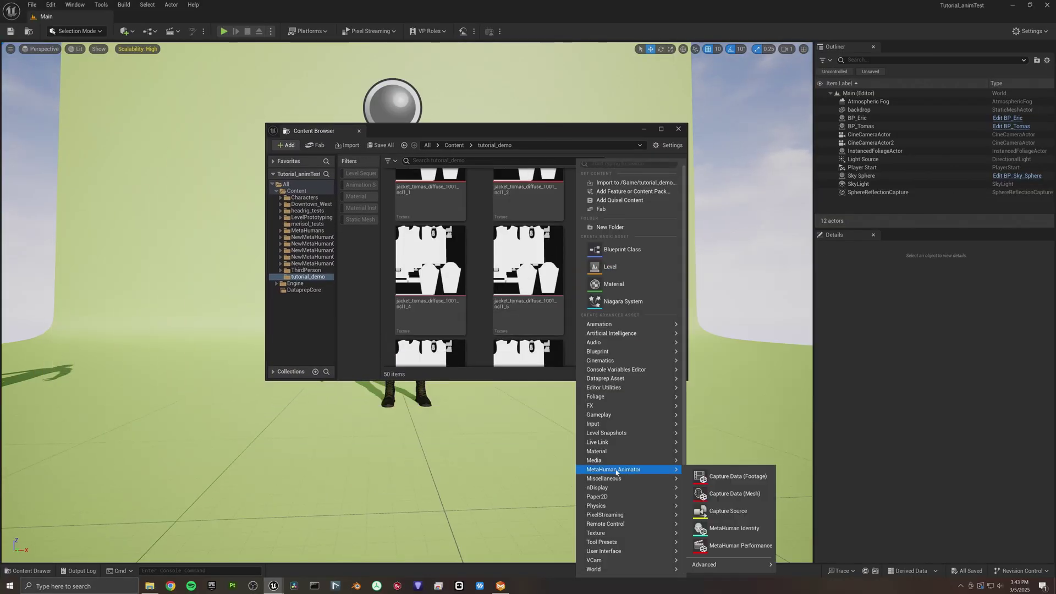
pyautogui.moveTo(605, 525)
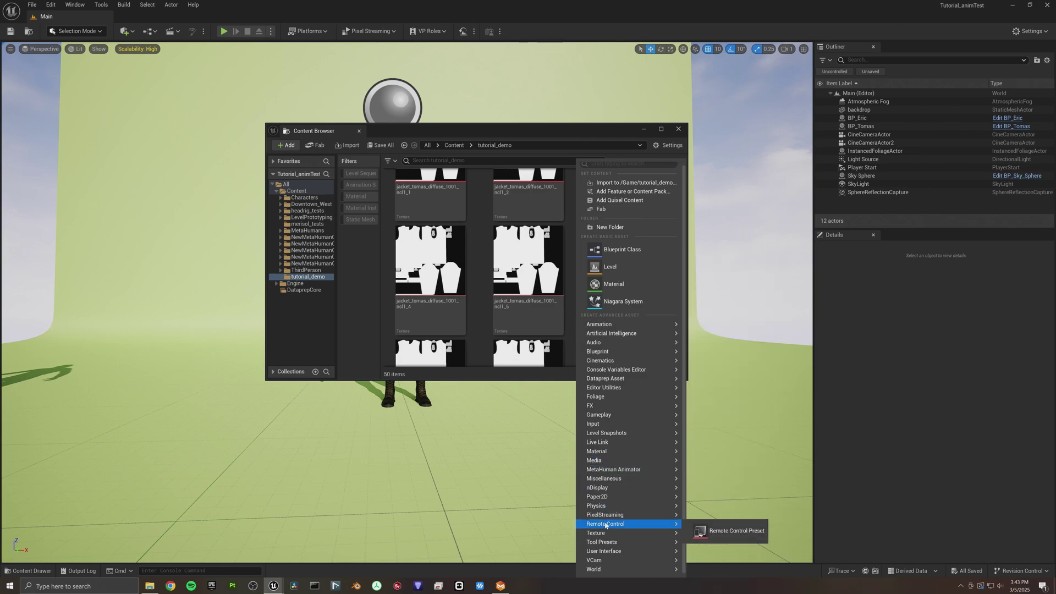
pyautogui.click(483, 321)
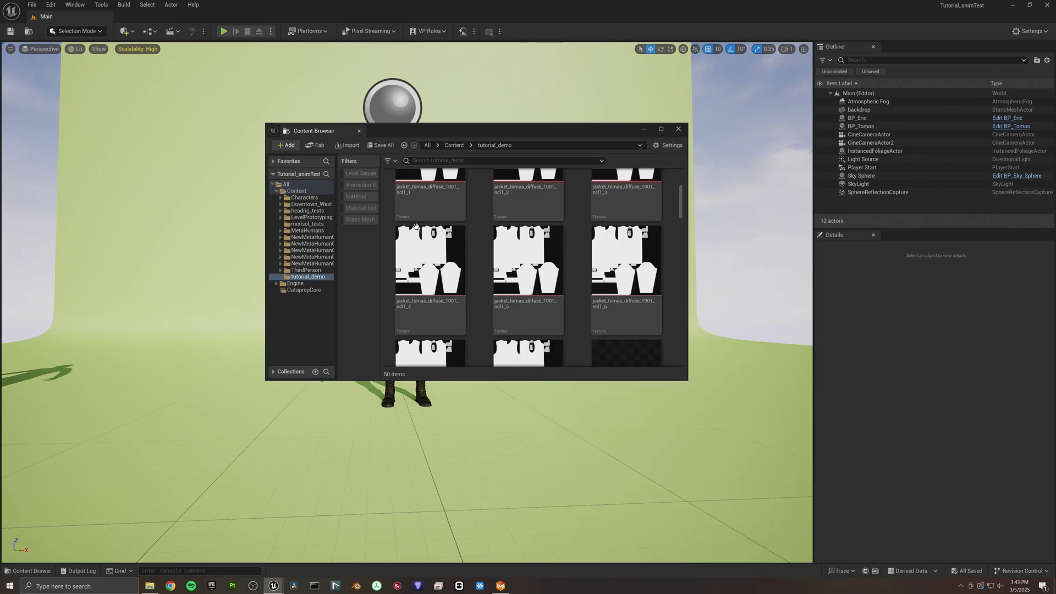
# Search the project's plugins for "cloth" and check whether the Chaos Cloth Asset and Chaos Cloth Asset Editor plugins are enabled
pyautogui.click(48, 4)
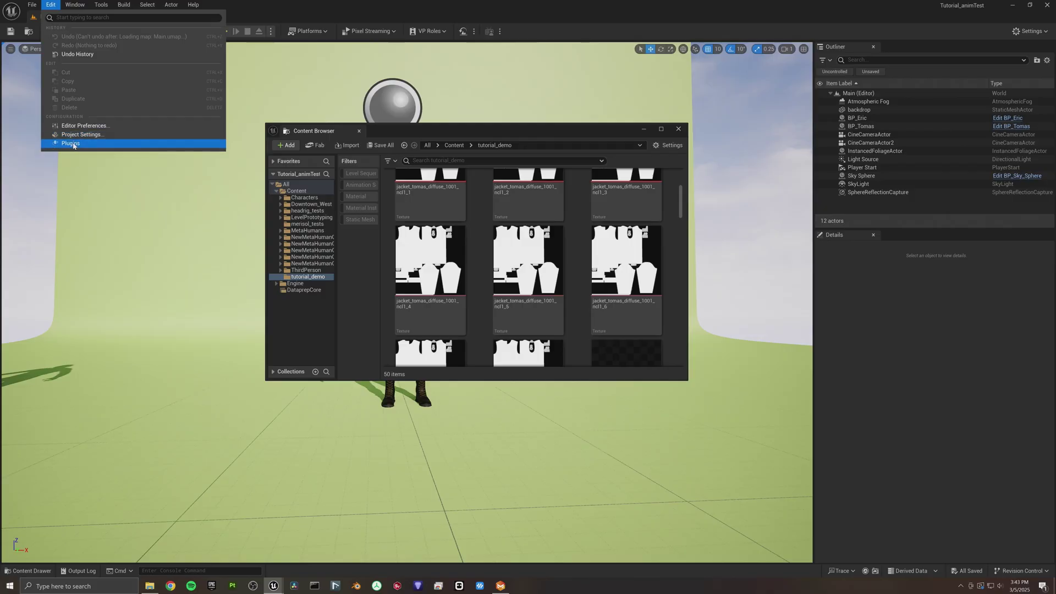
pyautogui.click(77, 138)
pyautogui.write('cloth')
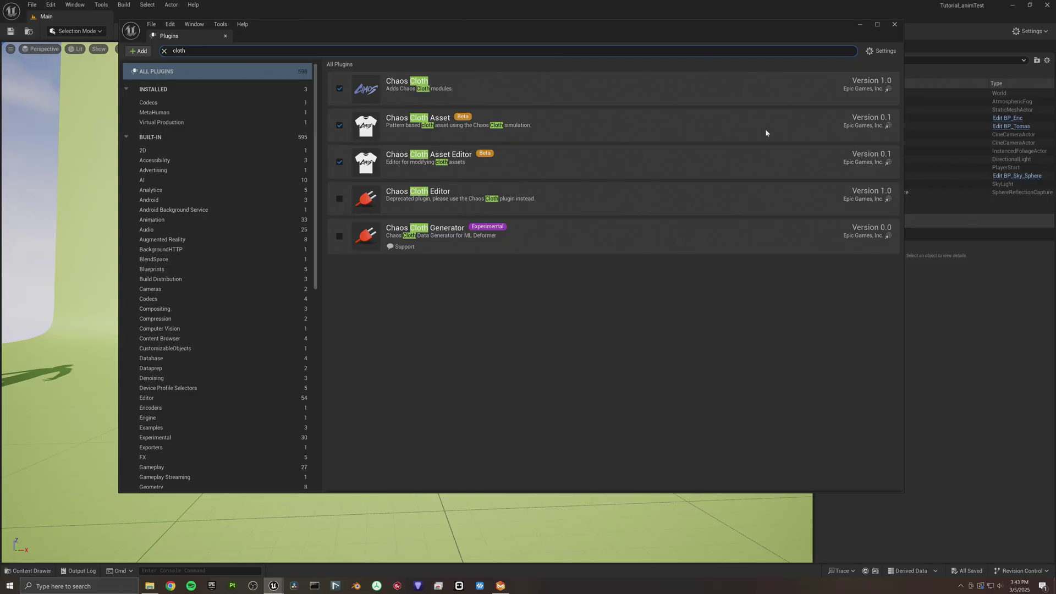
pyautogui.click(894, 25)
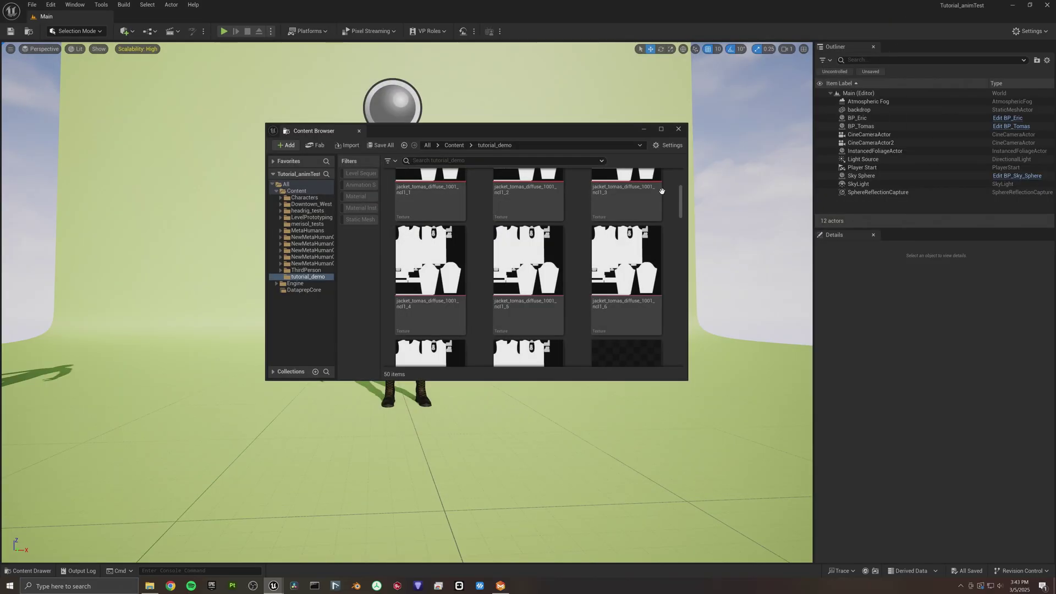
# Create a ClothAsset from the physics assets in the tutorial_demo folder and name it tomas_jacket1
pyautogui.rightClick(578, 279)
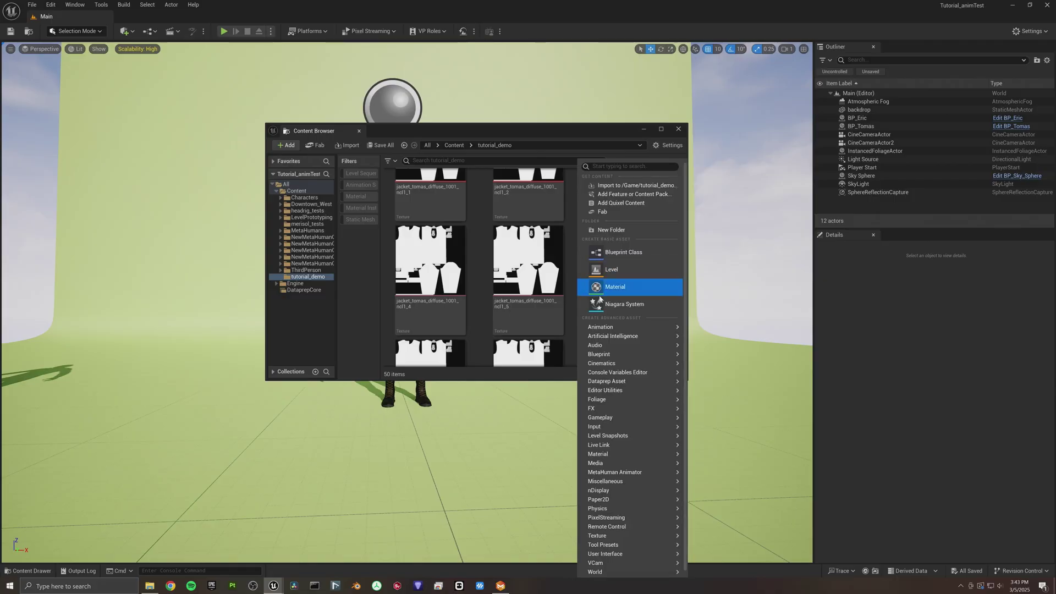
pyautogui.moveTo(615, 514)
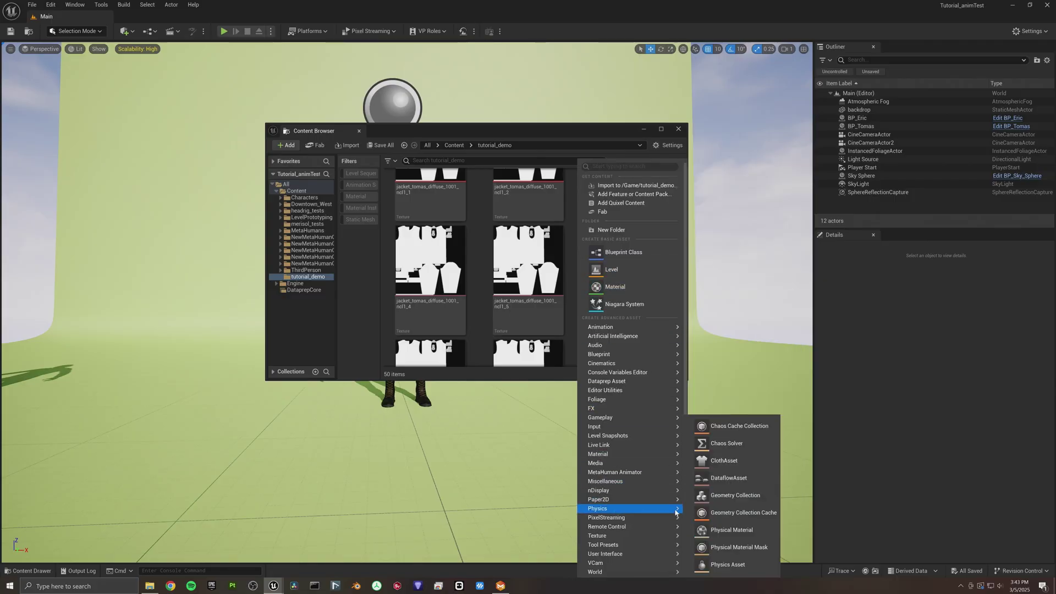
pyautogui.click(737, 461)
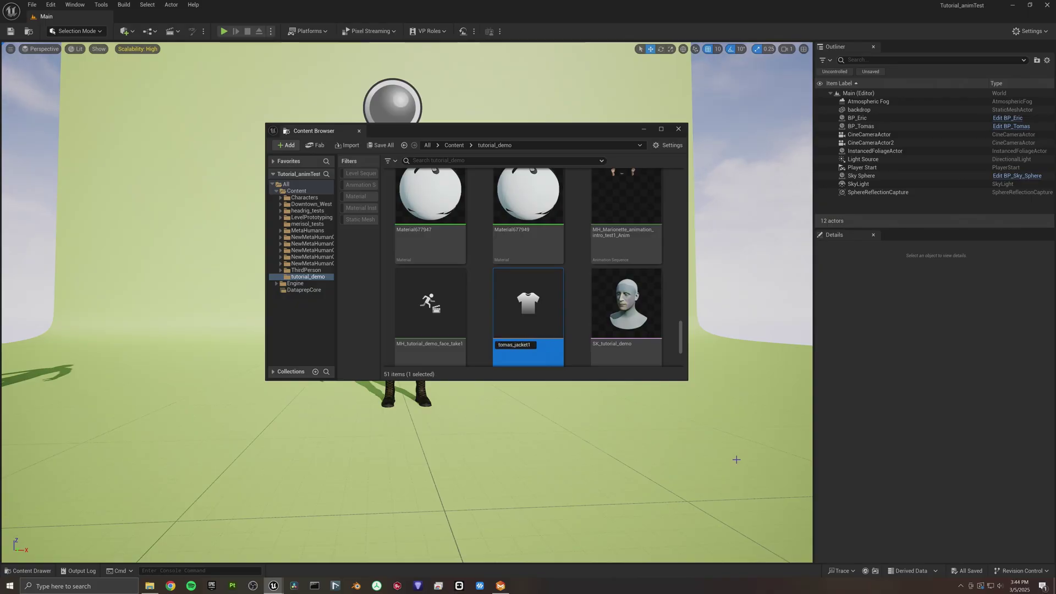
pyautogui.write('tomas_jacket1')
pyautogui.press('Return')
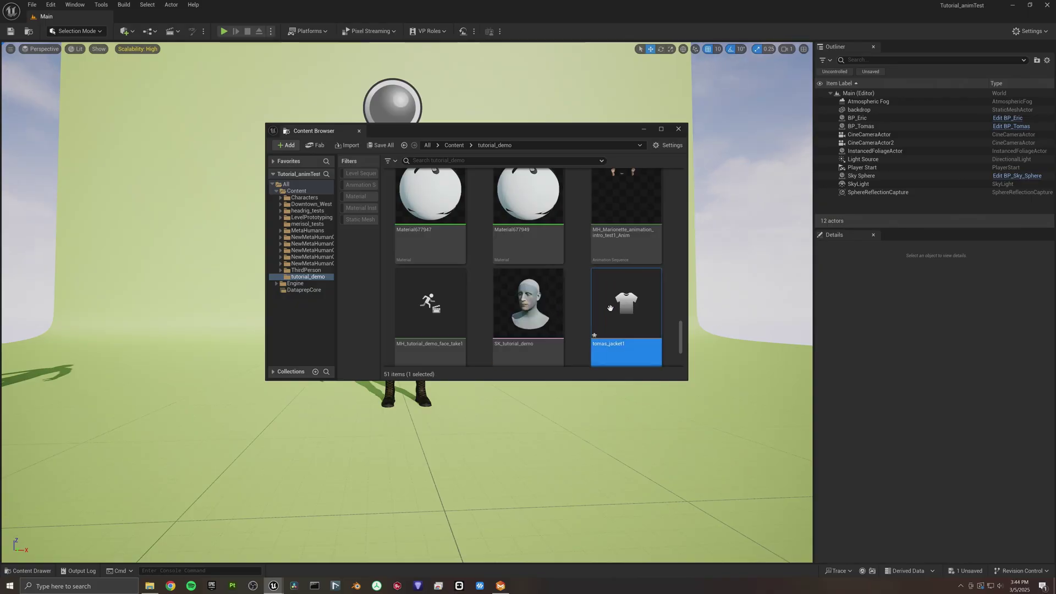
# Open the tomas_jacket1 cloth asset and set tomas_jacket1.usd as the USD file of its USDImport node
pyautogui.doubleClick(610, 312)
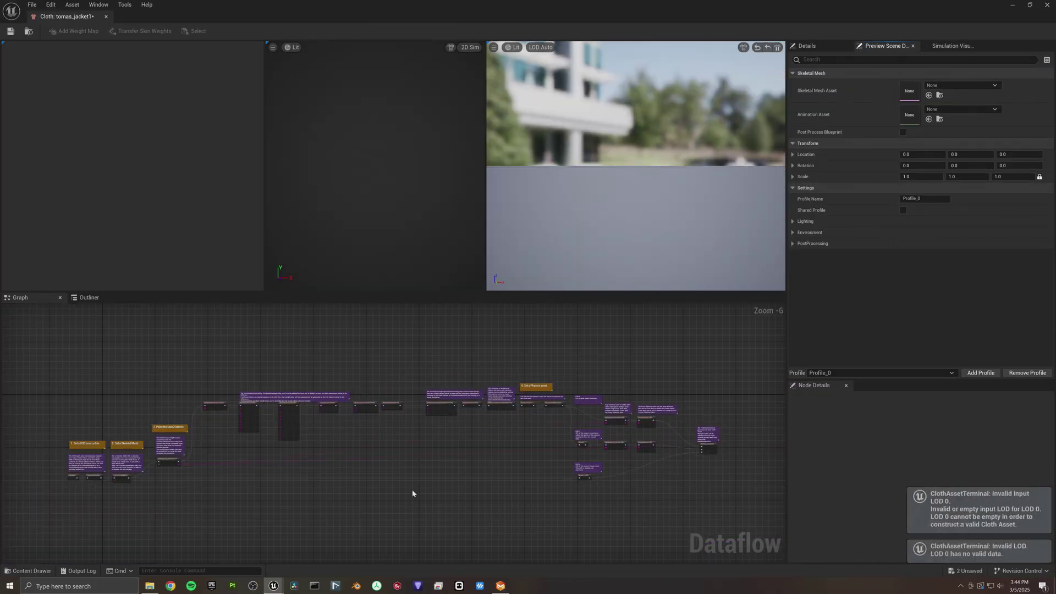
pyautogui.scroll(4, 341, 493)
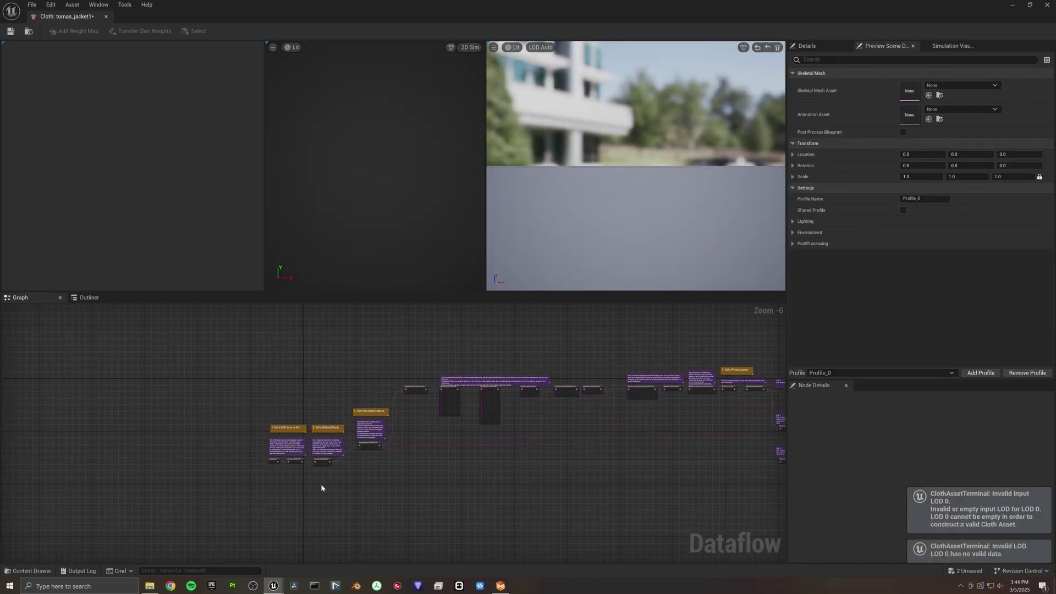
pyautogui.scroll(2, 279, 491)
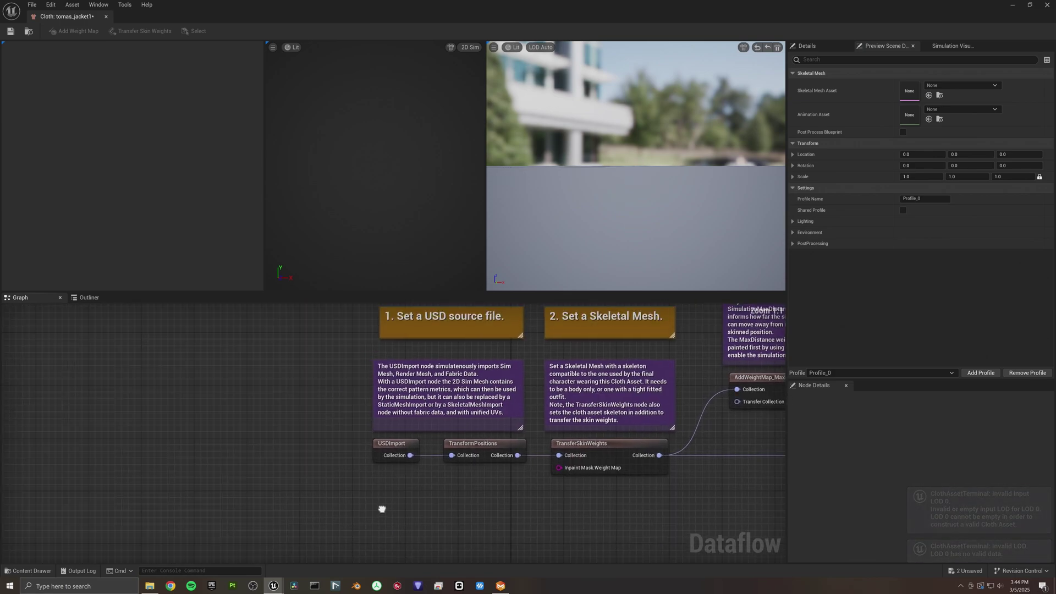
pyautogui.click(409, 447)
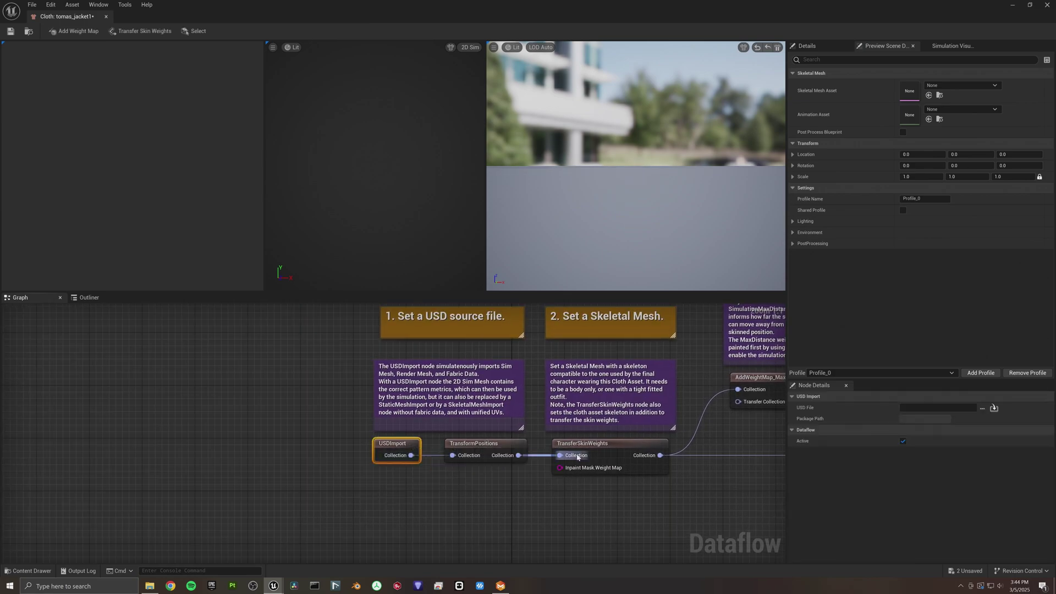
pyautogui.click(982, 408)
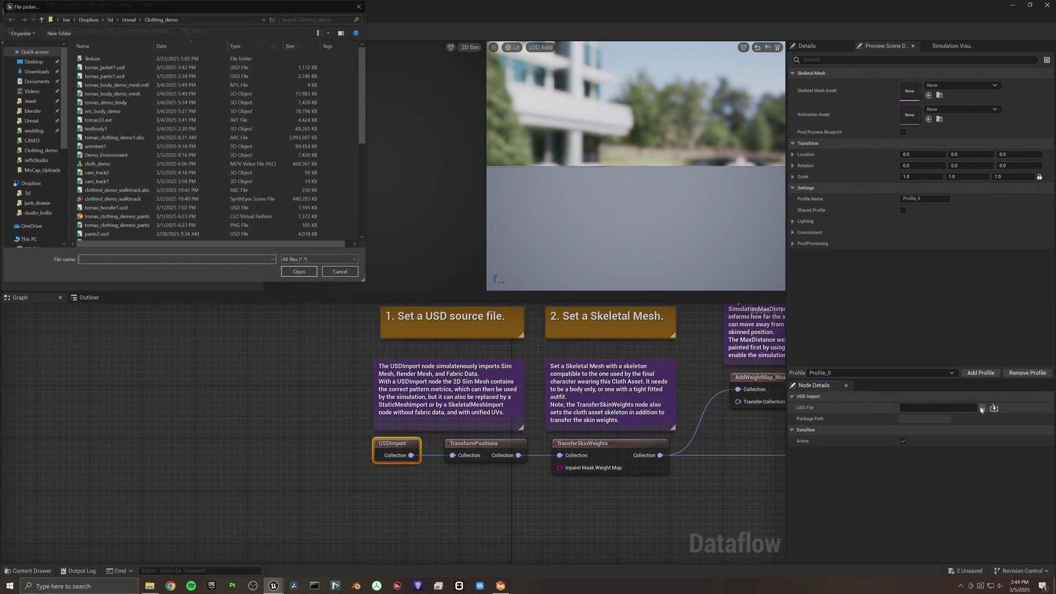
pyautogui.click(132, 67)
pyautogui.click(301, 273)
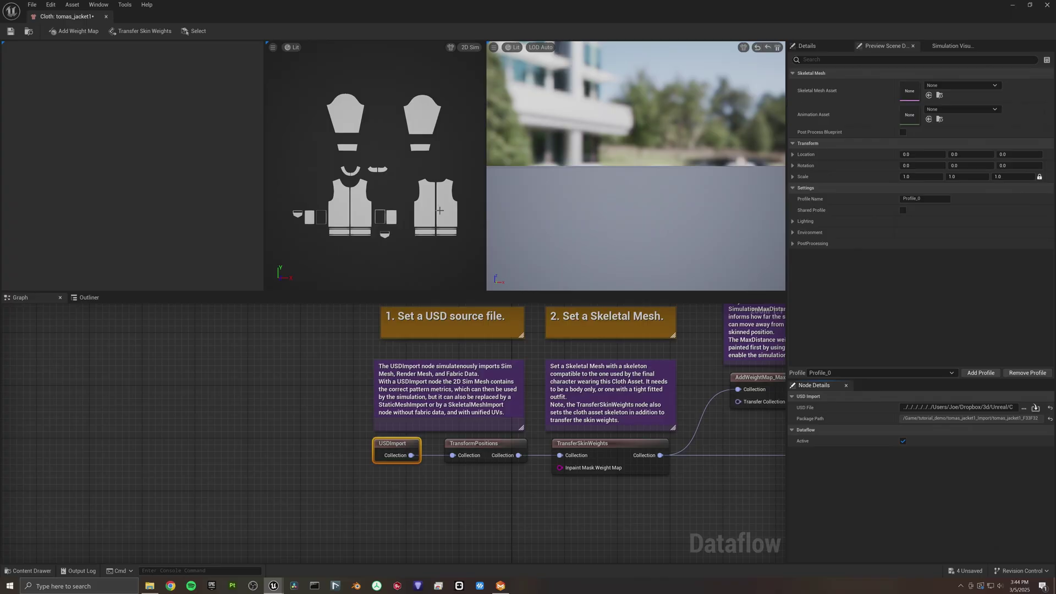
# Switch the cloth construction view of the jacket from the 2D Sim patterns to 3D Sim
pyautogui.click(471, 49)
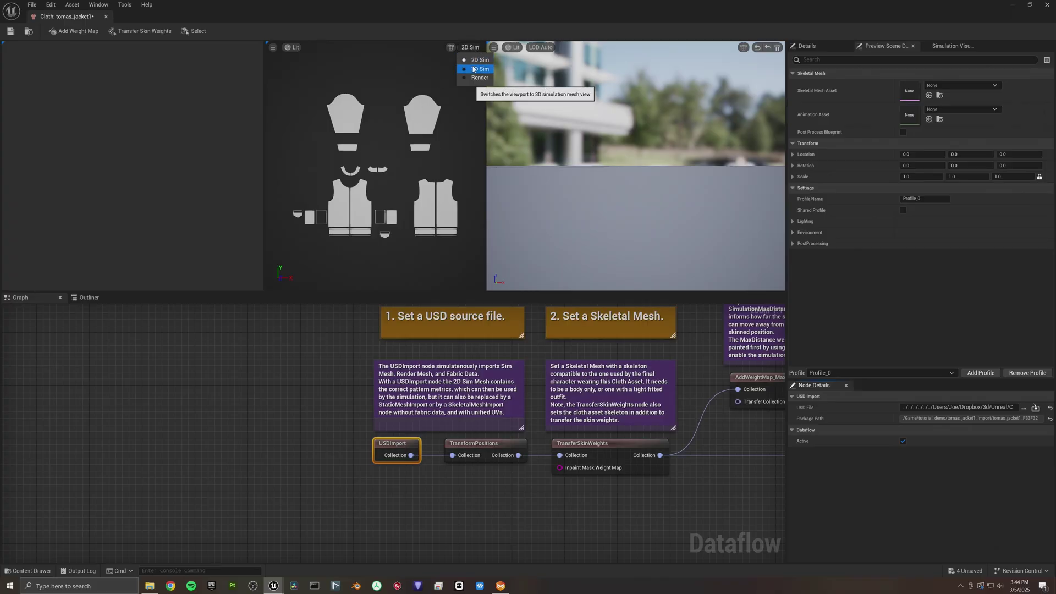
pyautogui.click(473, 70)
pyautogui.scroll(5, 390, 152)
pyautogui.scroll(-5, 399, 139)
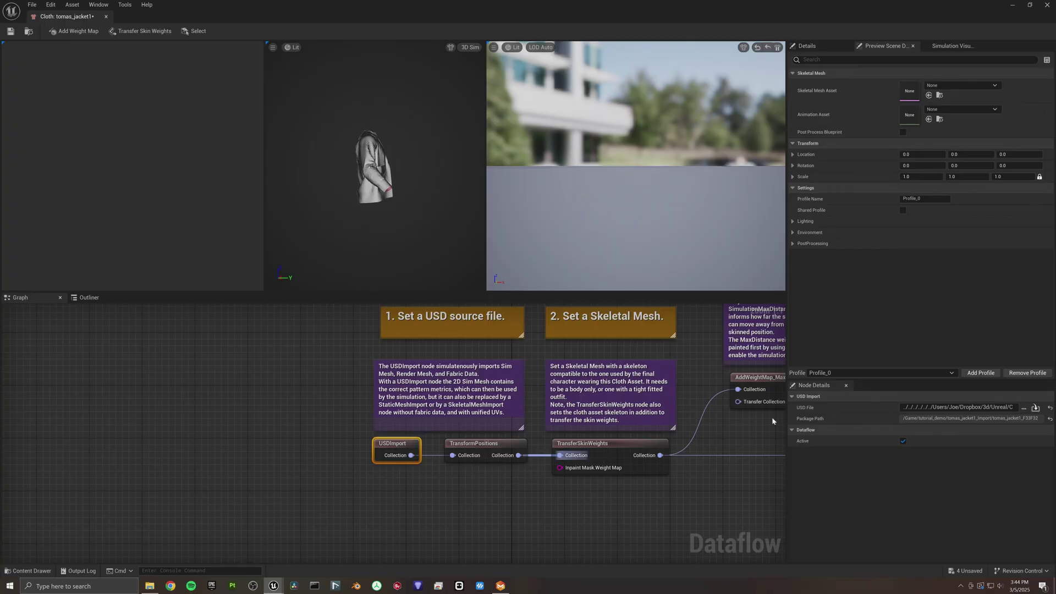
# Set the preview scene's skeletal mesh to Tomas's m_med_nrw_body
pyautogui.click(972, 86)
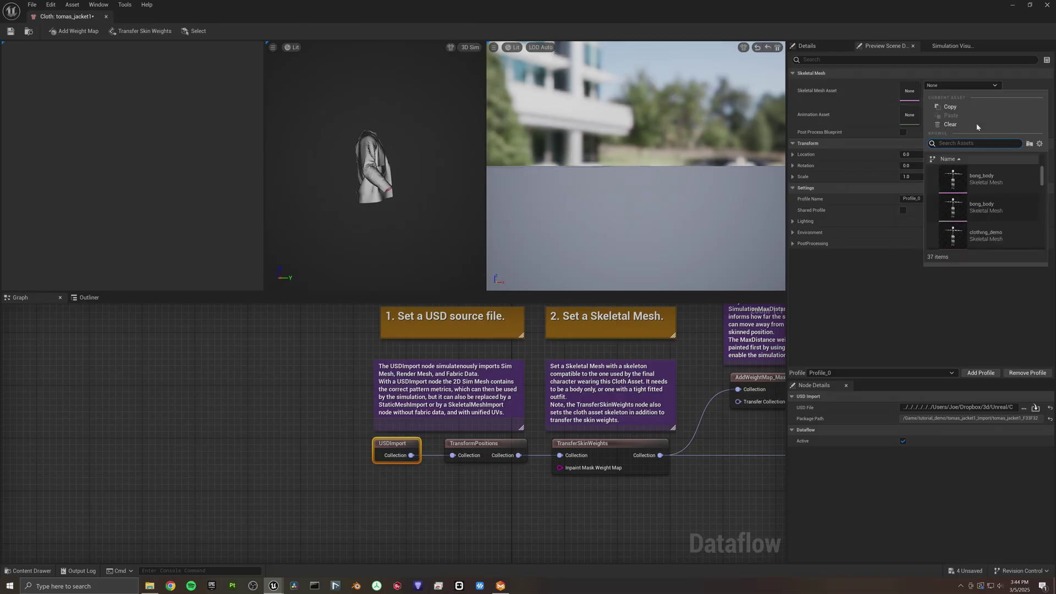
pyautogui.scroll(-5, 991, 214)
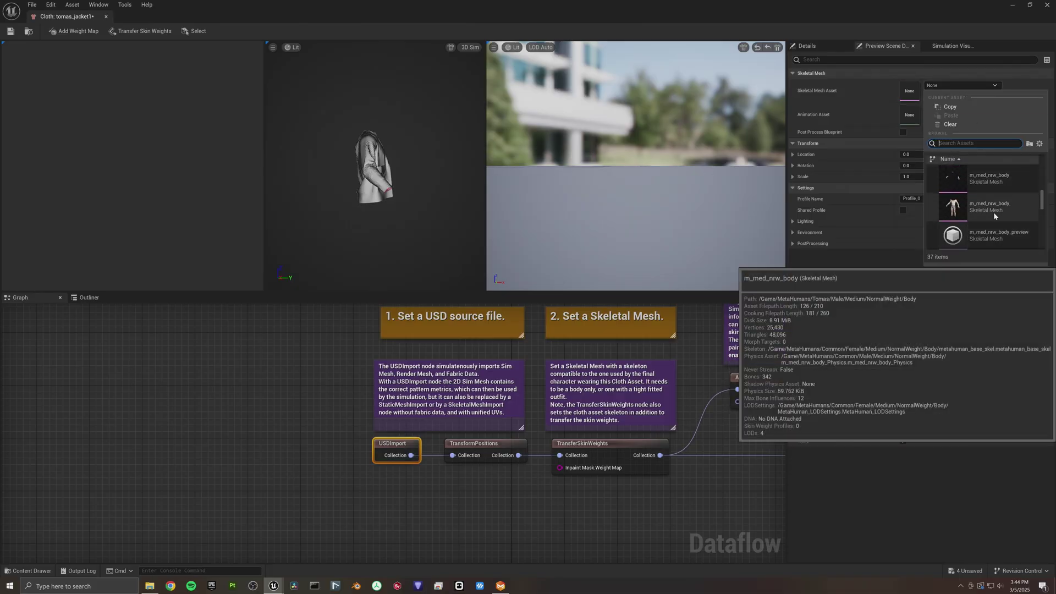
pyautogui.click(993, 214)
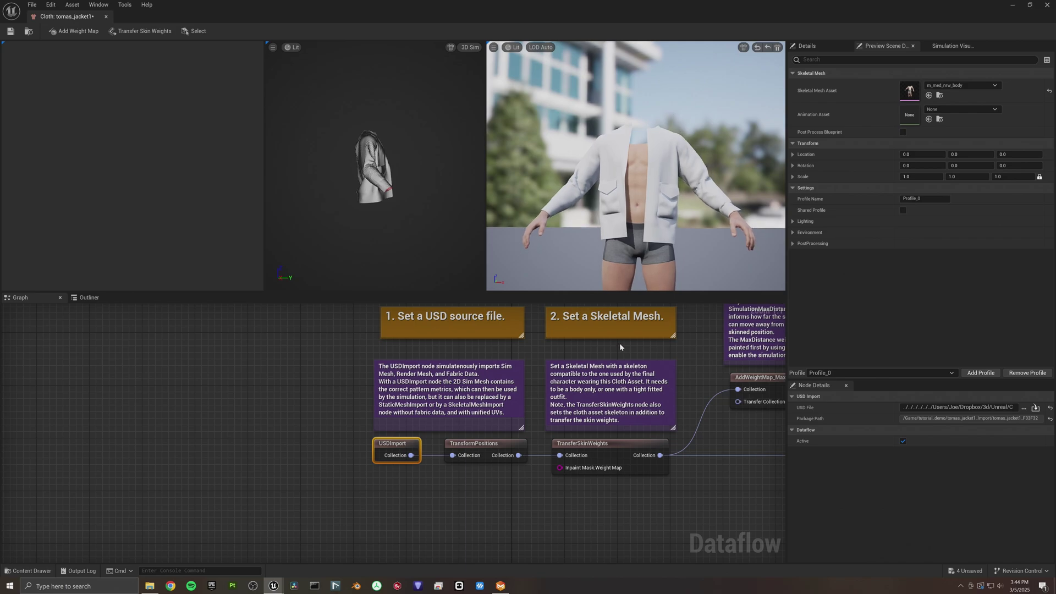
# Transfer skin weights to the jacket in the TransferSkinWeights node, using m_med_nrw_body_preview as the source mesh
pyautogui.click(628, 455)
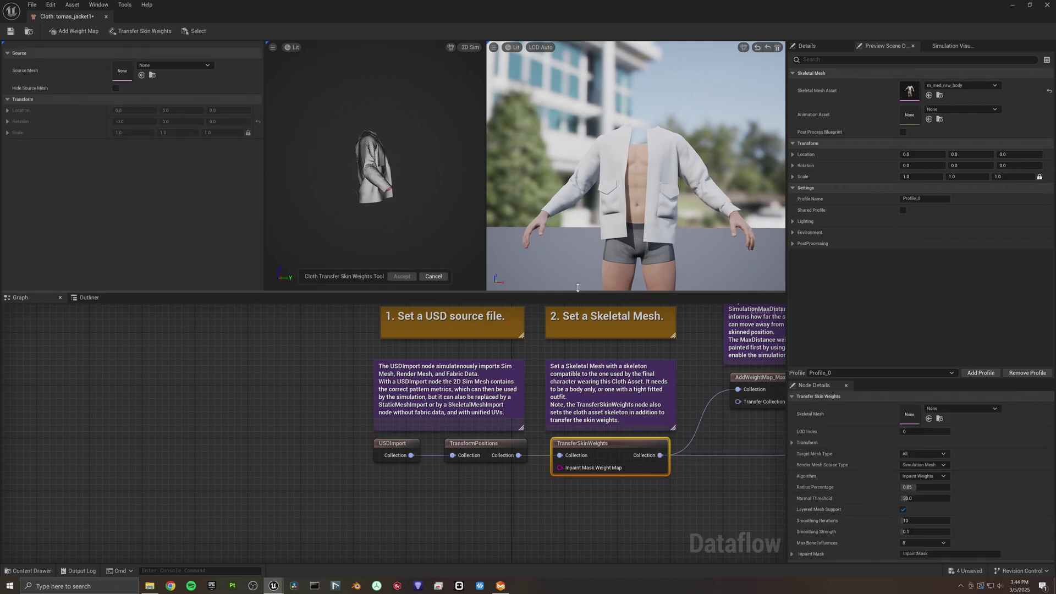
pyautogui.click(175, 66)
pyautogui.scroll(-5, 192, 205)
pyautogui.scroll(-4, 193, 206)
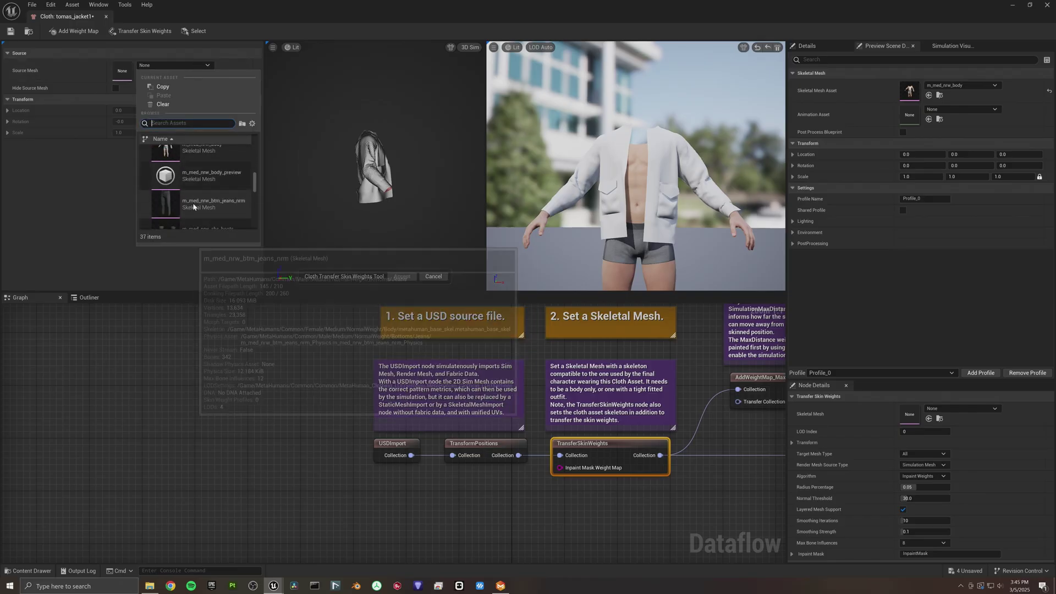
pyautogui.click(201, 175)
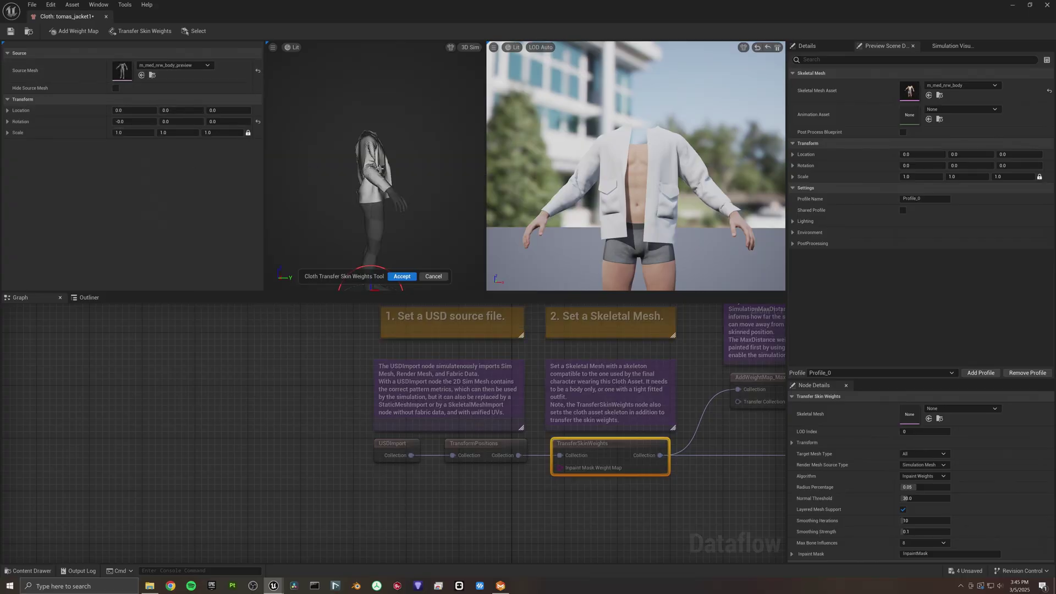
pyautogui.click(402, 277)
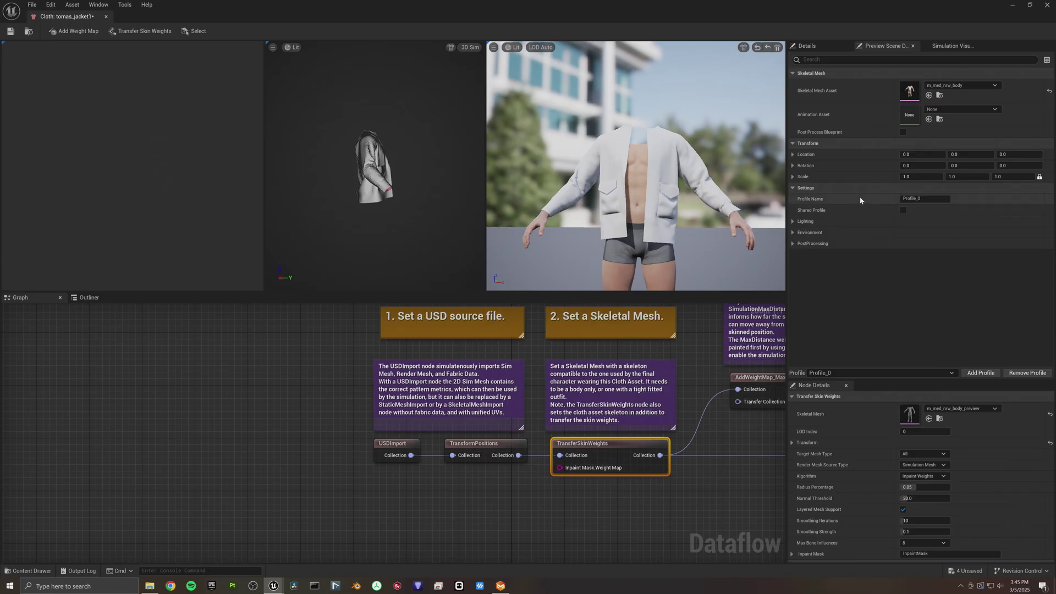
# Assign clothing_demo_3_Anim as the preview animation and play it, viewing the jacket's motion from several sides
pyautogui.click(976, 110)
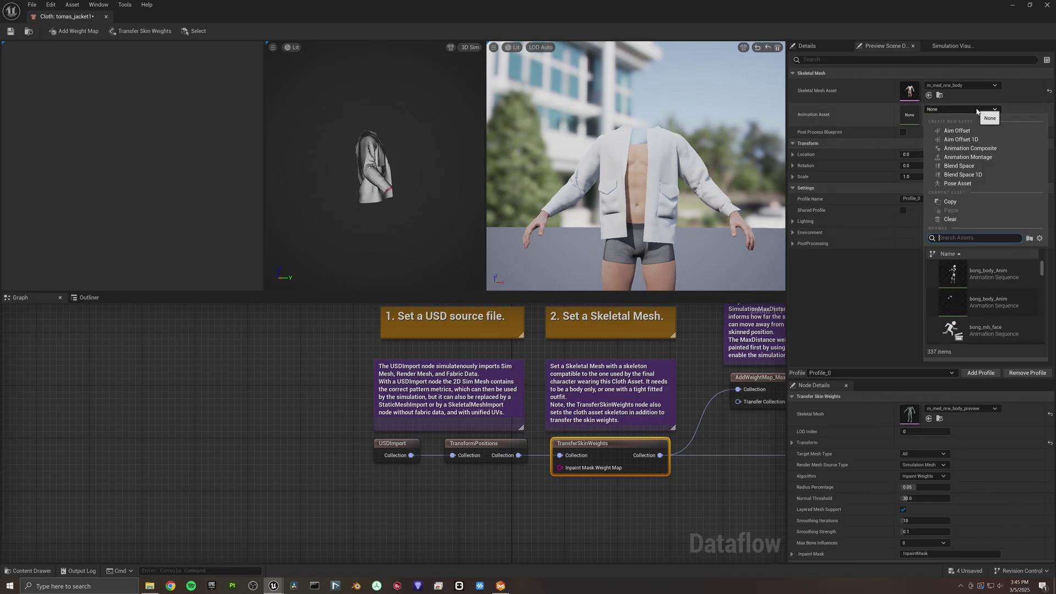
pyautogui.scroll(-5, 975, 303)
pyautogui.scroll(-3, 975, 303)
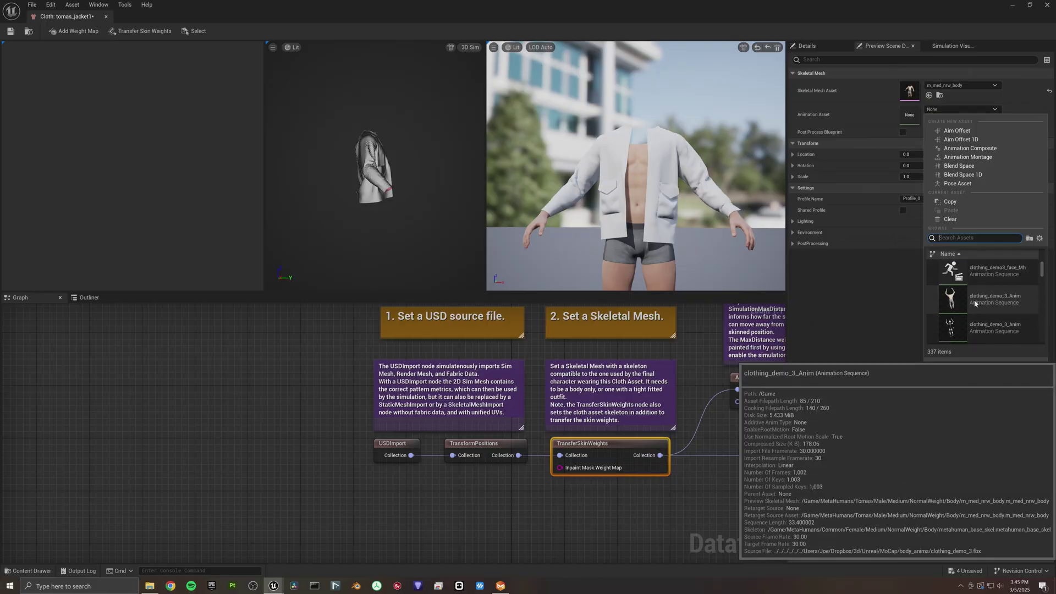
pyautogui.click(960, 300)
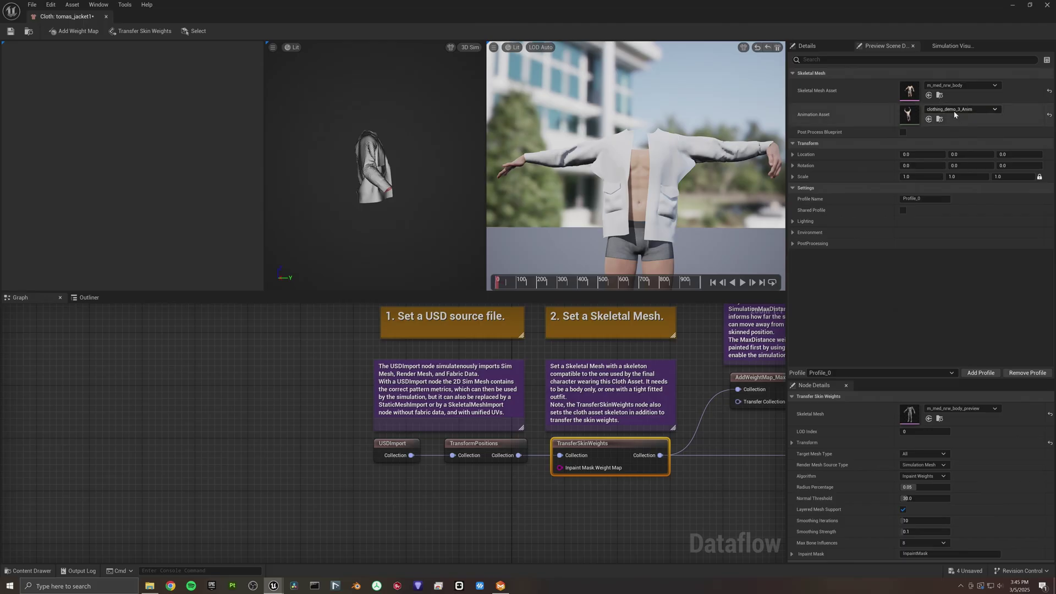
pyautogui.click(742, 282)
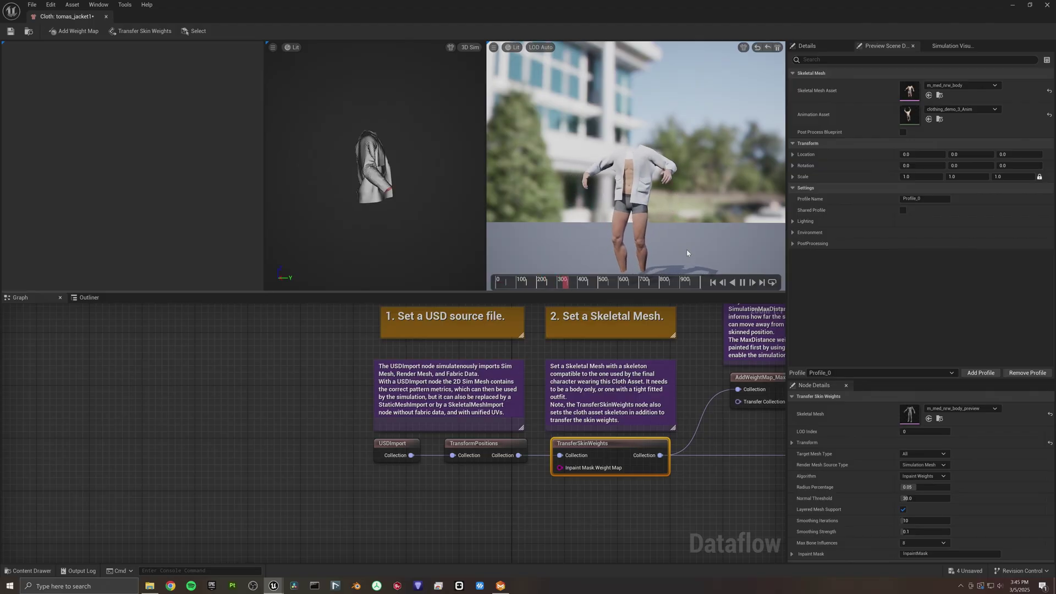
pyautogui.keyDown('alt'); pyautogui.moveTo(686, 253); pyautogui.dragTo(591, 263); pyautogui.keyUp('alt')
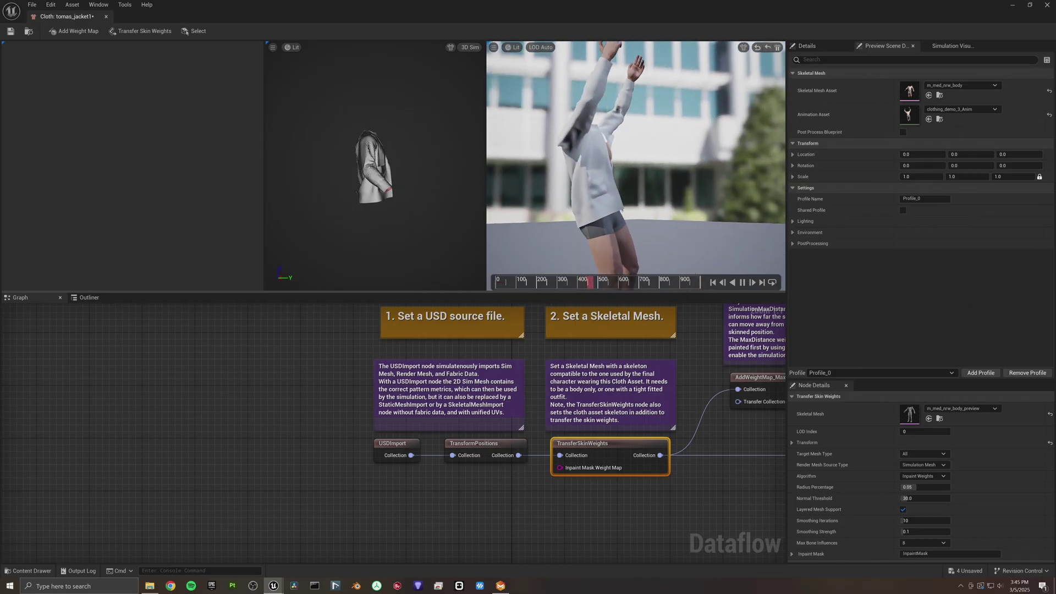
pyautogui.keyDown('alt'); pyautogui.moveTo(605, 165); pyautogui.dragTo(679, 181); pyautogui.keyUp('alt')
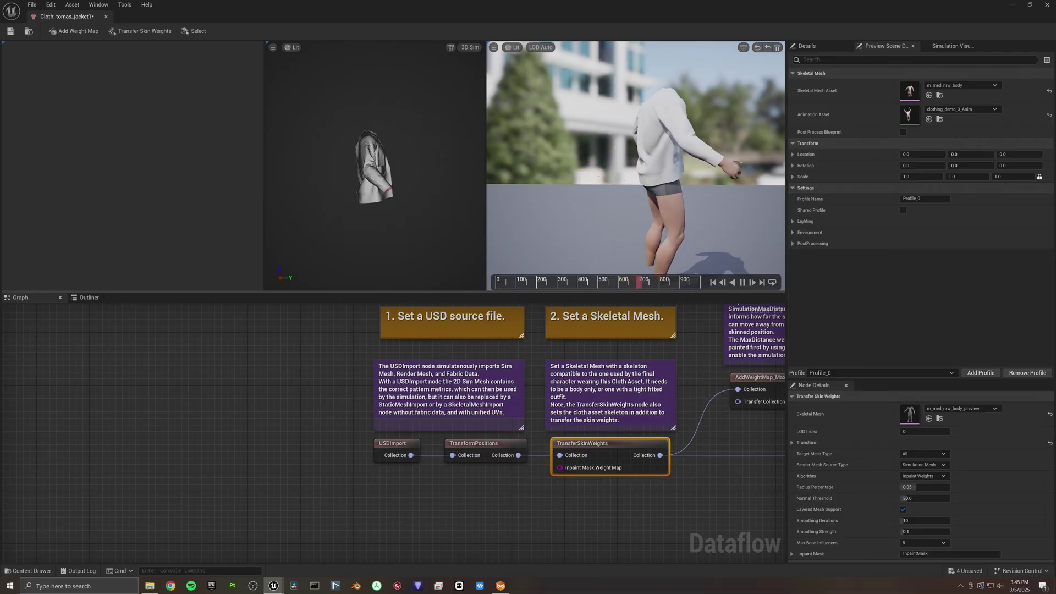
# Pause the preview animation and set the SetPhysicsAsset node's physics asset to m_med_nrw_body_Physics
pyautogui.scroll(-2, 700, 388)
pyautogui.moveTo(700, 388); pyautogui.dragTo(509, 390, button='right')
pyautogui.moveTo(642, 378)
pyautogui.mouseDown(button='right')
pyautogui.moveTo(603, 365)
pyautogui.moveTo(459, 427)
pyautogui.mouseUp(button='right')
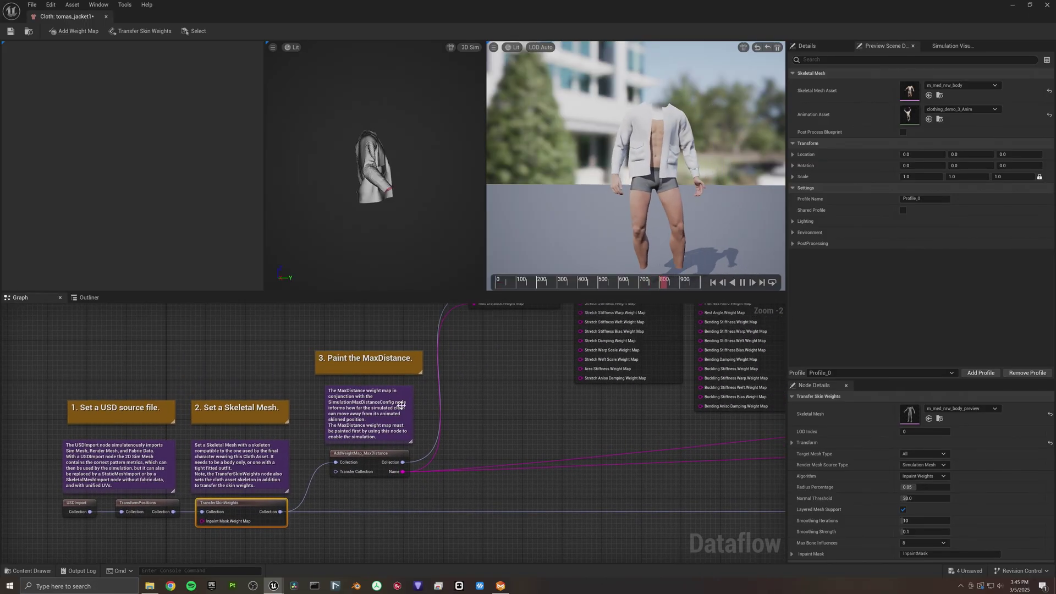
pyautogui.moveTo(400, 404); pyautogui.dragTo(370, 453, button='right')
pyautogui.moveTo(645, 443); pyautogui.dragTo(365, 445, button='right')
pyautogui.moveTo(555, 440); pyautogui.dragTo(375, 431, button='right')
pyautogui.moveTo(504, 428); pyautogui.dragTo(281, 430, button='right')
pyautogui.moveTo(423, 430); pyautogui.dragTo(373, 425, button='right')
pyautogui.moveTo(506, 400); pyautogui.dragTo(496, 412, button='right')
pyautogui.click(497, 379)
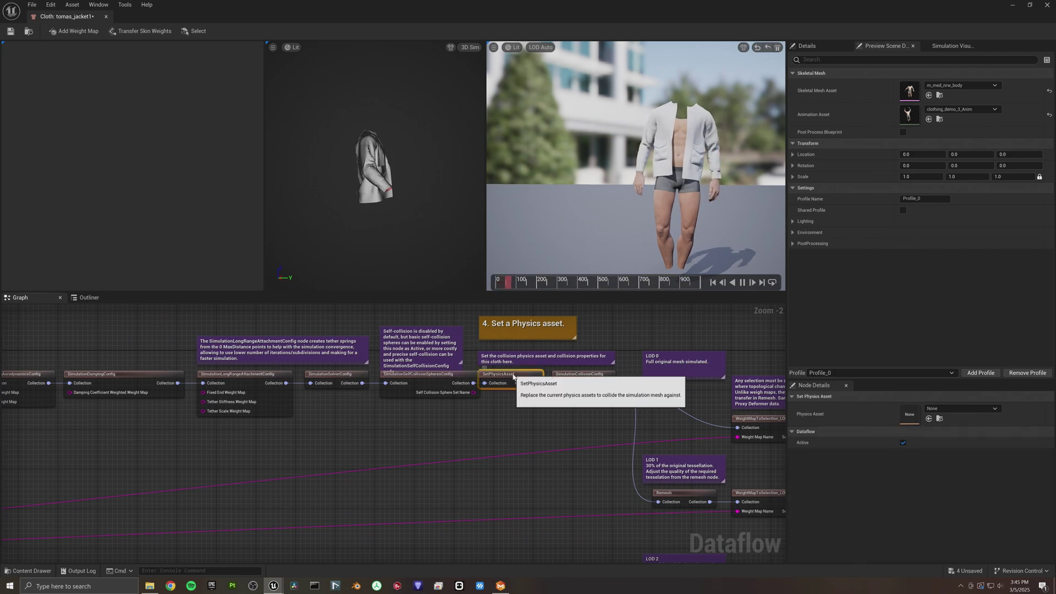
pyautogui.click(743, 282)
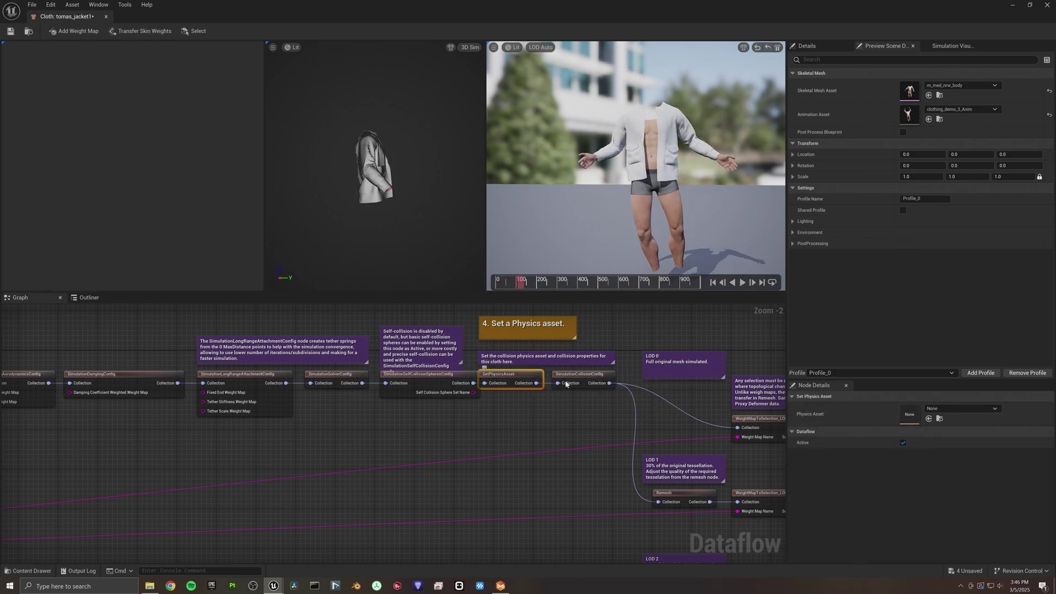
pyautogui.click(962, 409)
pyautogui.scroll(-2, 967, 374)
pyautogui.scroll(-4, 962, 368)
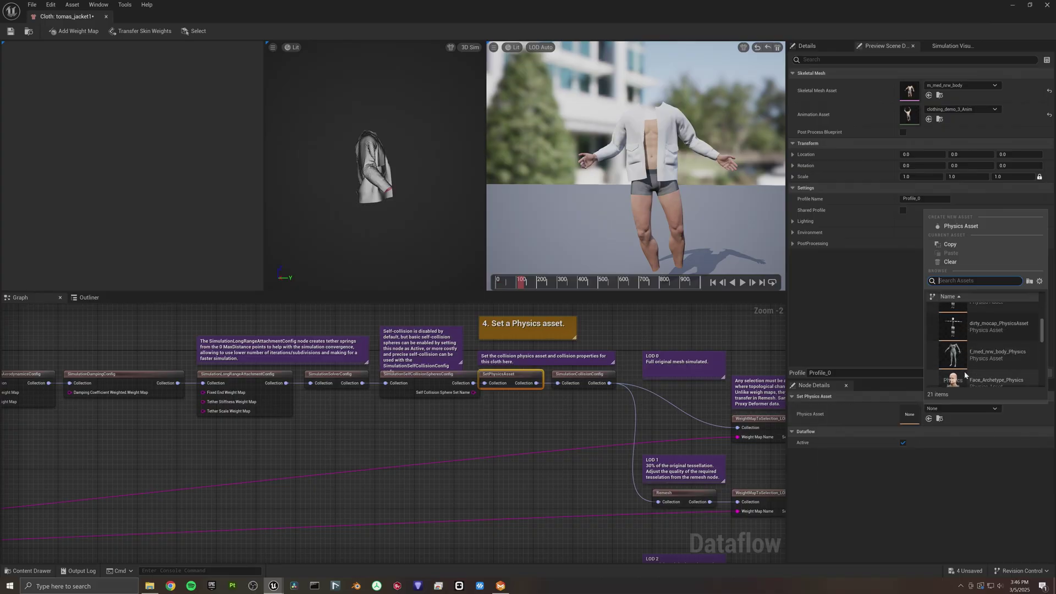
pyautogui.scroll(-3, 955, 352)
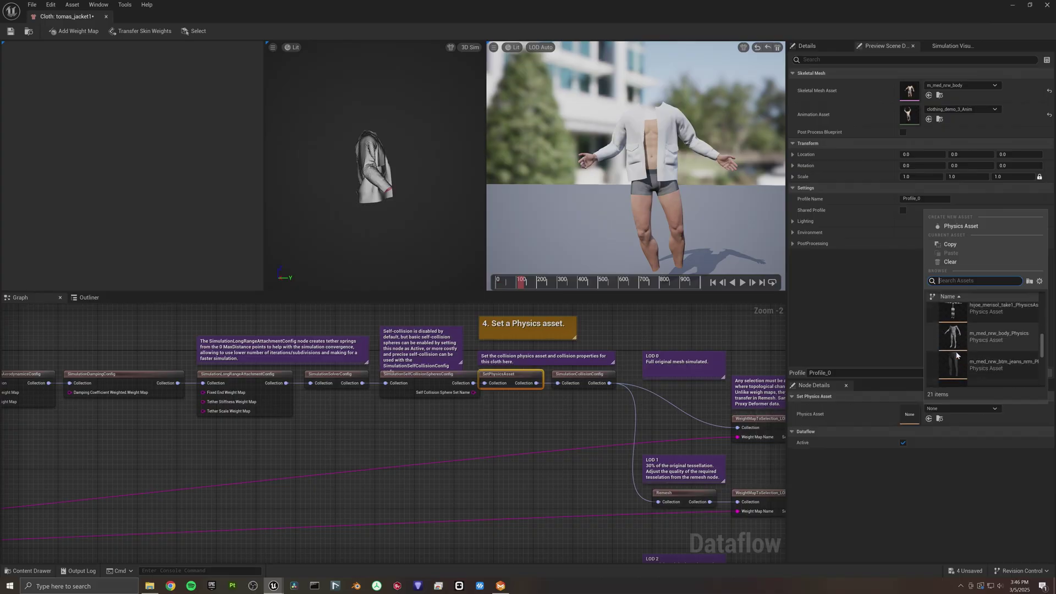
pyautogui.click(951, 336)
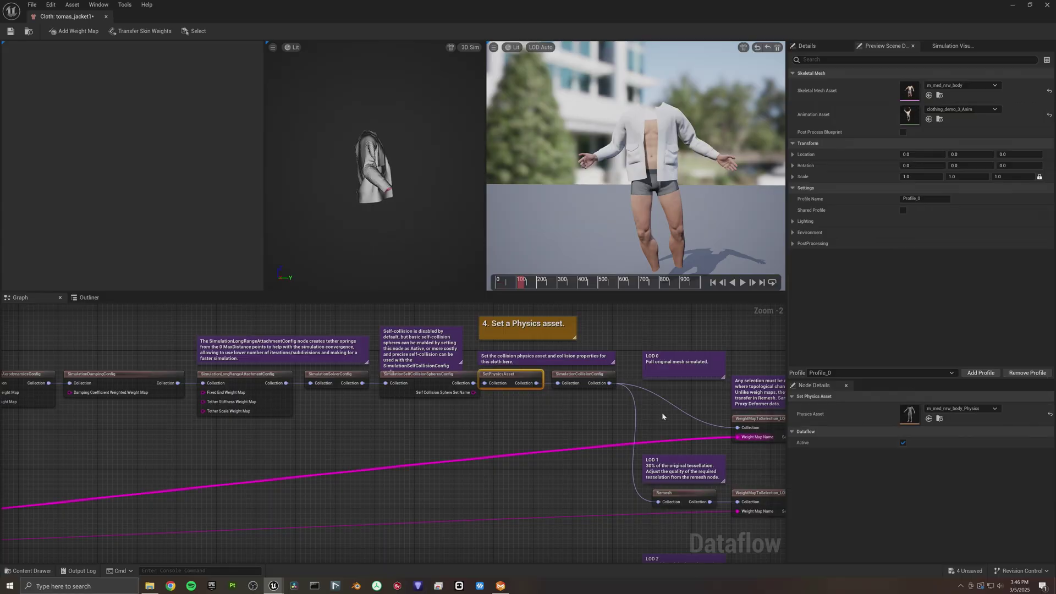
# Save all unsaved content, including tomas_jacket1, its Dataflow and the imported mesh and material
pyautogui.moveTo(671, 409); pyautogui.dragTo(542, 426, button='right')
pyautogui.scroll(-3, 542, 426)
pyautogui.moveTo(599, 410); pyautogui.dragTo(533, 366, button='right')
pyautogui.scroll(3, 514, 404)
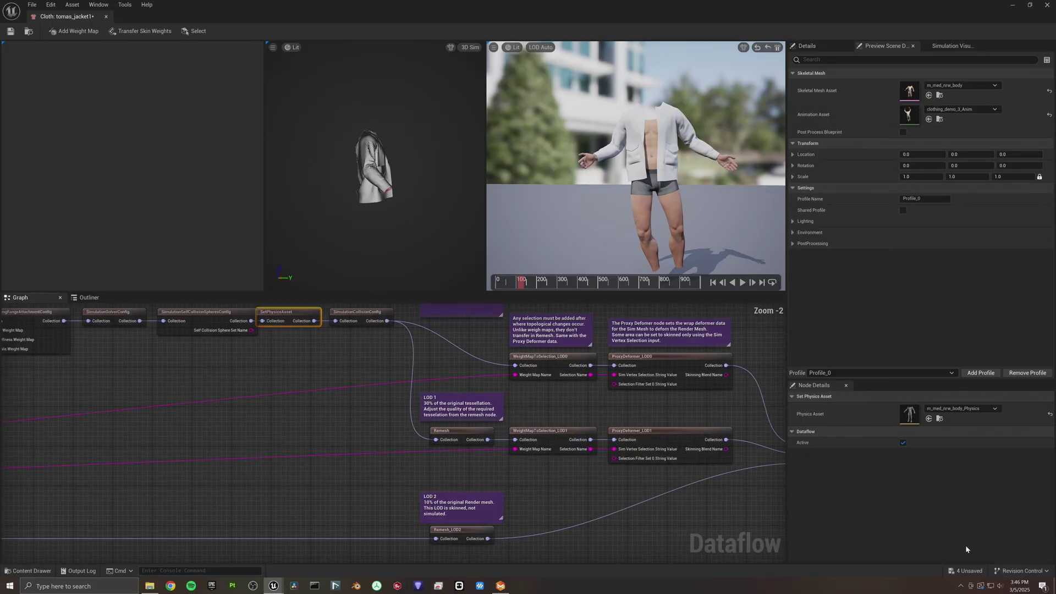
pyautogui.click(963, 572)
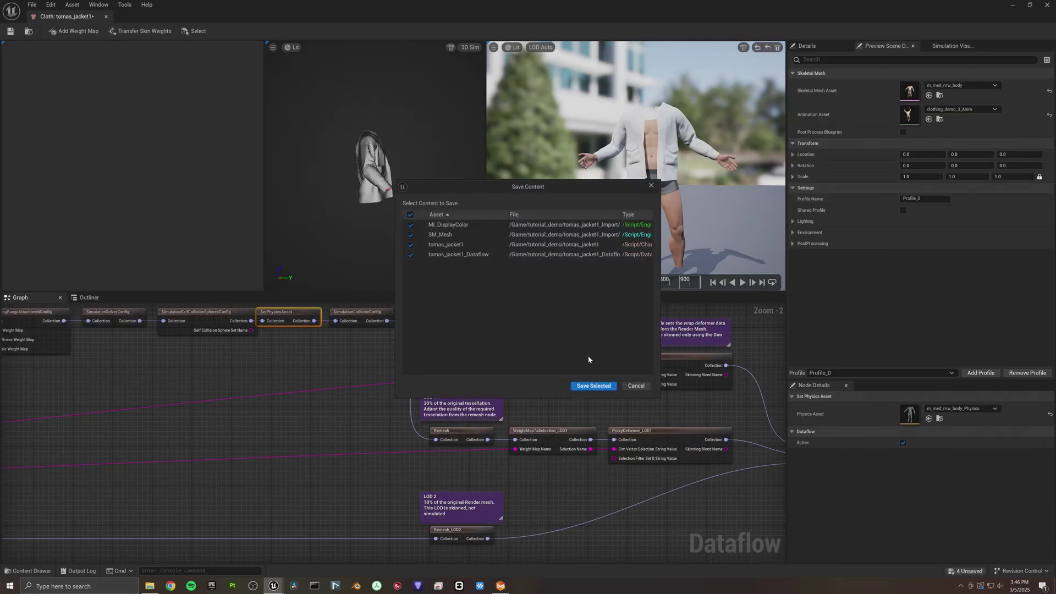
pyautogui.click(572, 383)
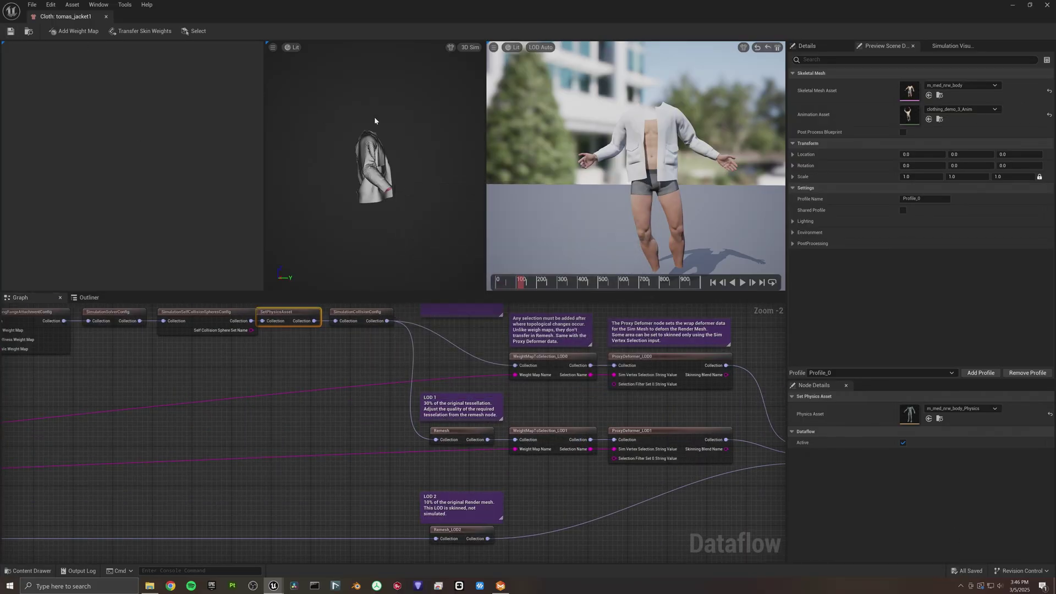
# Return to the tutorial_demo folder and create a second ClothAsset named tomas_pants1
pyautogui.click(1015, 6)
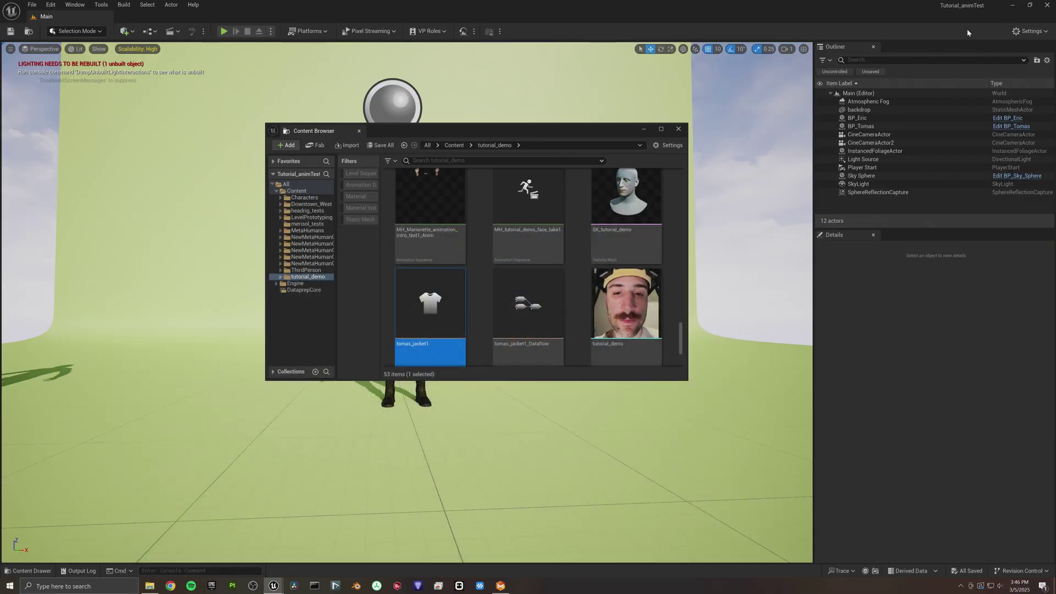
pyautogui.rightClick(483, 317)
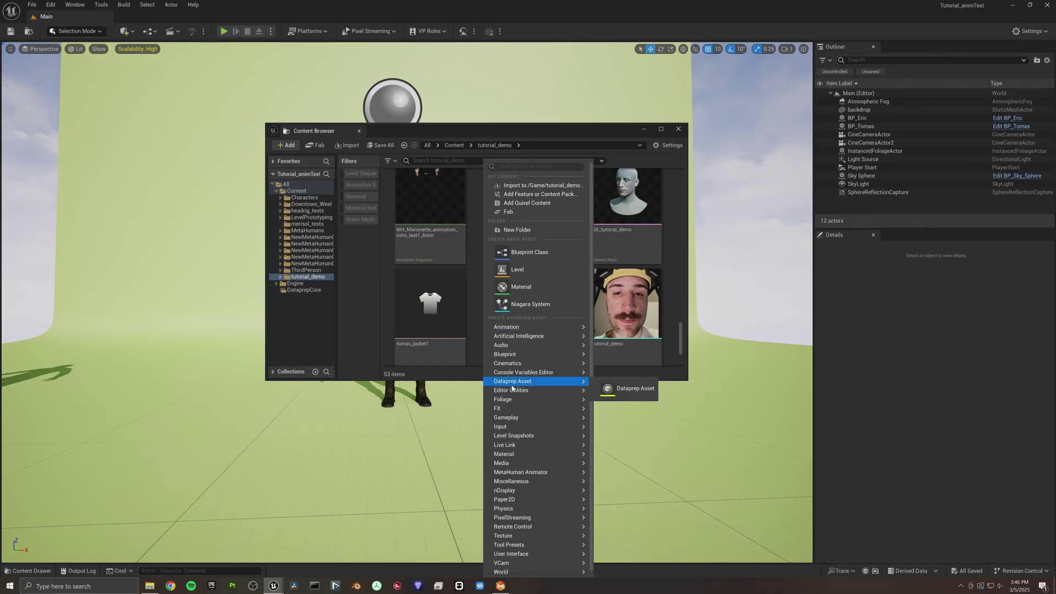
pyautogui.moveTo(549, 508)
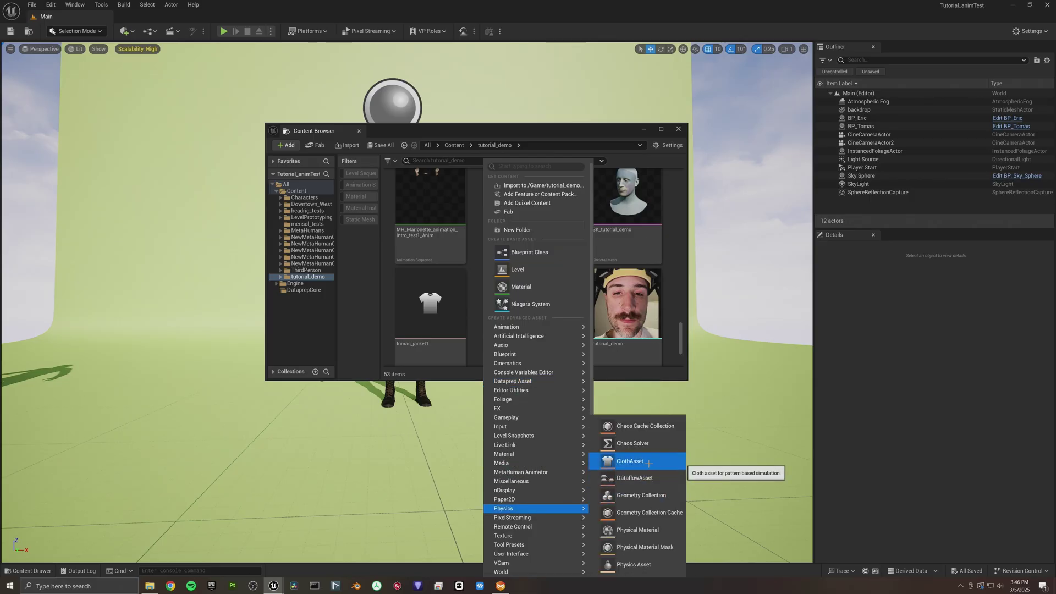
pyautogui.click(648, 461)
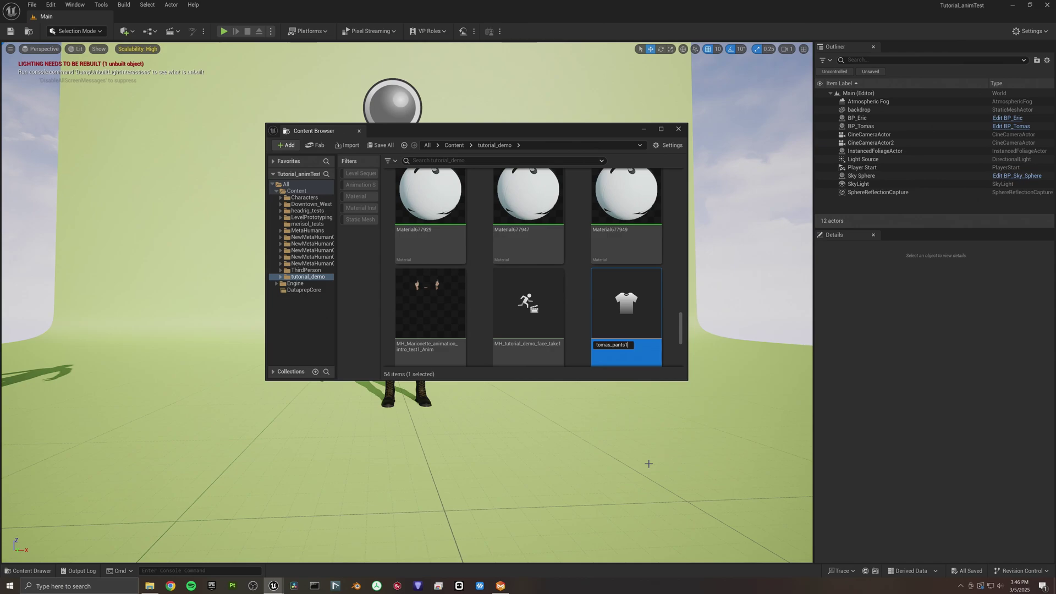
pyautogui.press('Return')
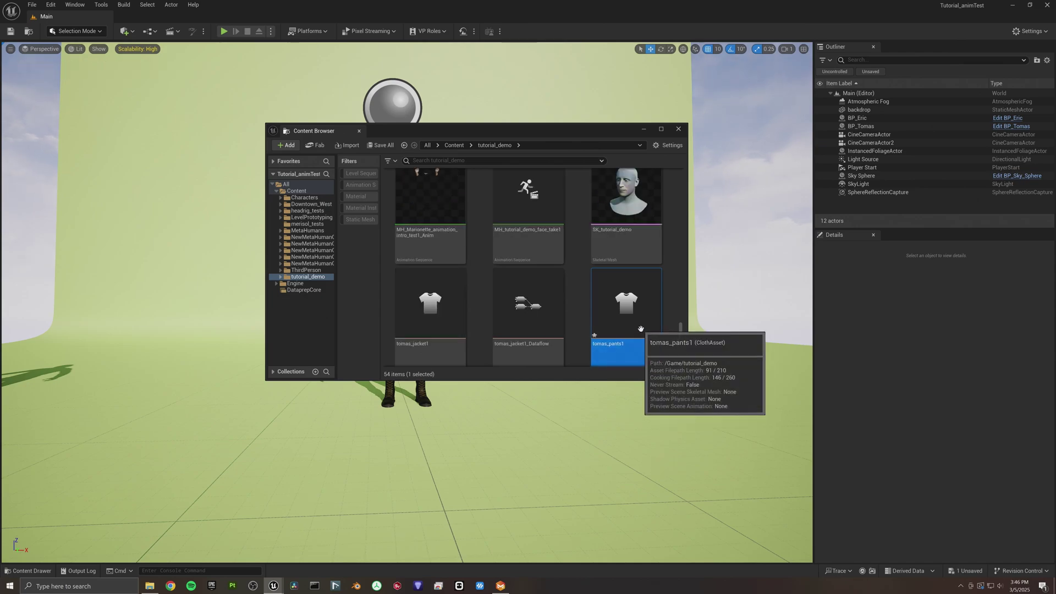
# Open the tomas_pants1 cloth asset and set tomas_pants1.usd as the USD file of its USDImport node
pyautogui.doubleClick(639, 334)
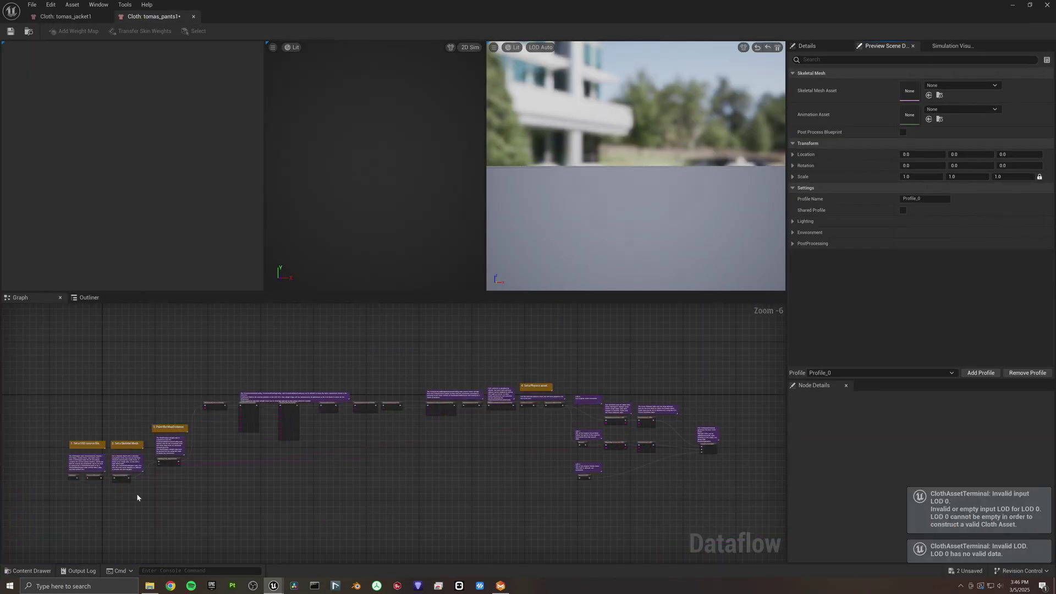
pyautogui.moveTo(146, 488); pyautogui.dragTo(368, 479, button='right')
pyautogui.scroll(4, 337, 481)
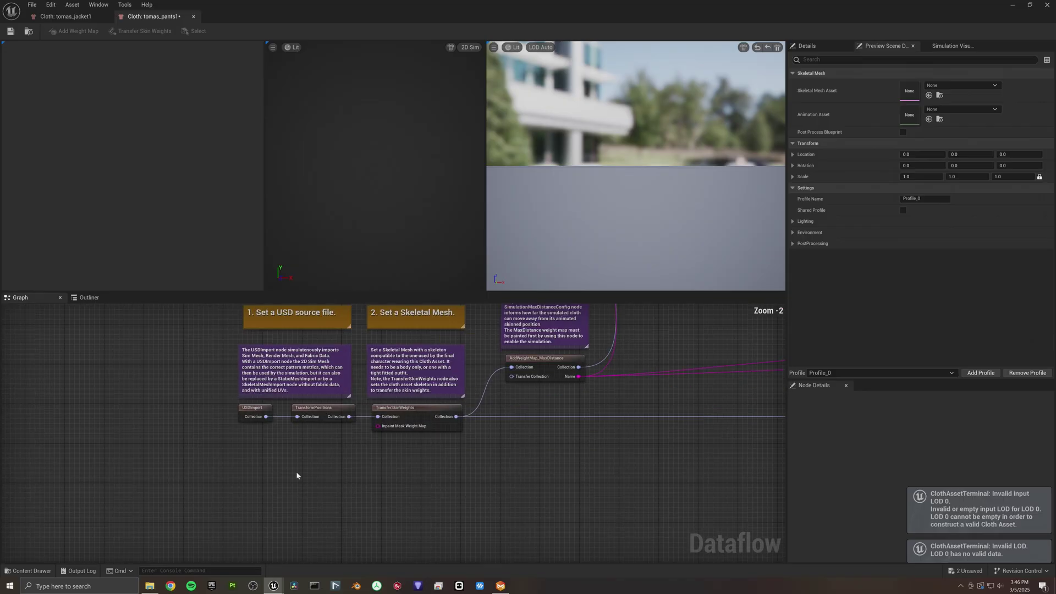
pyautogui.moveTo(297, 476); pyautogui.dragTo(348, 514, button='right')
pyautogui.click(312, 459)
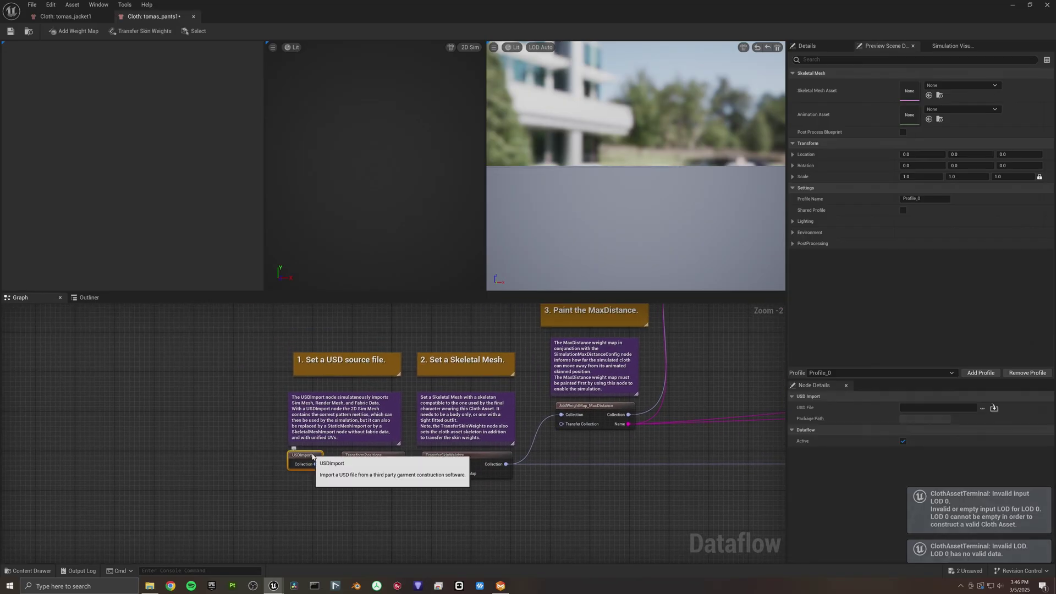
pyautogui.click(982, 408)
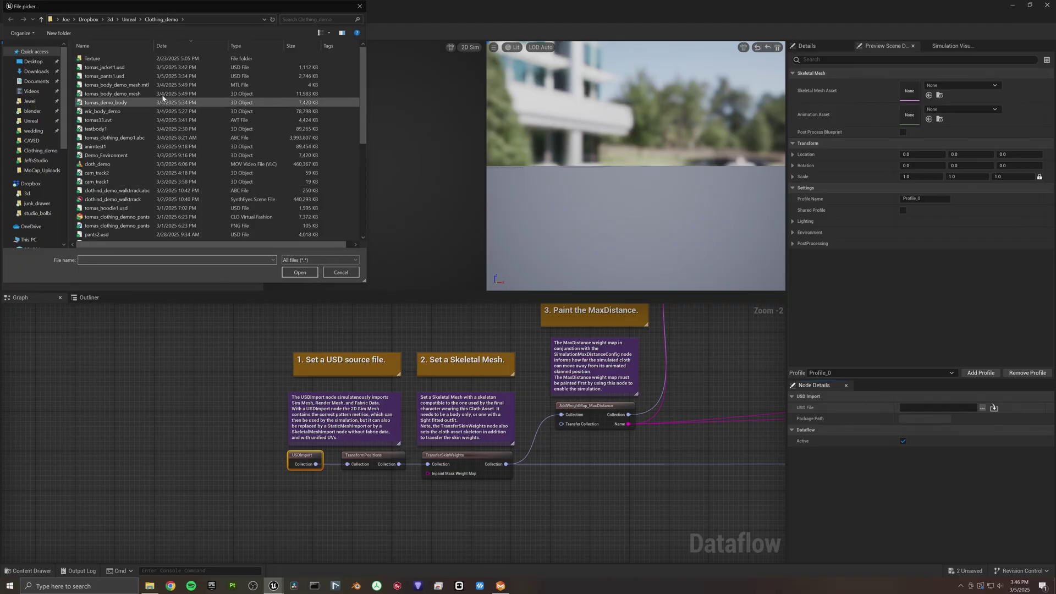
pyautogui.click(157, 77)
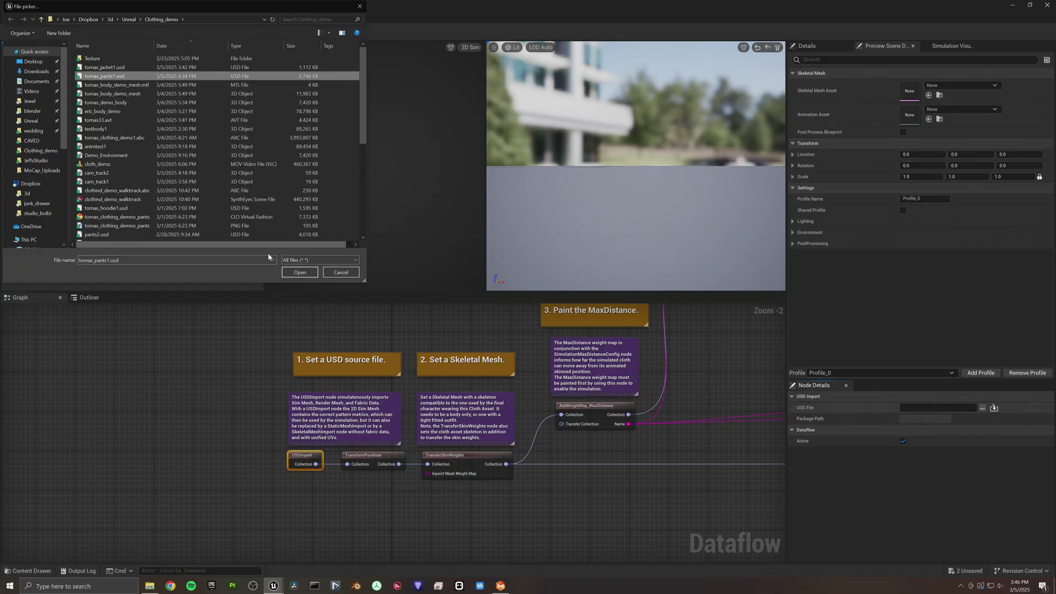
pyautogui.click(299, 273)
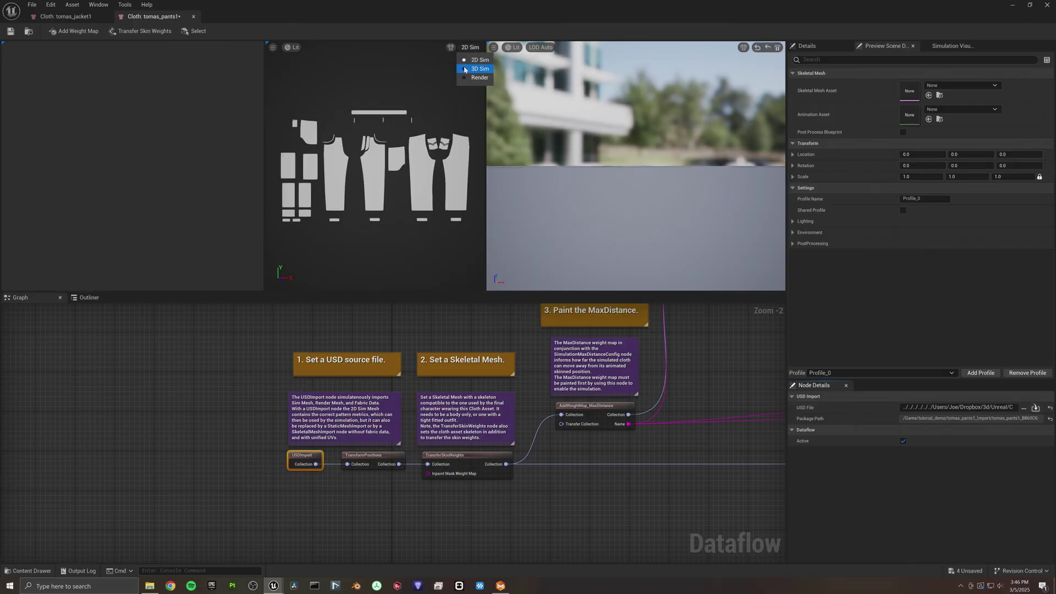
# Show the pants in the 3D Sim view and set the preview skeletal mesh to the Tomas m_med_nrw_body
pyautogui.click(477, 69)
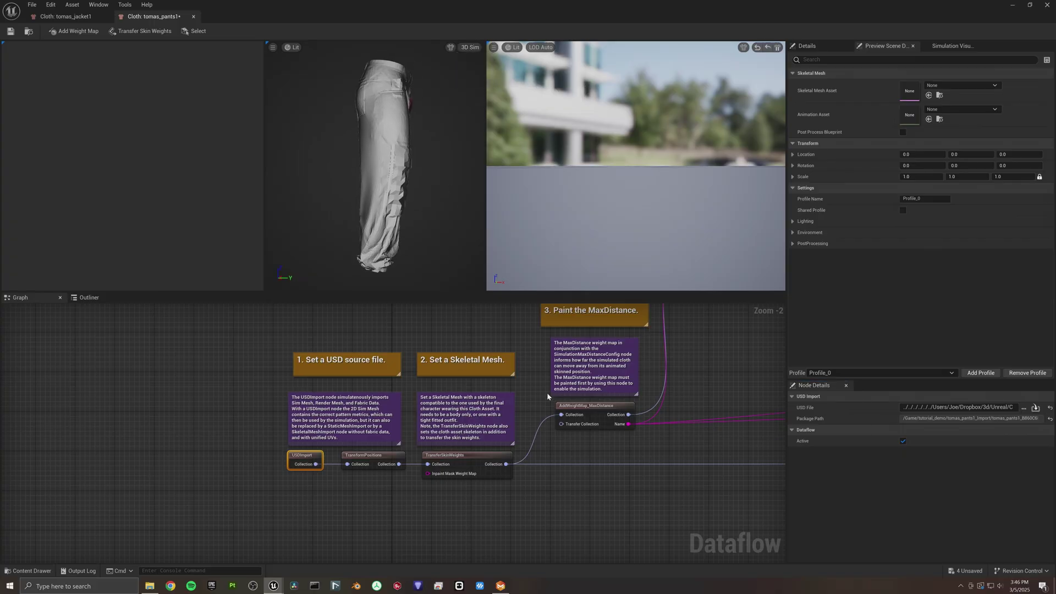
pyautogui.click(968, 86)
pyautogui.scroll(-3, 981, 209)
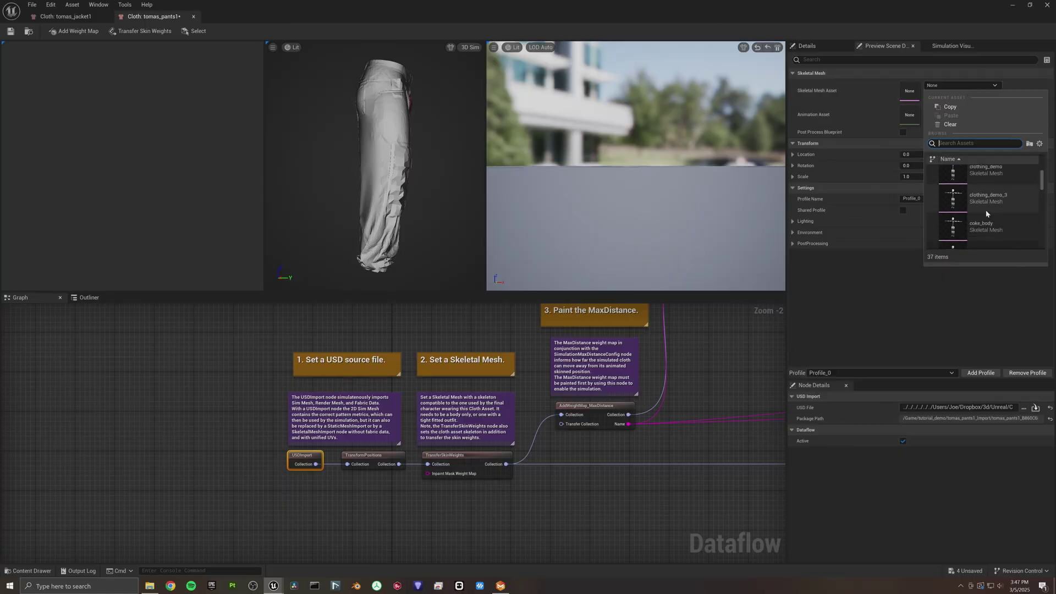
pyautogui.scroll(-4, 986, 212)
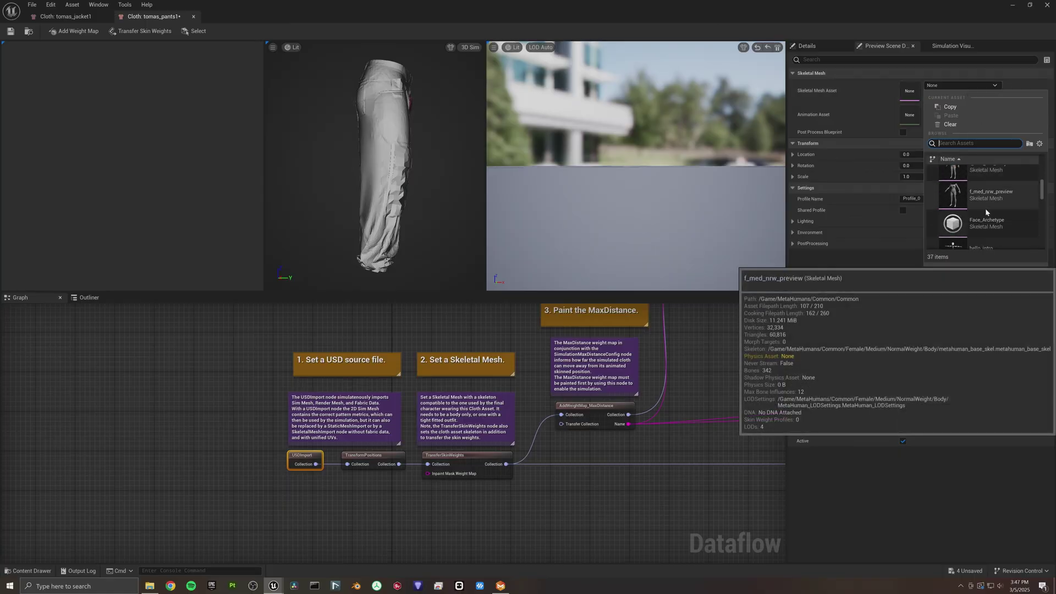
pyautogui.scroll(-1, 985, 213)
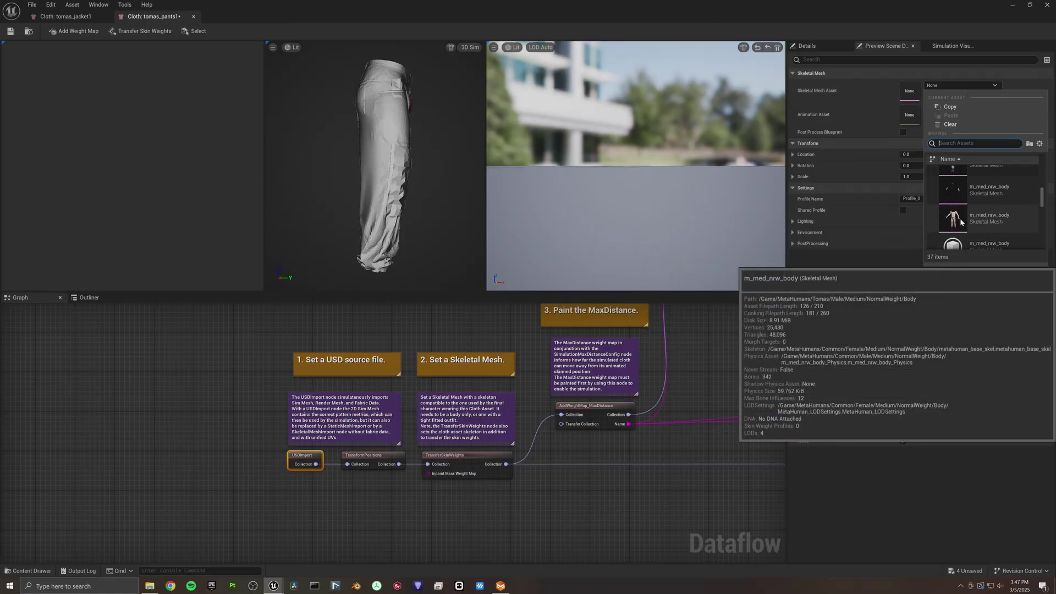
pyautogui.click(960, 220)
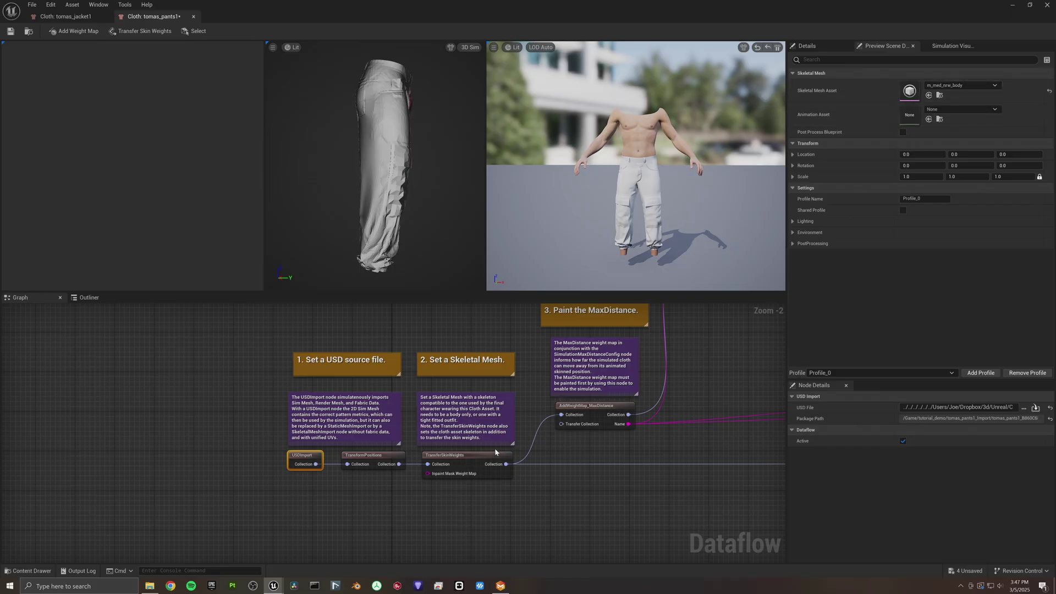
# Set the TransferSkinWeights node's source mesh to m_med_nrw_body_preview and accept the skin weight transfer
pyautogui.click(477, 459)
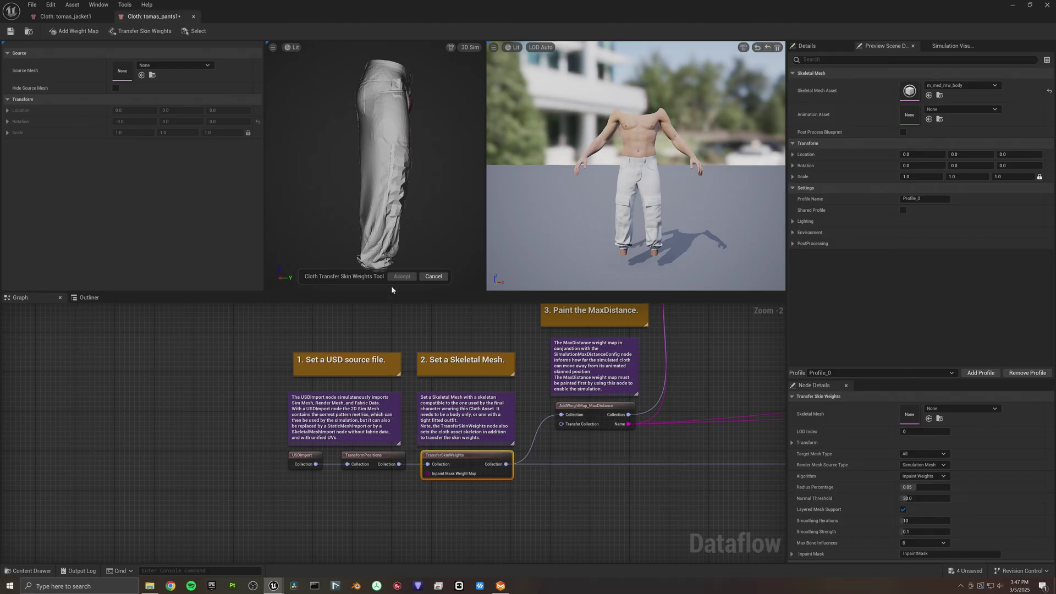
pyautogui.click(200, 65)
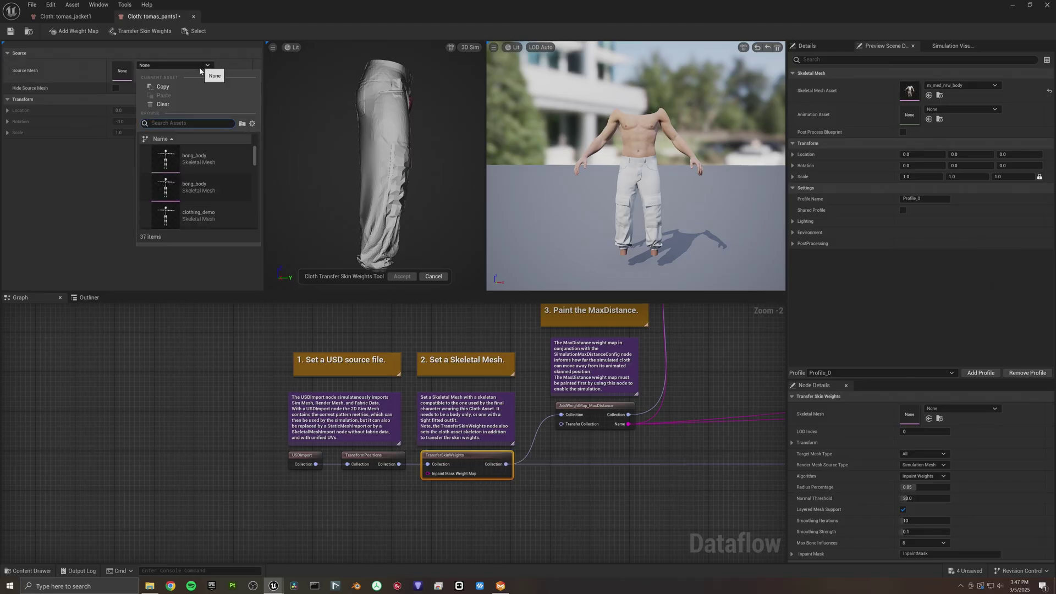
pyautogui.scroll(-10, 187, 190)
pyautogui.click(173, 183)
pyautogui.scroll(-1, 175, 193)
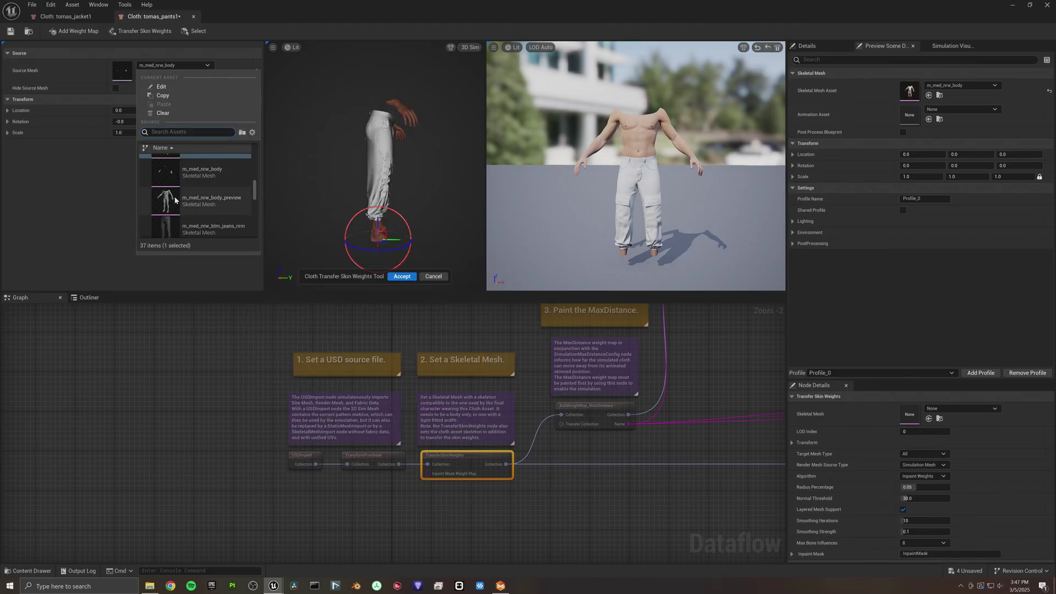
pyautogui.click(173, 203)
pyautogui.scroll(-3, 303, 191)
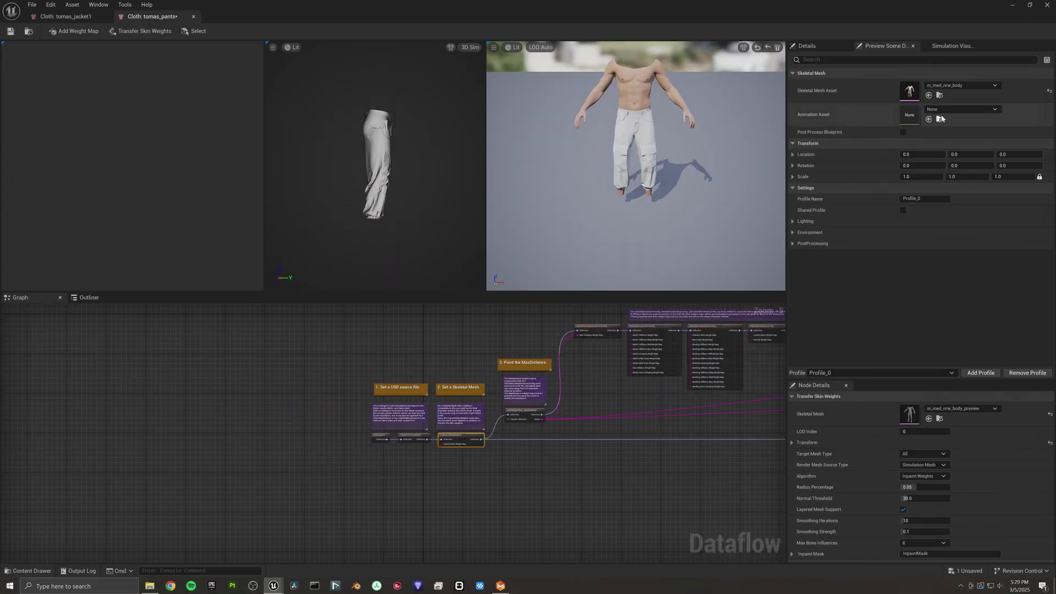
# Set the preview scene's animation asset to clothing_demo_3_Anim for the pants
pyautogui.click(961, 109)
pyautogui.scroll(-3, 987, 312)
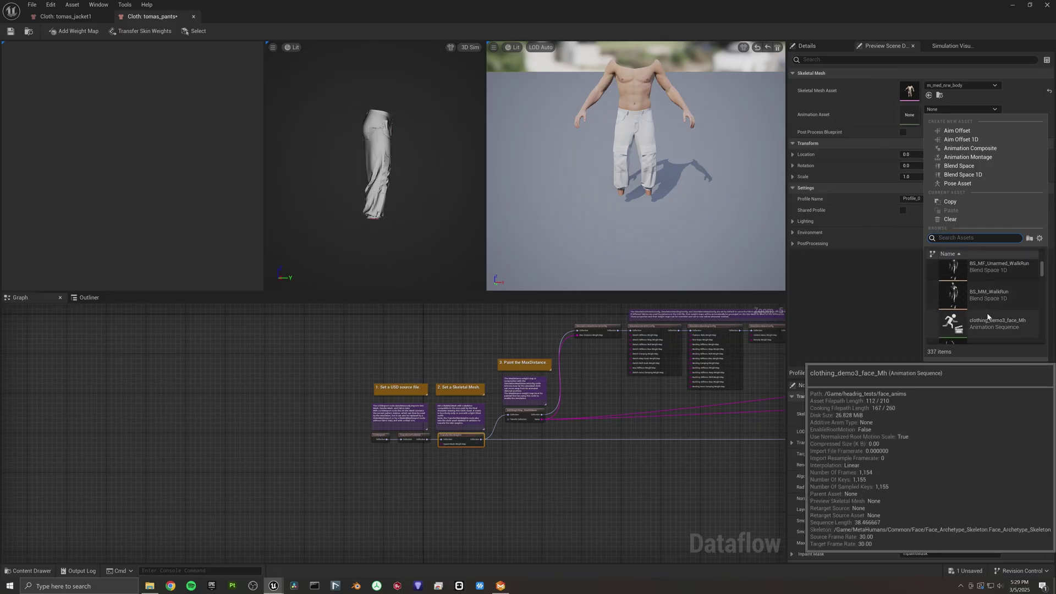
pyautogui.click(963, 320)
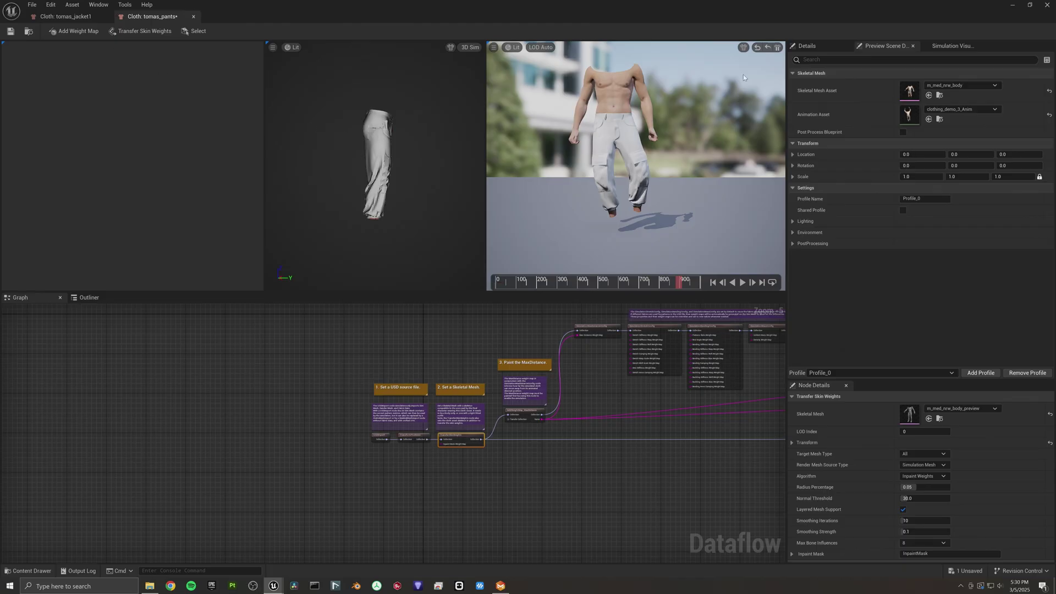
# Return to the main level, open the BP_Tomas blueprint and show its 3D viewport
pyautogui.click(1013, 8)
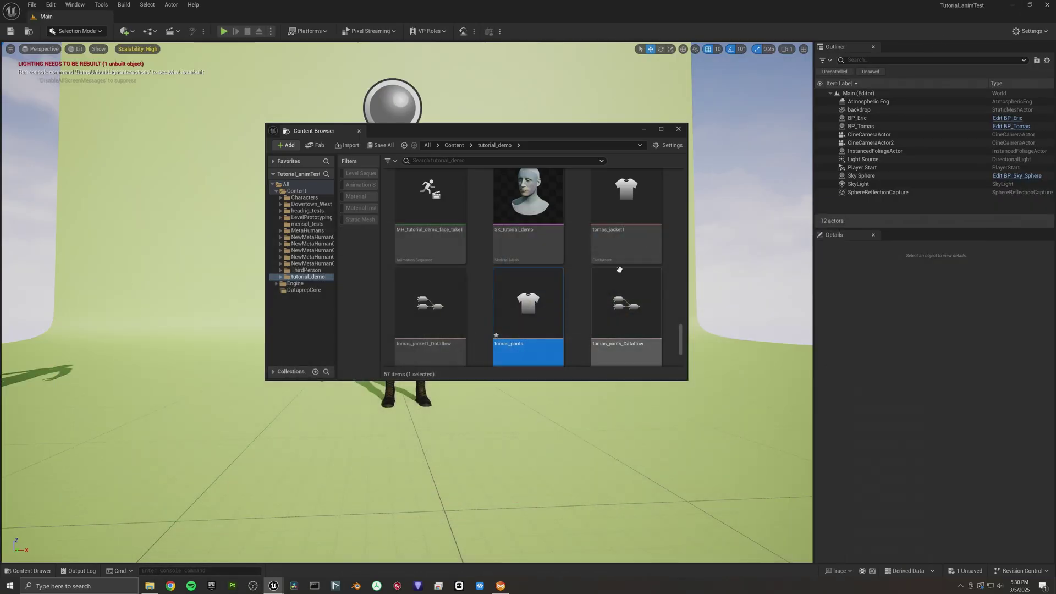
pyautogui.scroll(-1, 581, 308)
pyautogui.scroll(-1, 580, 308)
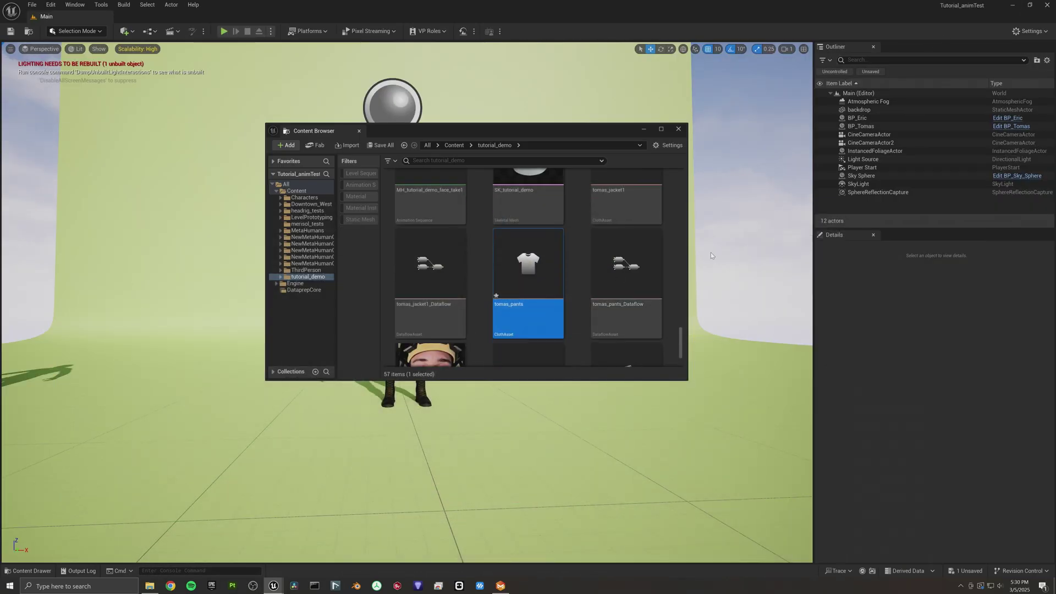
pyautogui.click(580, 294)
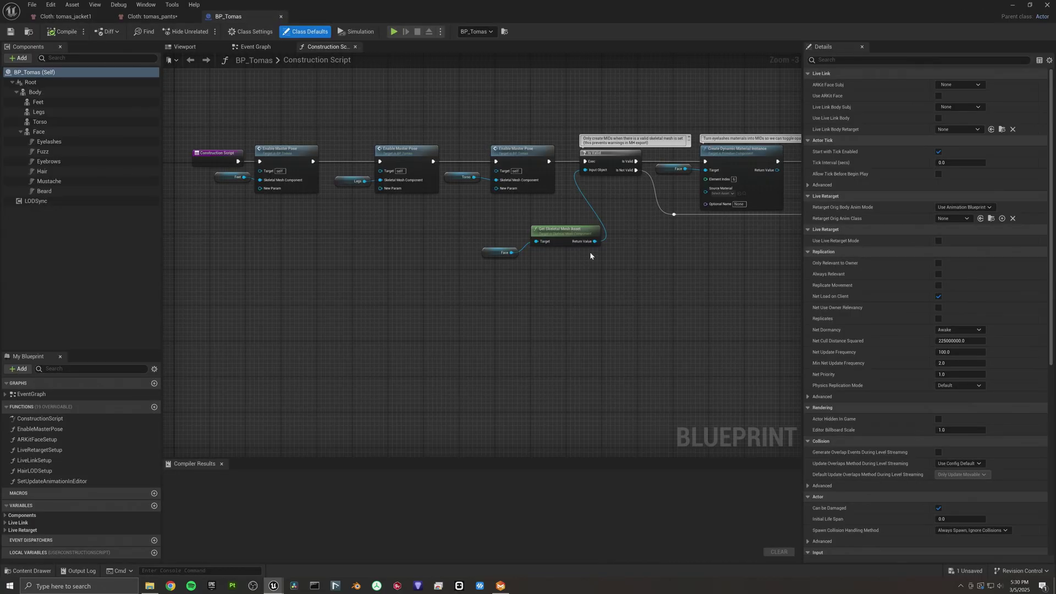
pyautogui.click(204, 50)
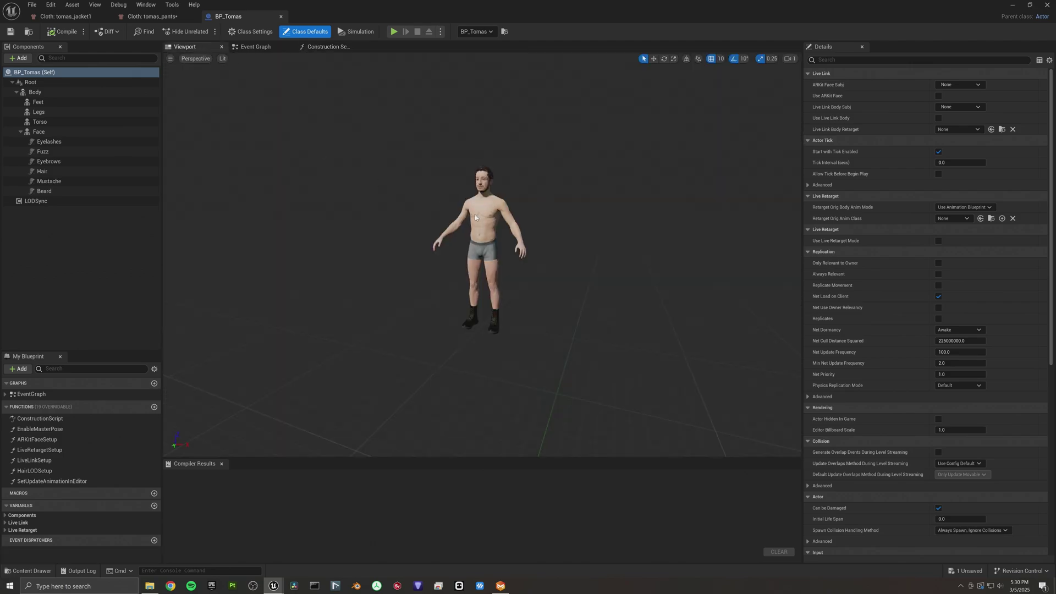
# Add a Chaos Cloth component under Body in BP_Tomas and name it pants
pyautogui.click(36, 92)
pyautogui.click(18, 57)
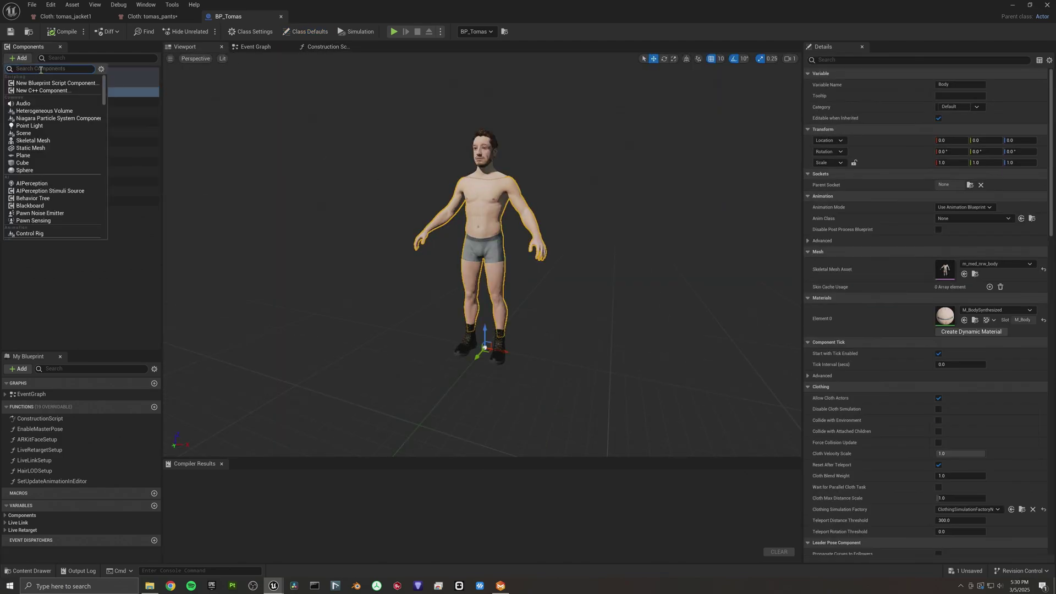
pyautogui.write('cloth')
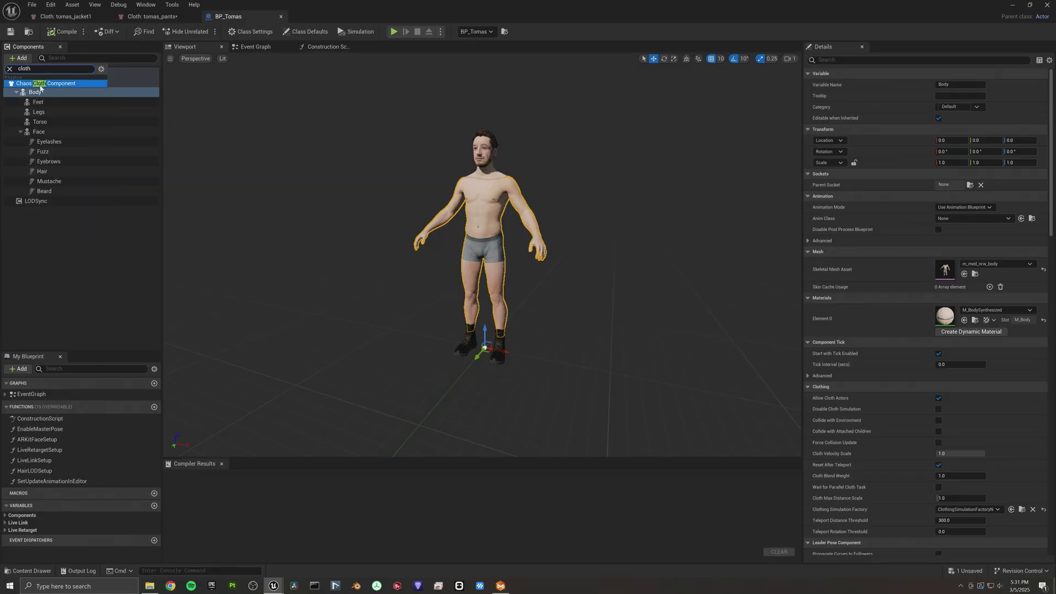
pyautogui.click(40, 84)
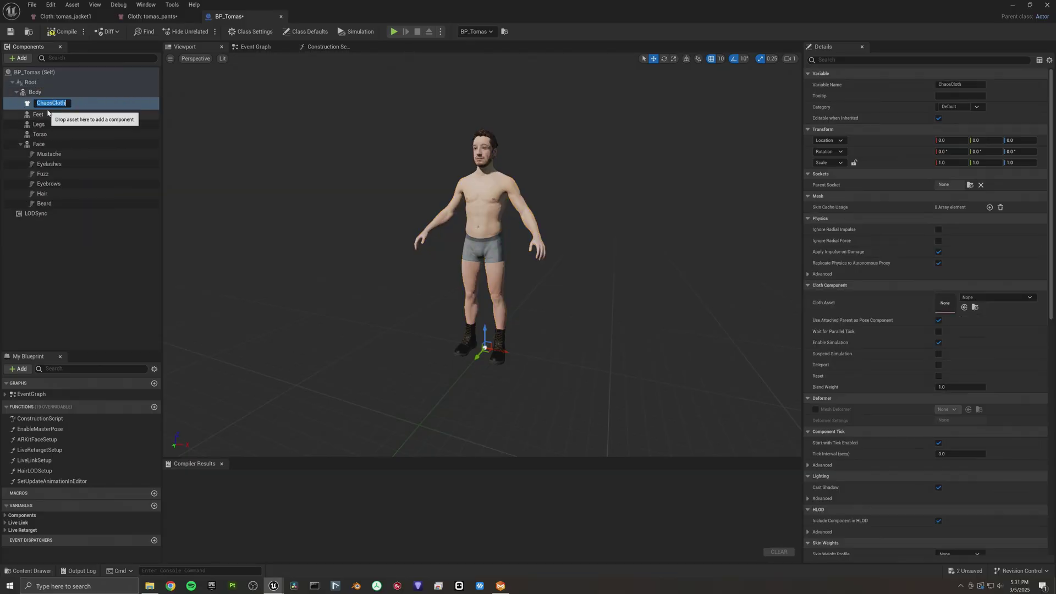
pyautogui.write('pants')
pyautogui.press('Return')
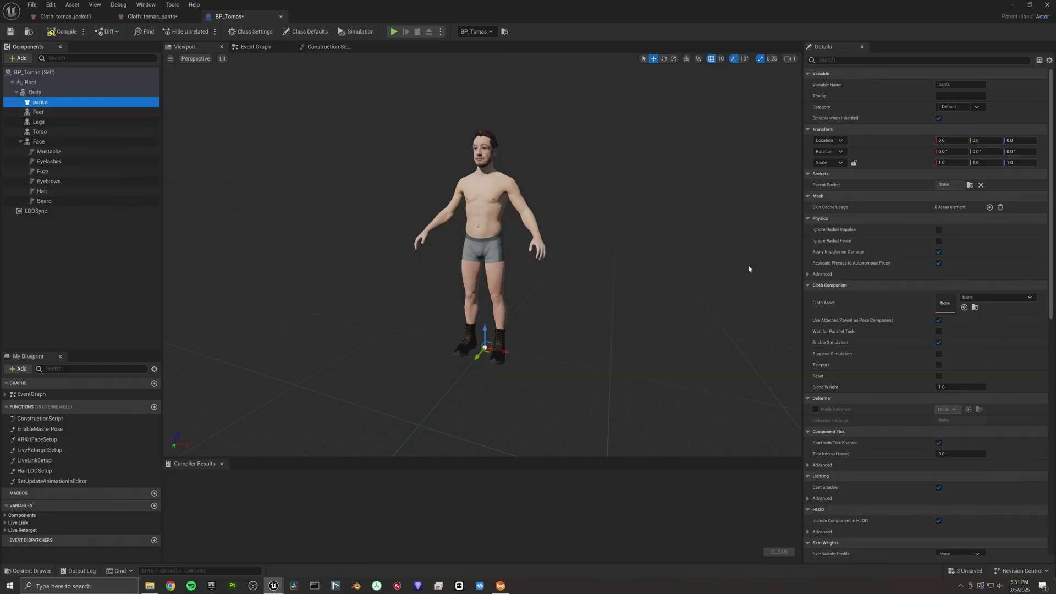
# Assign tomas_pants as the cloth asset of the pants component and save all unsaved content
pyautogui.click(990, 297)
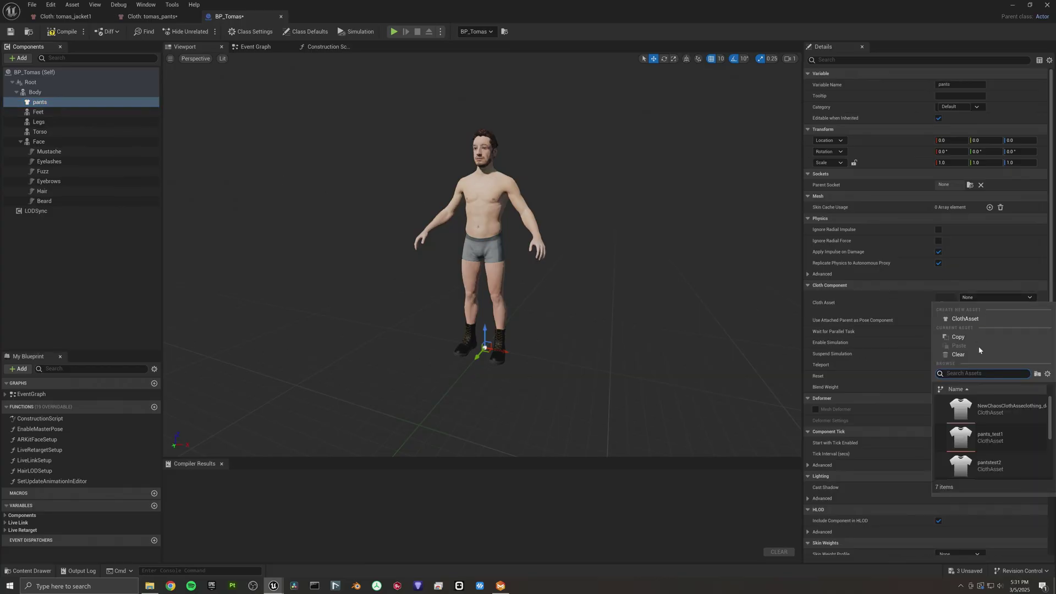
pyautogui.scroll(-4, 967, 417)
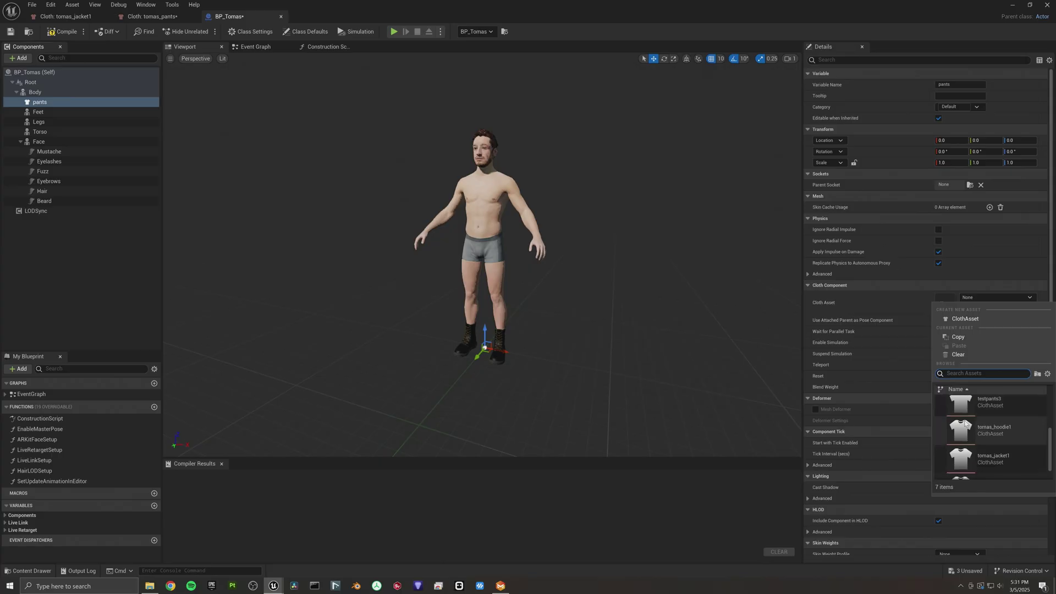
pyautogui.scroll(-2, 964, 424)
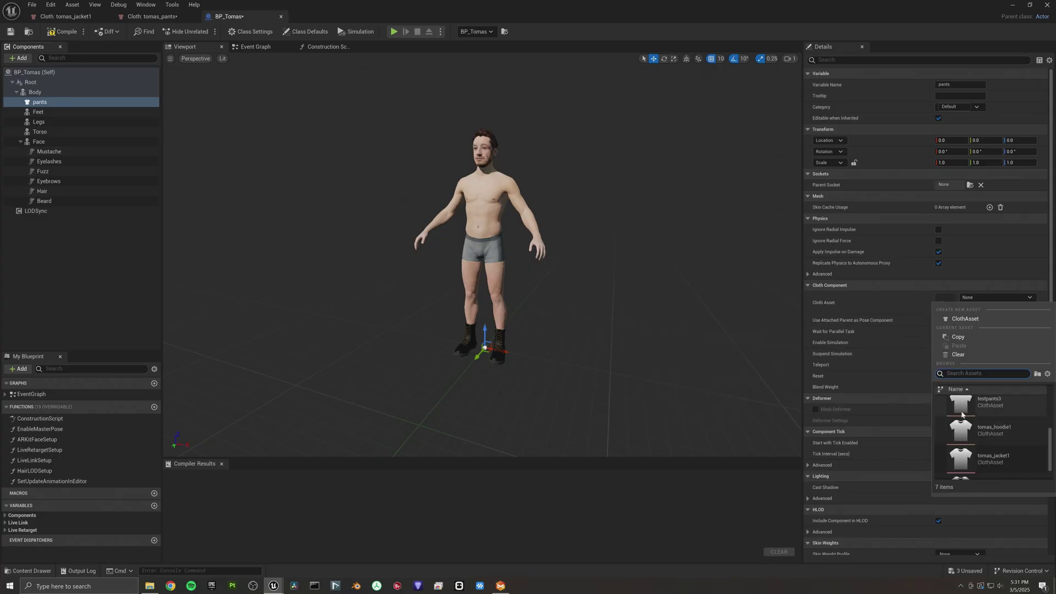
pyautogui.click(964, 464)
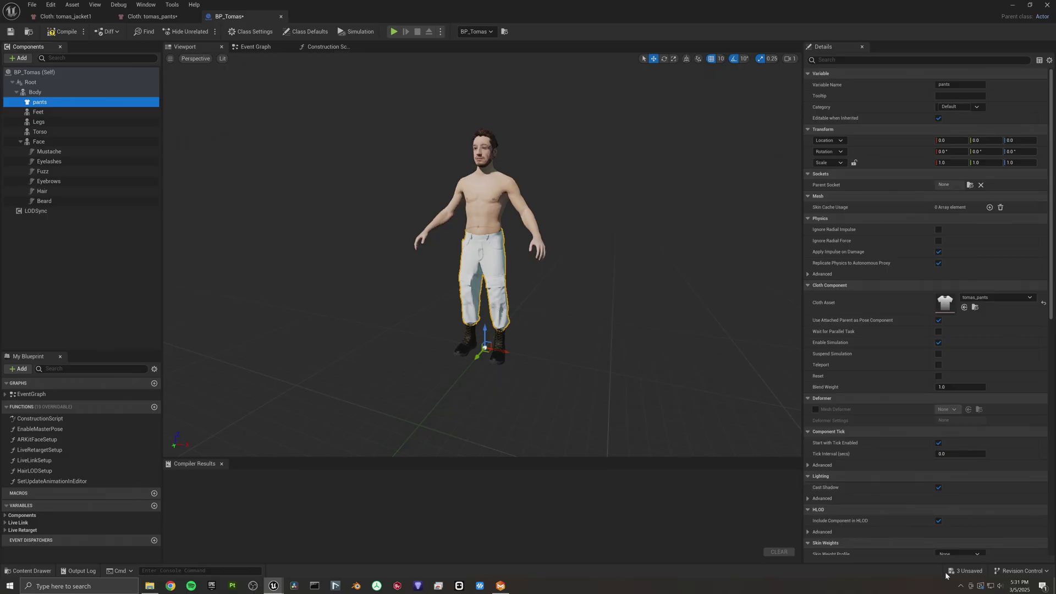
pyautogui.click(964, 570)
pyautogui.click(585, 387)
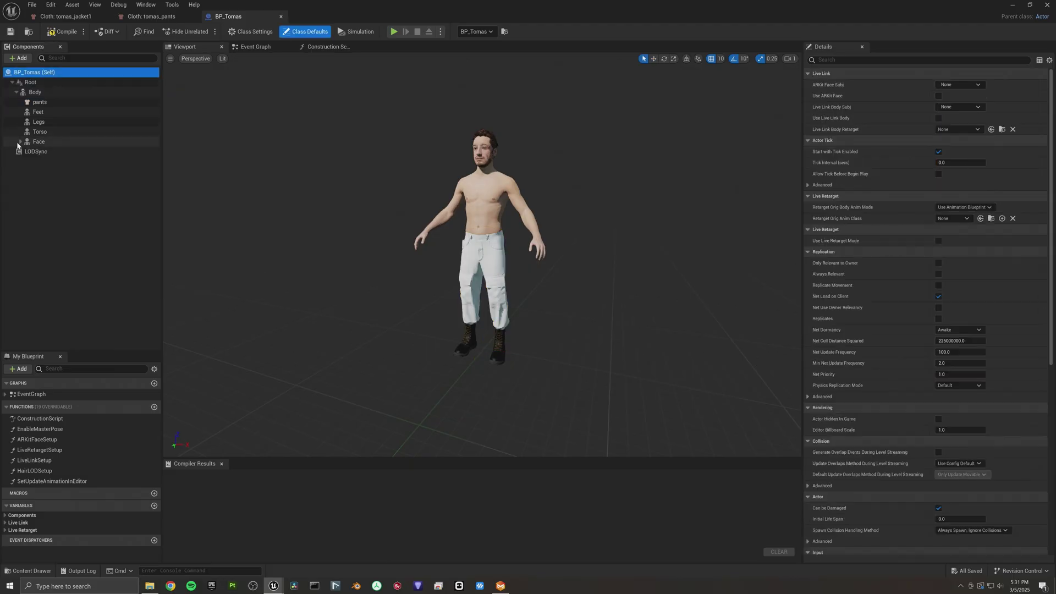
# Add a second Chaos Cloth component named shirt and parent it directly to Body alongside pants
pyautogui.click(18, 144)
pyautogui.click(21, 143)
pyautogui.click(21, 142)
pyautogui.click(40, 102)
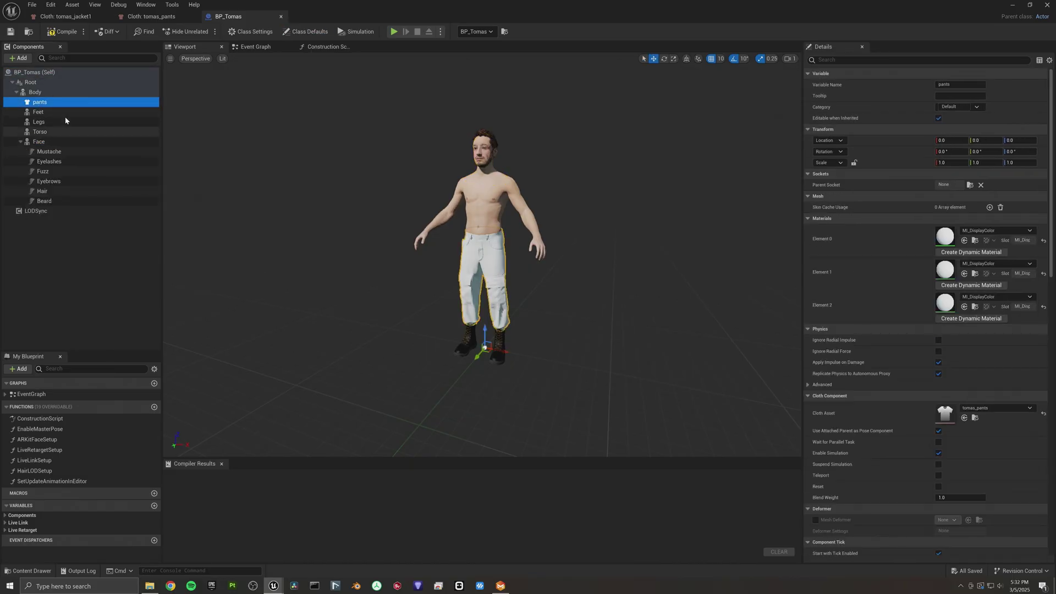
pyautogui.click(22, 58)
pyautogui.write('cloth')
pyautogui.click(42, 83)
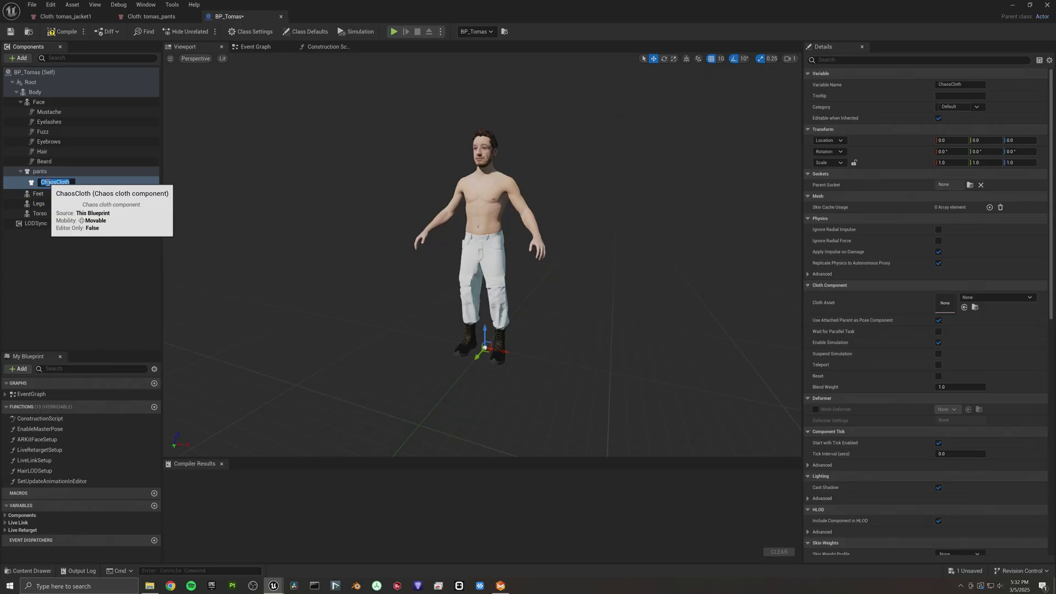
pyautogui.press('Return')
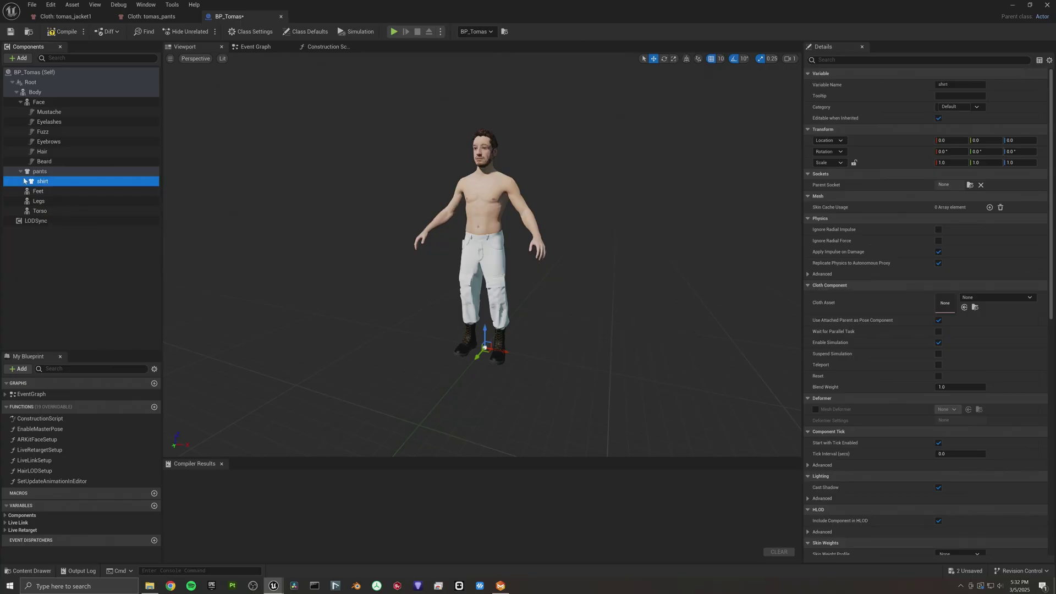
pyautogui.moveTo(34, 178); pyautogui.dragTo(36, 117)
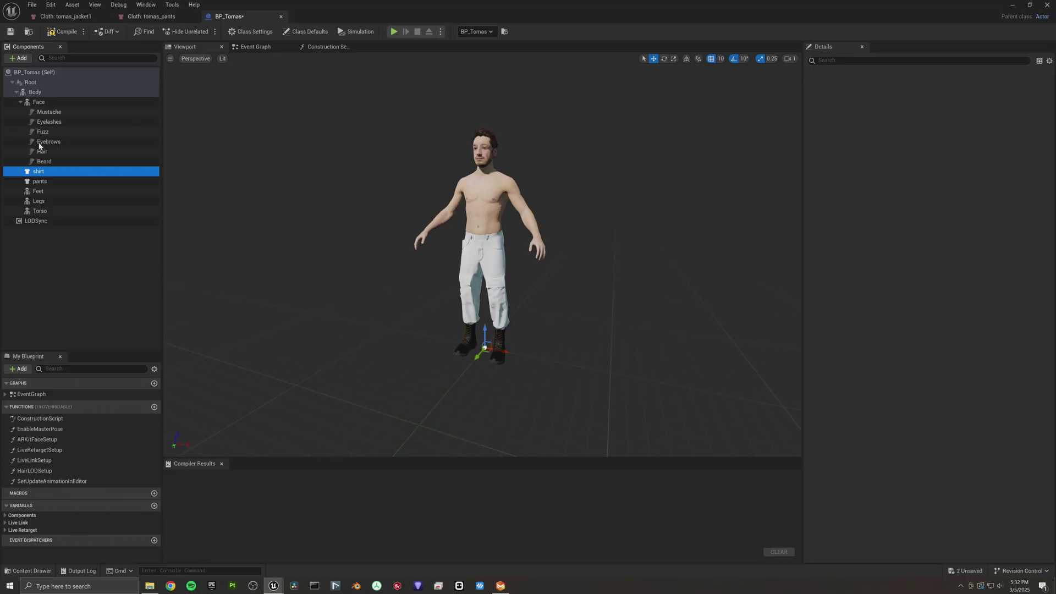
pyautogui.click(20, 102)
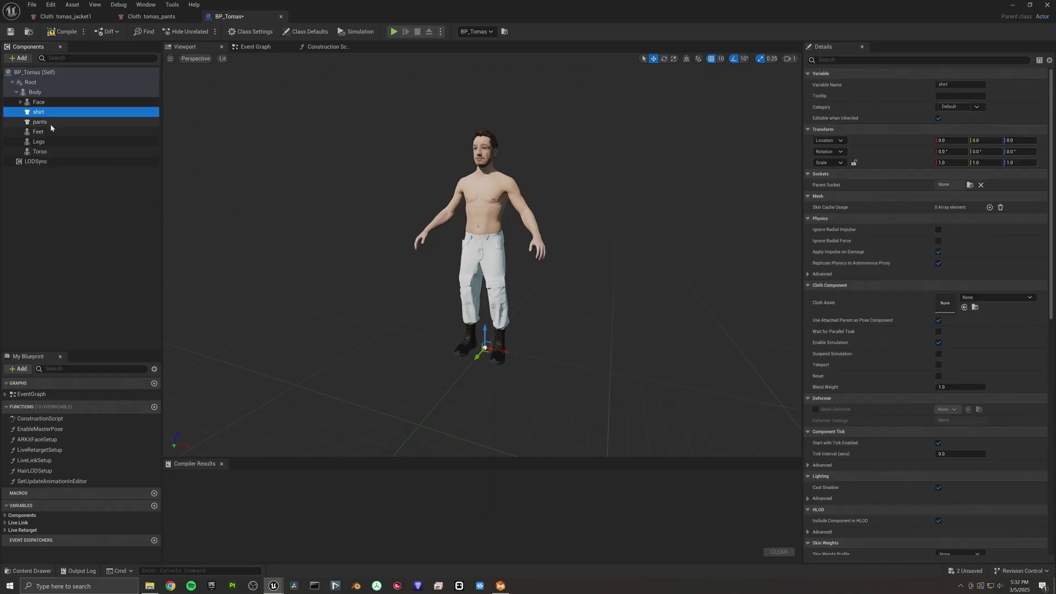
# Assign tomas_jacket1 as the shirt component's cloth asset and compile the blueprint
pyautogui.click(984, 296)
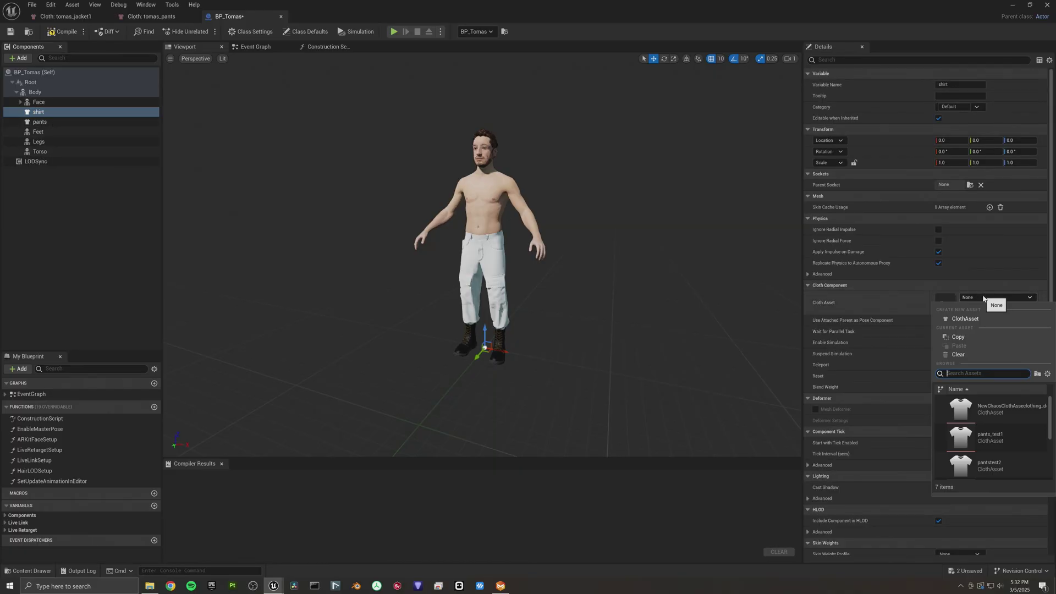
pyautogui.write('tom')
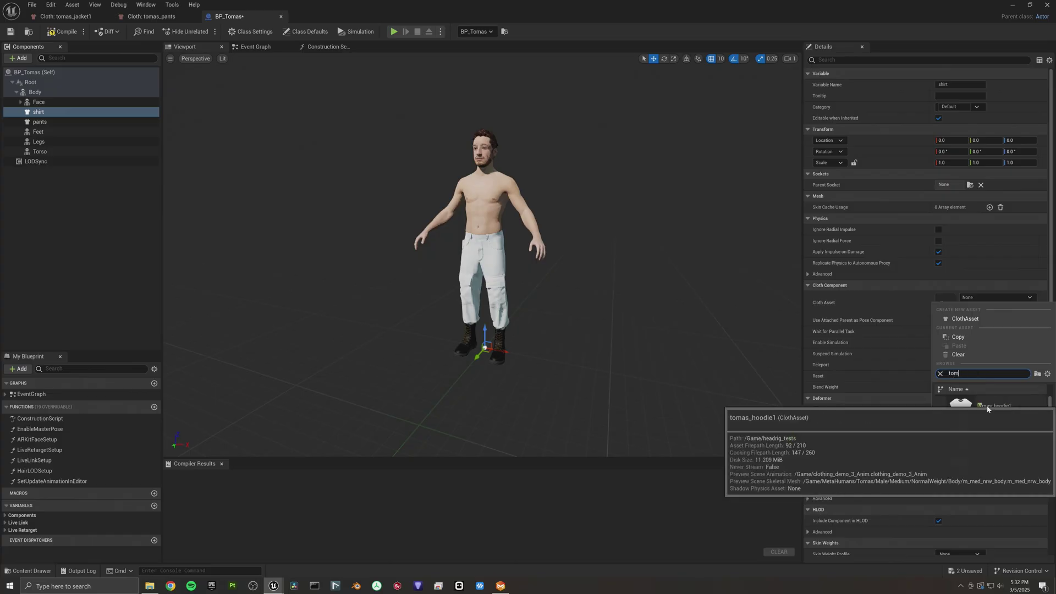
pyautogui.write('as')
pyautogui.click(962, 440)
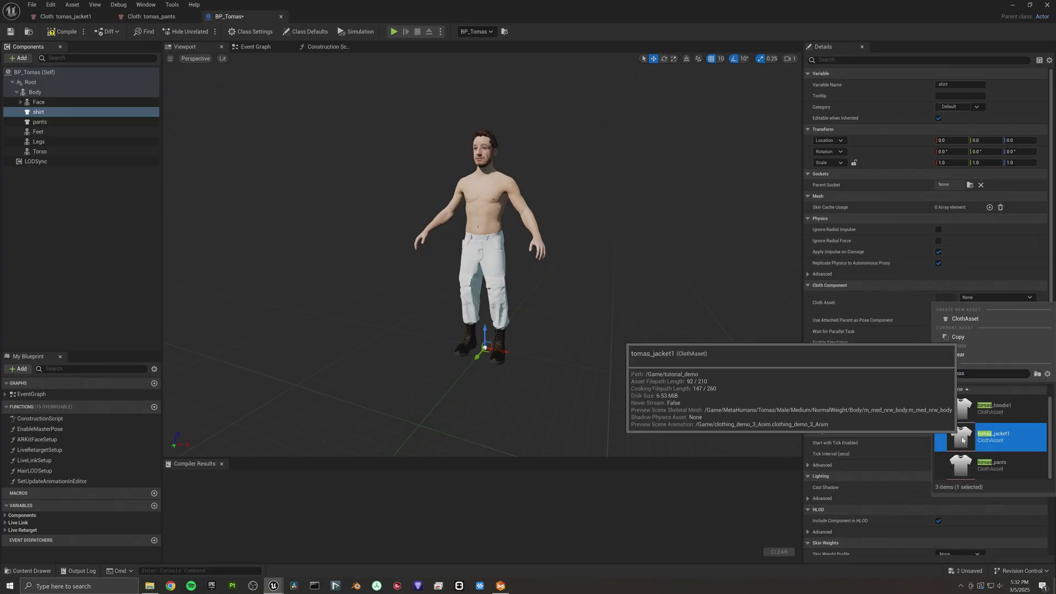
pyautogui.moveTo(523, 243); pyautogui.dragTo(530, 239, button='right')
pyautogui.press('w')
pyautogui.press('s')
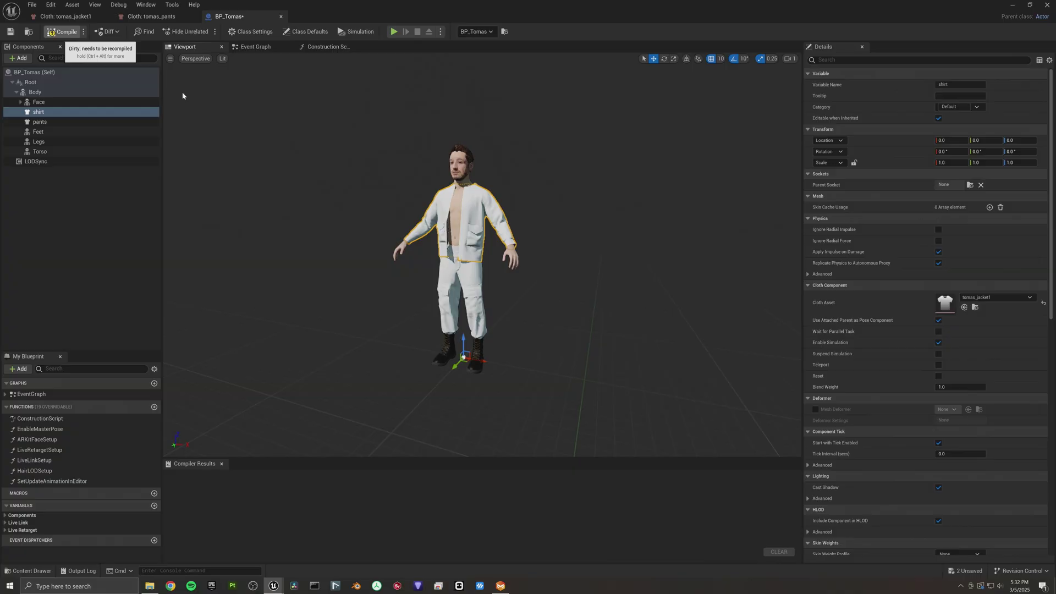
pyautogui.click(73, 33)
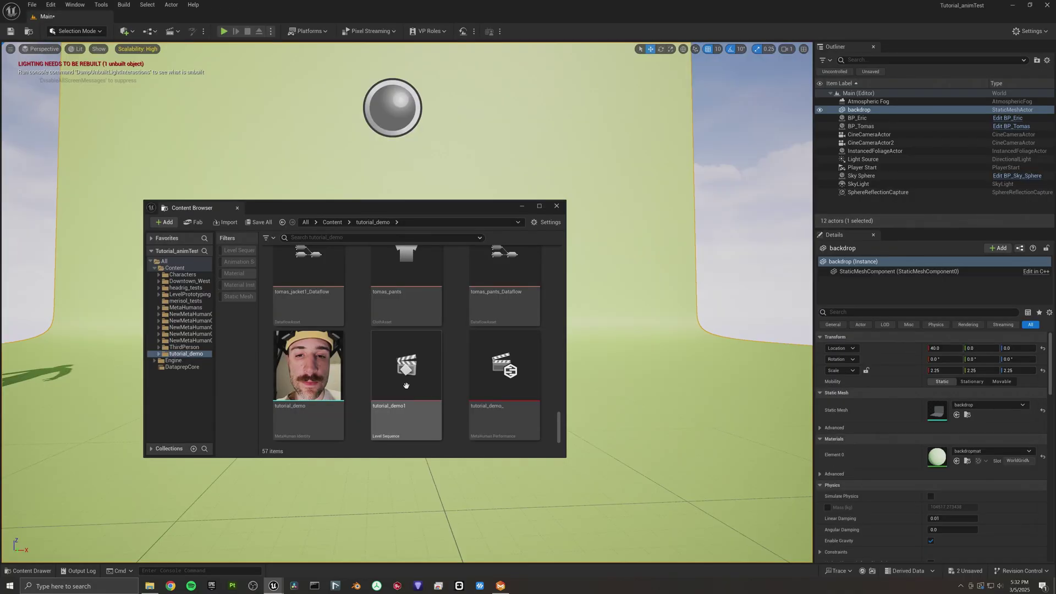
# Open the tutorial_demo1 level sequence and add the clothing_demo_3_Anim animation to BP_Tomas's Body track
pyautogui.click(406, 385)
pyautogui.doubleClick(406, 386)
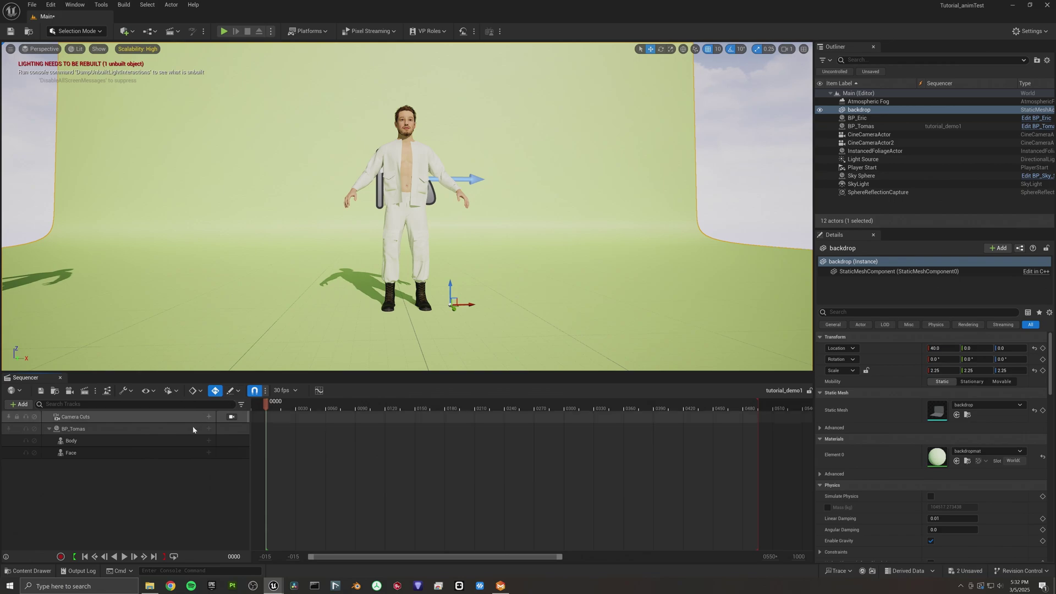
pyautogui.click(192, 440)
pyautogui.click(210, 440)
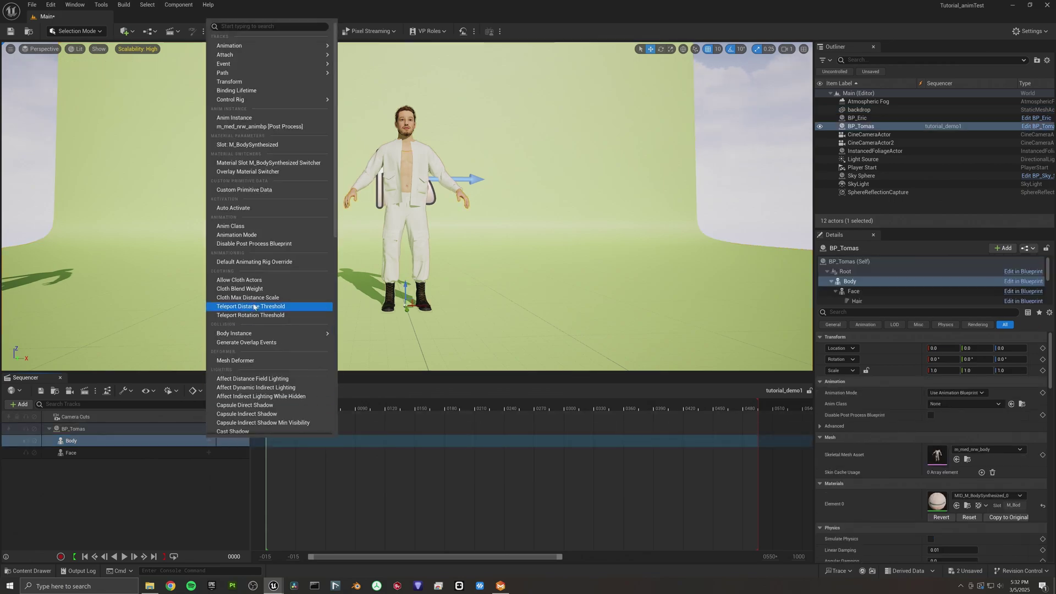
pyautogui.moveTo(236, 45)
pyautogui.scroll(-5, 373, 121)
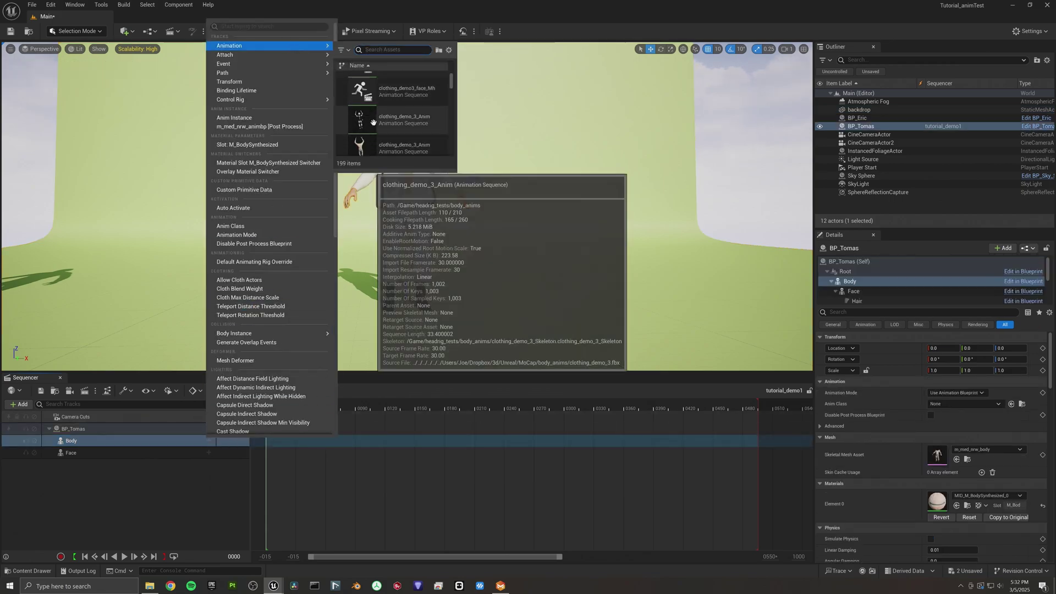
pyautogui.click(370, 119)
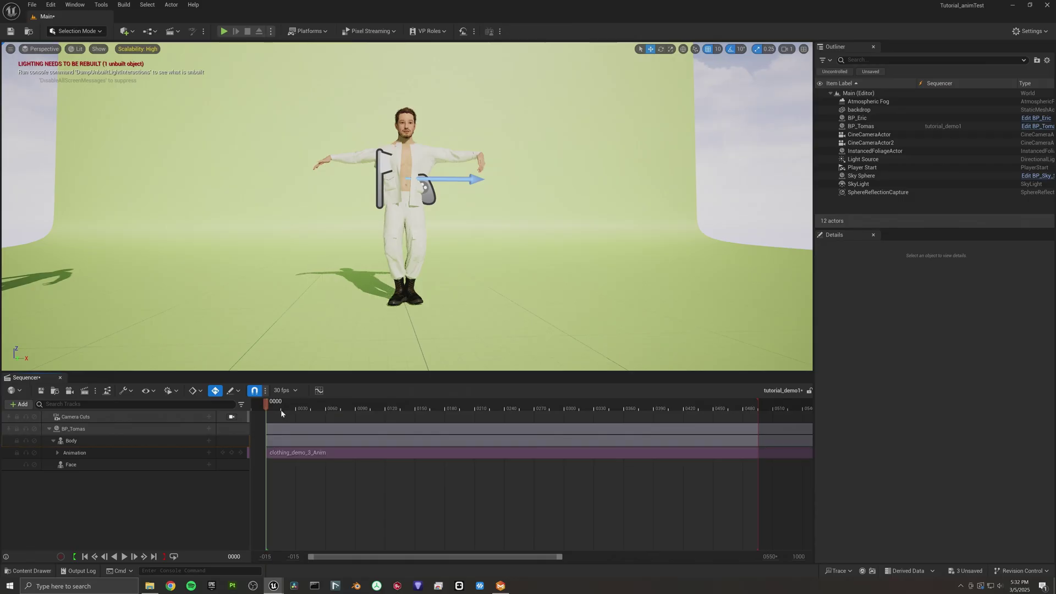
# Play the sequence and examine up close how the jacket and pants simulate on the moving character
pyautogui.click(124, 556)
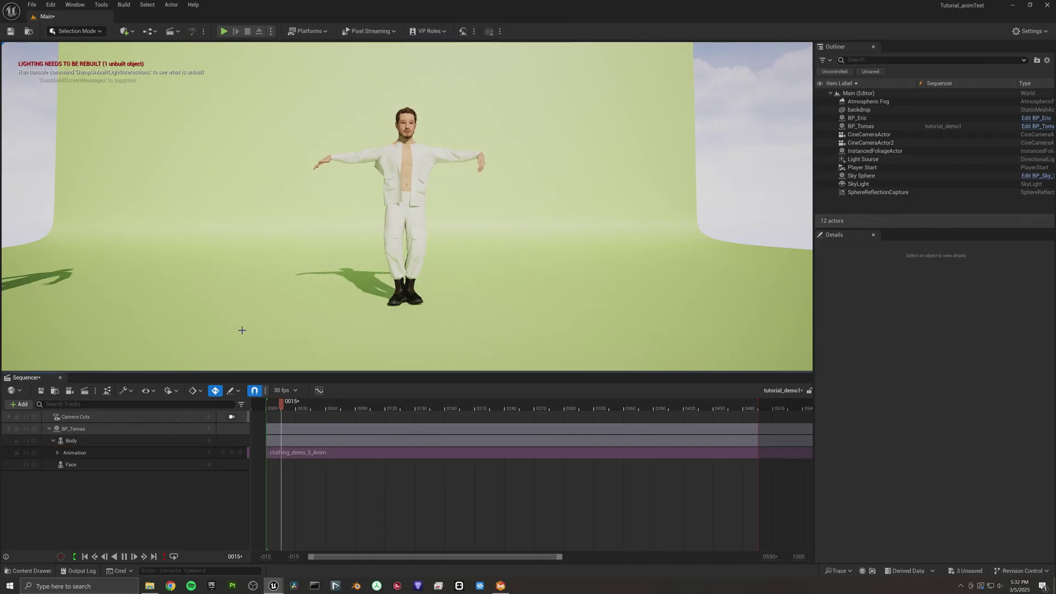
pyautogui.moveTo(283, 300); pyautogui.dragTo(198, 275, button='right')
pyautogui.press('w')
pyautogui.press('s')
pyautogui.press('a')
pyautogui.press('d')
pyautogui.press('w')
pyautogui.press('a')
pyautogui.press('d')
pyautogui.press('w')
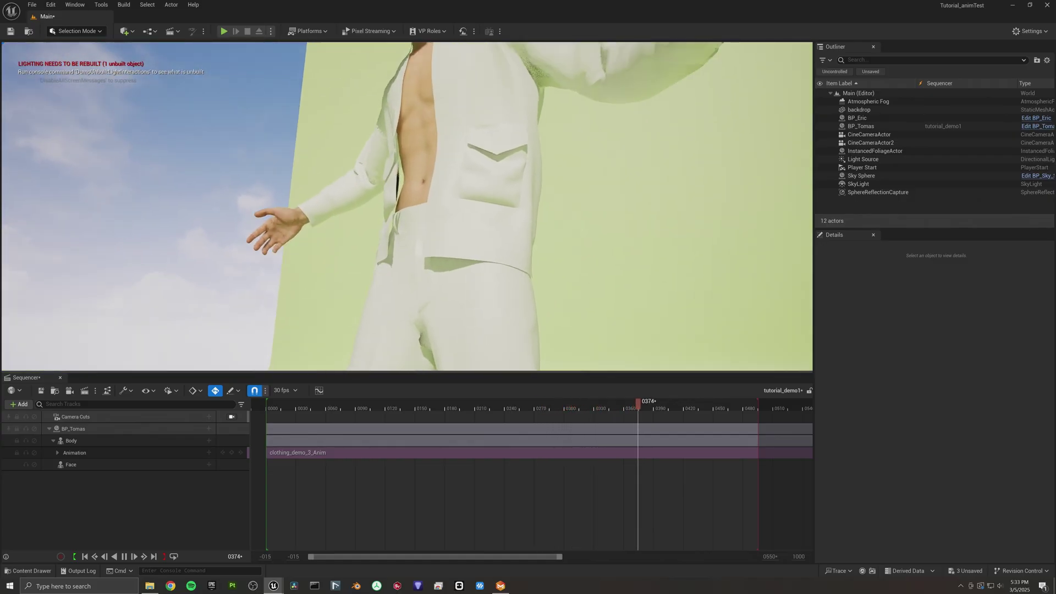